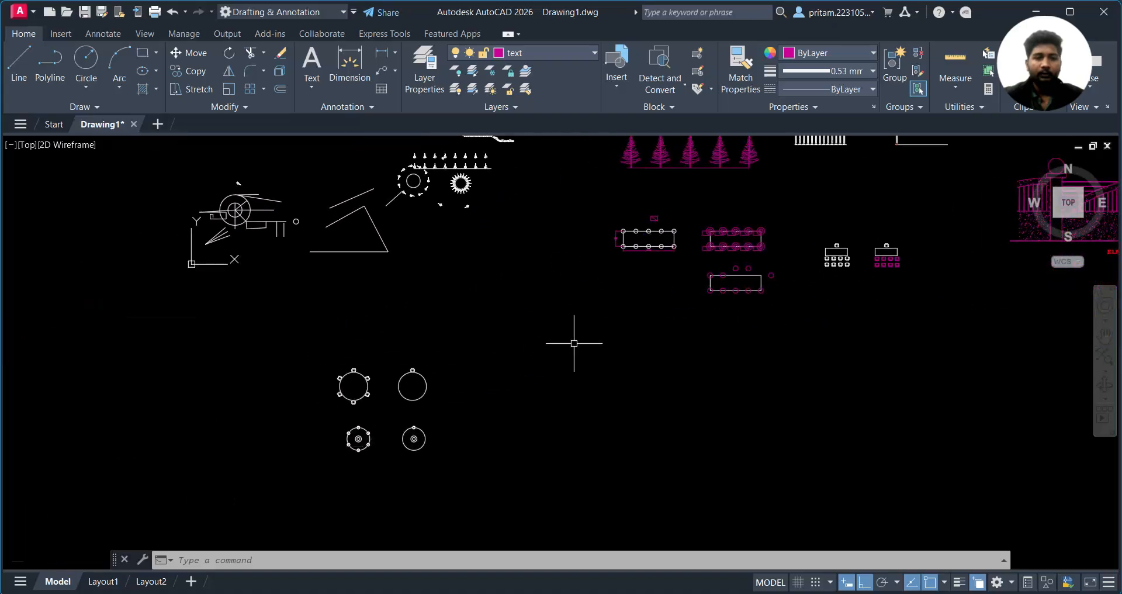
Examine the finished example with six small circles around a large circle and its polar array settings
scroll(473, 309, "down", 3)
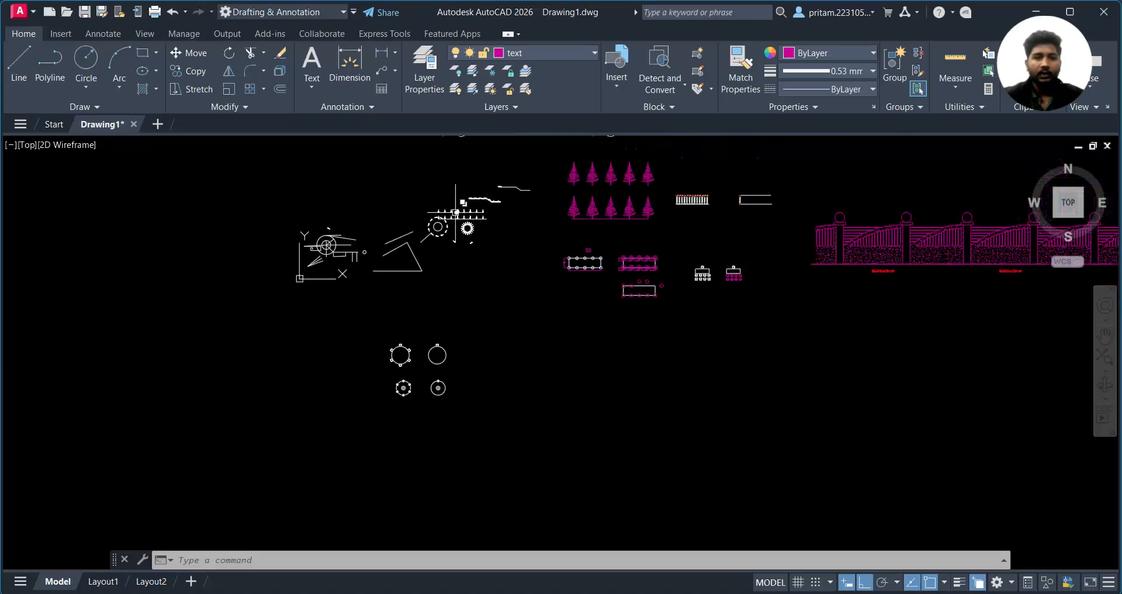
scroll(449, 351, "up", 6)
scroll(409, 434, "up", 2)
mouse_move(435, 427)
middle_mouse_down()
mouse_move(516, 405)
mouse_move(628, 343)
middle_mouse_up()
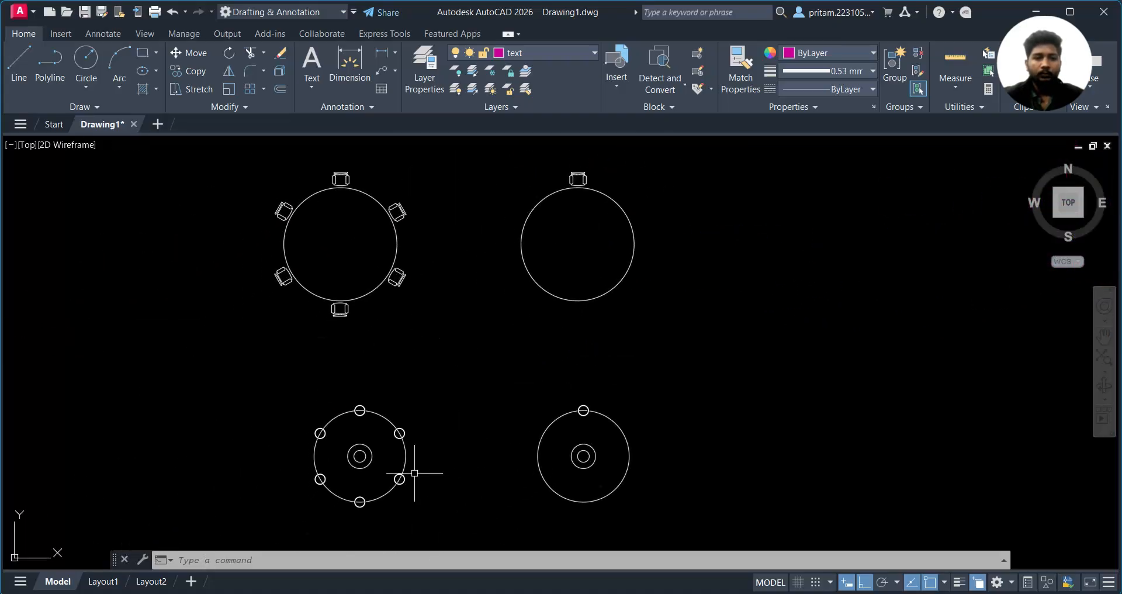
middle_click_drag(473, 442, 484, 286)
scroll(494, 326, "up", 2)
middle_click_drag(494, 327, 483, 386)
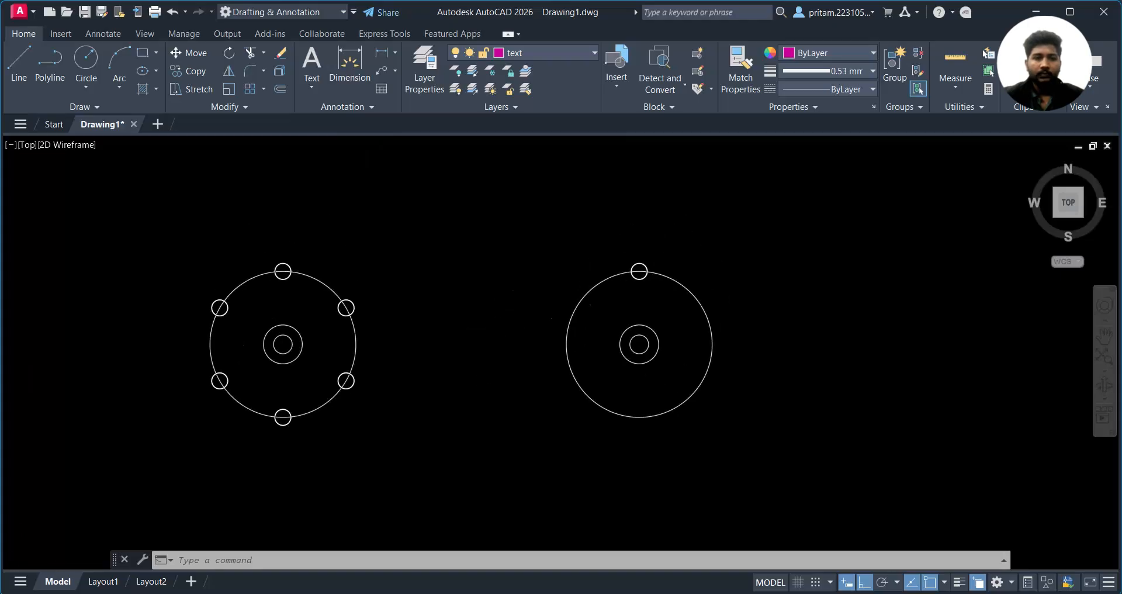
scroll(277, 375, "up", 2)
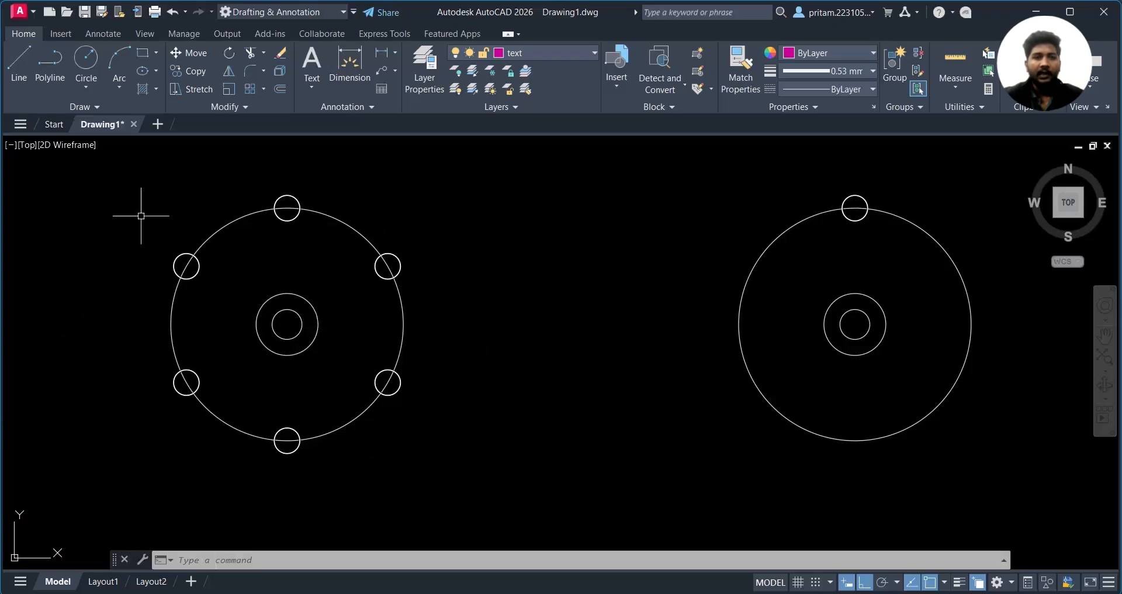
left_click(379, 268)
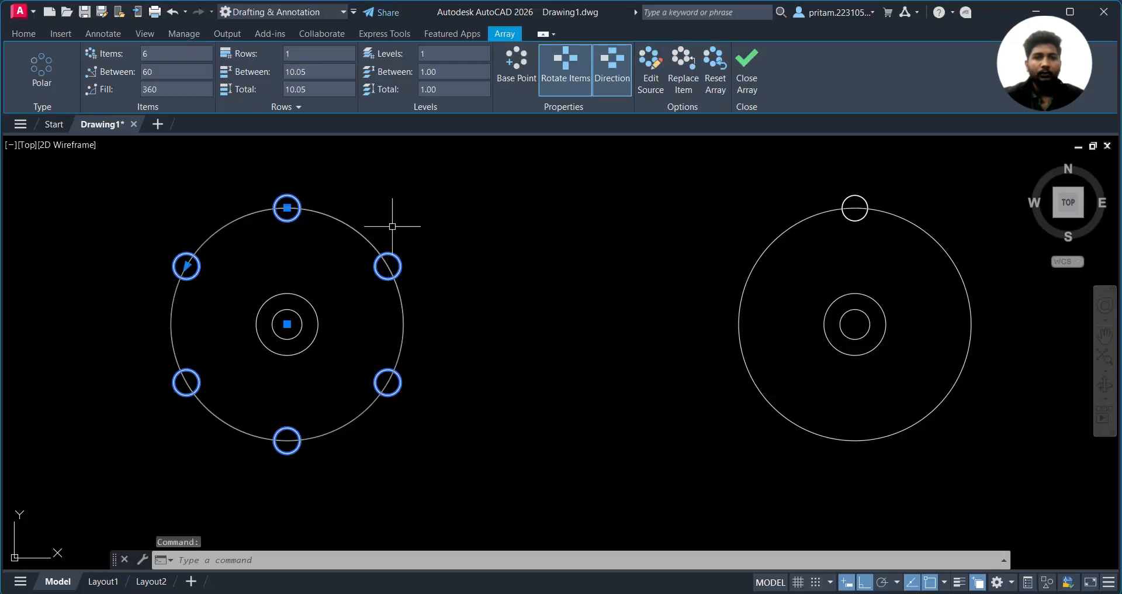
key("Escape")
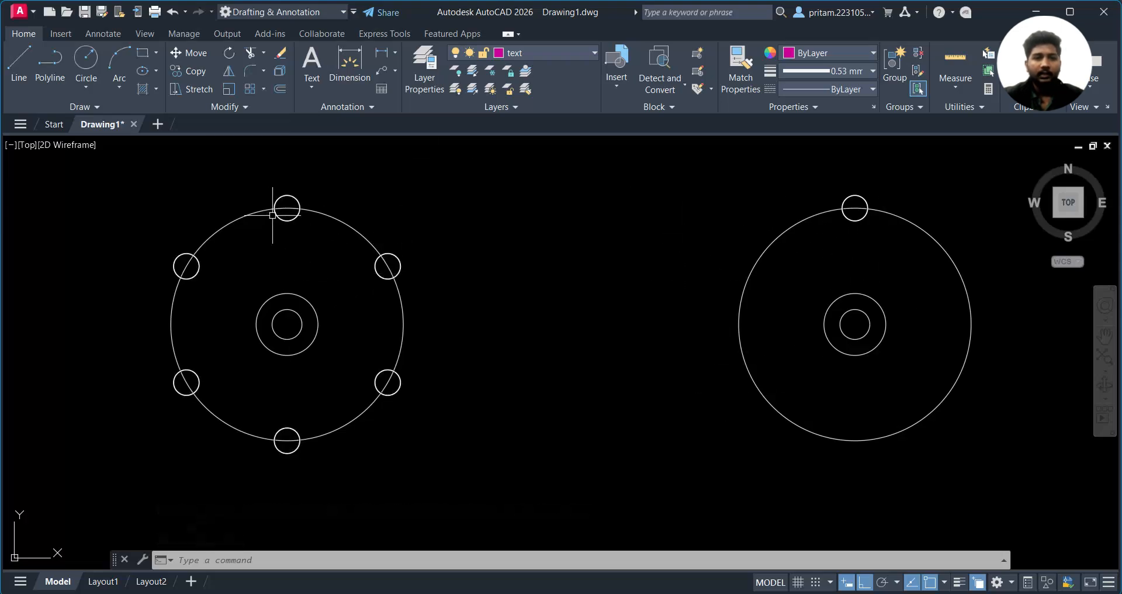
Create a polar array of the single small circle on the unfinished large circle, centred on the concentric circles' centre
middle_click_drag(799, 204, 725, 215)
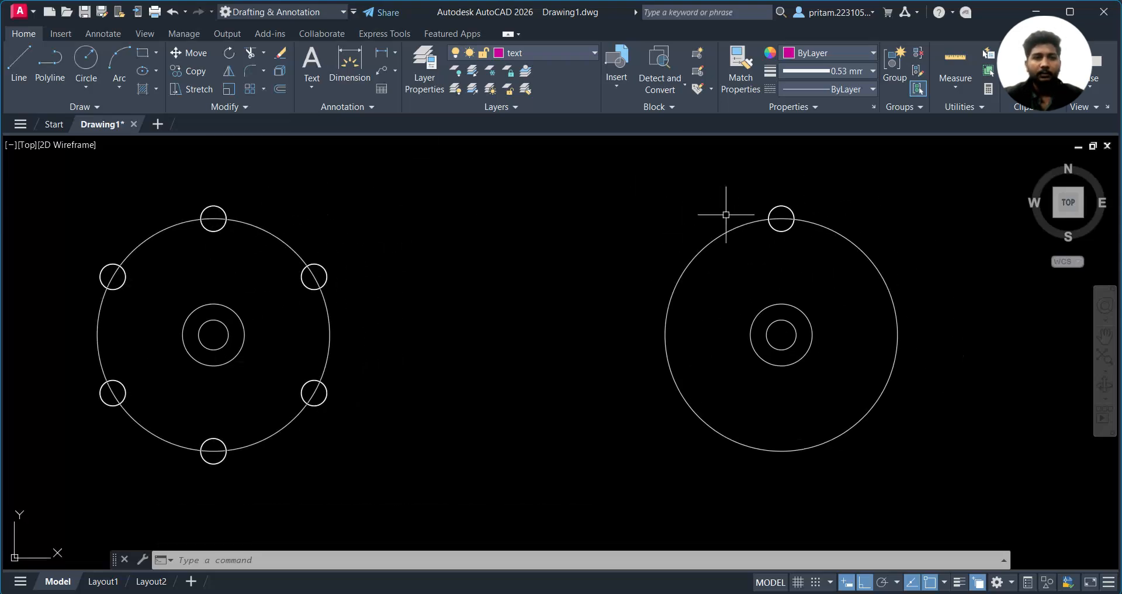
middle_click_drag(781, 272, 772, 270)
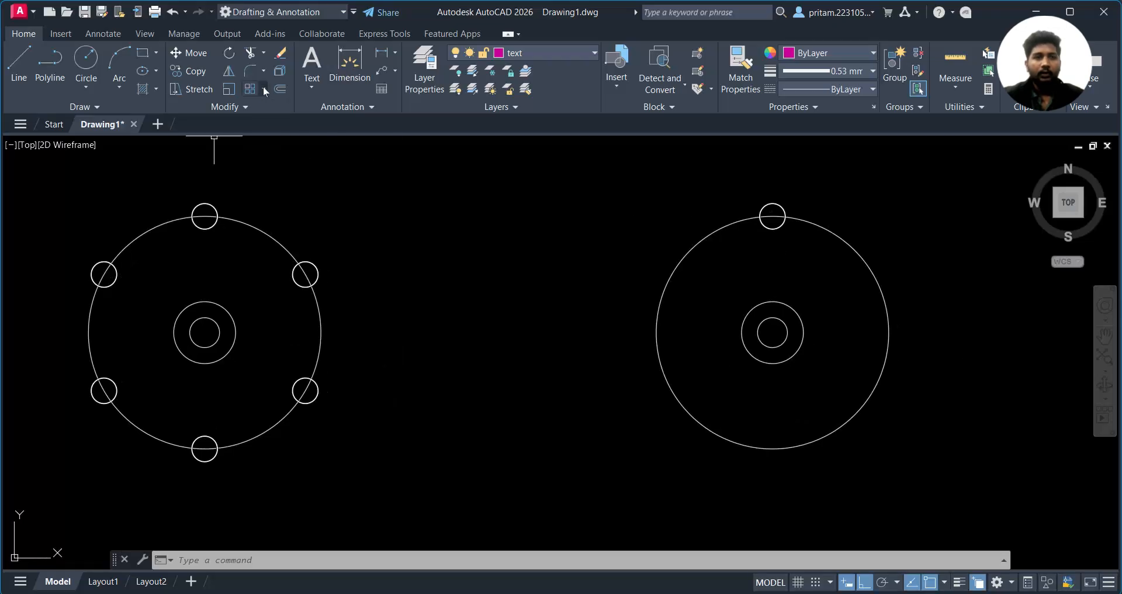
left_click(264, 88)
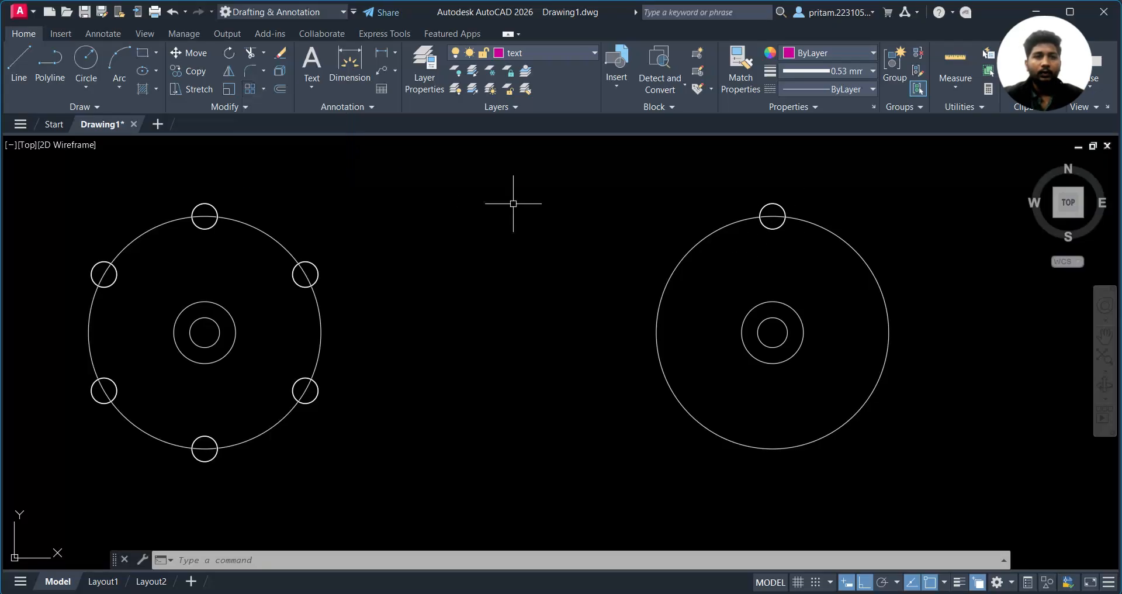
left_click(266, 88)
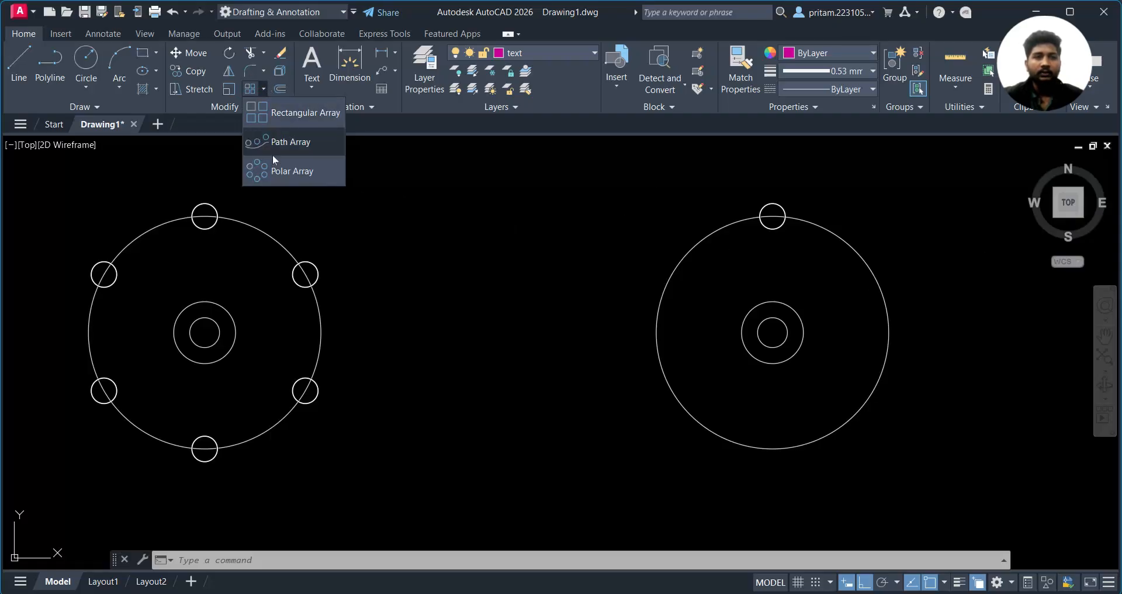
left_click(281, 176)
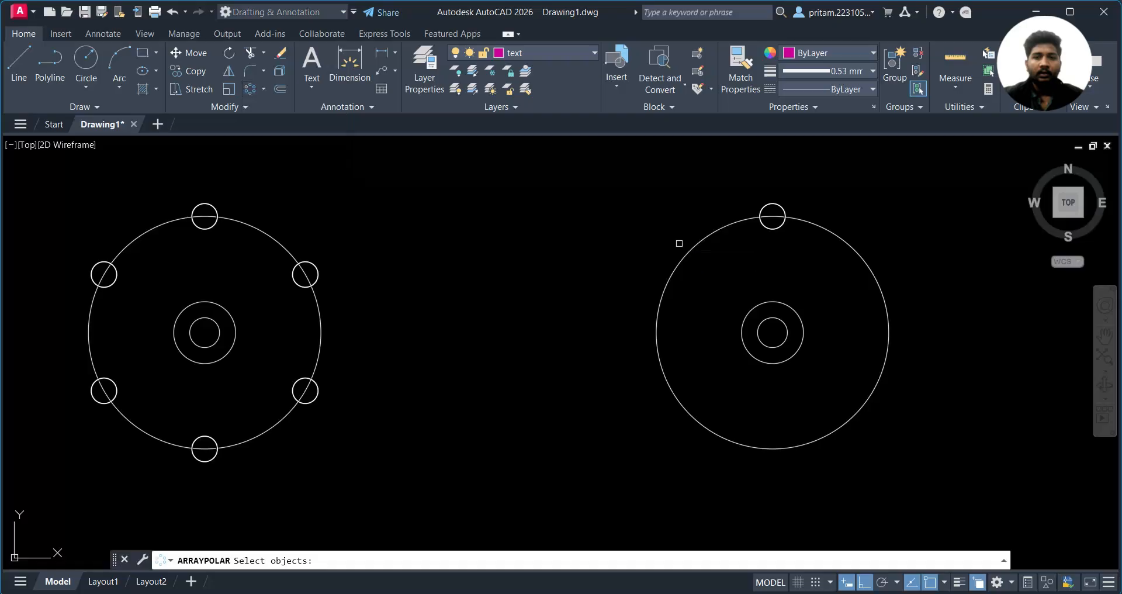
middle_click_drag(696, 243, 485, 251)
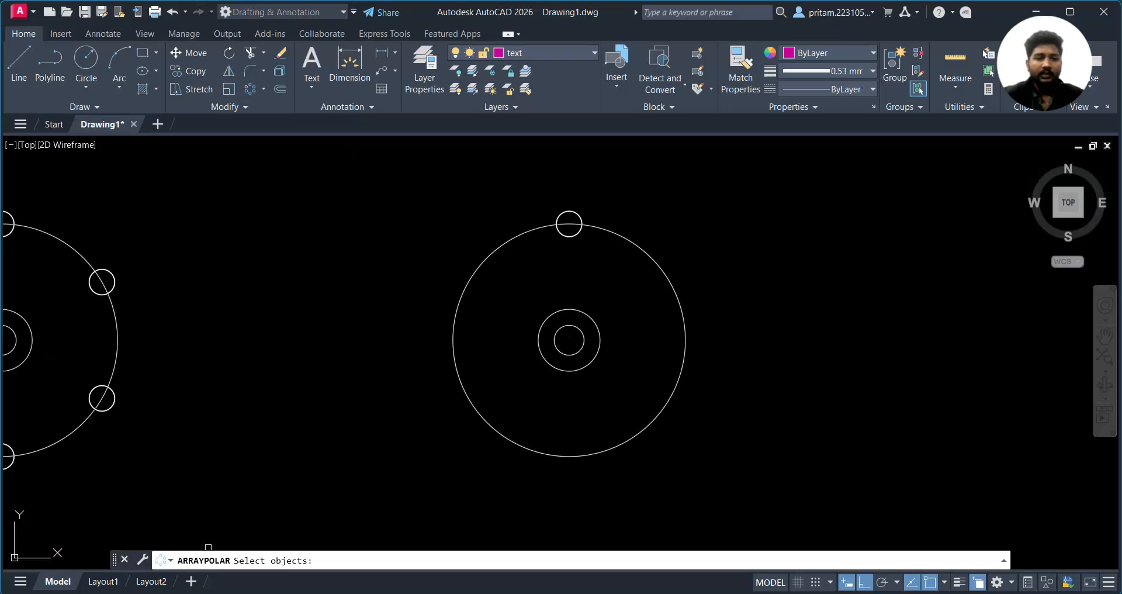
left_click(562, 213)
key("Return")
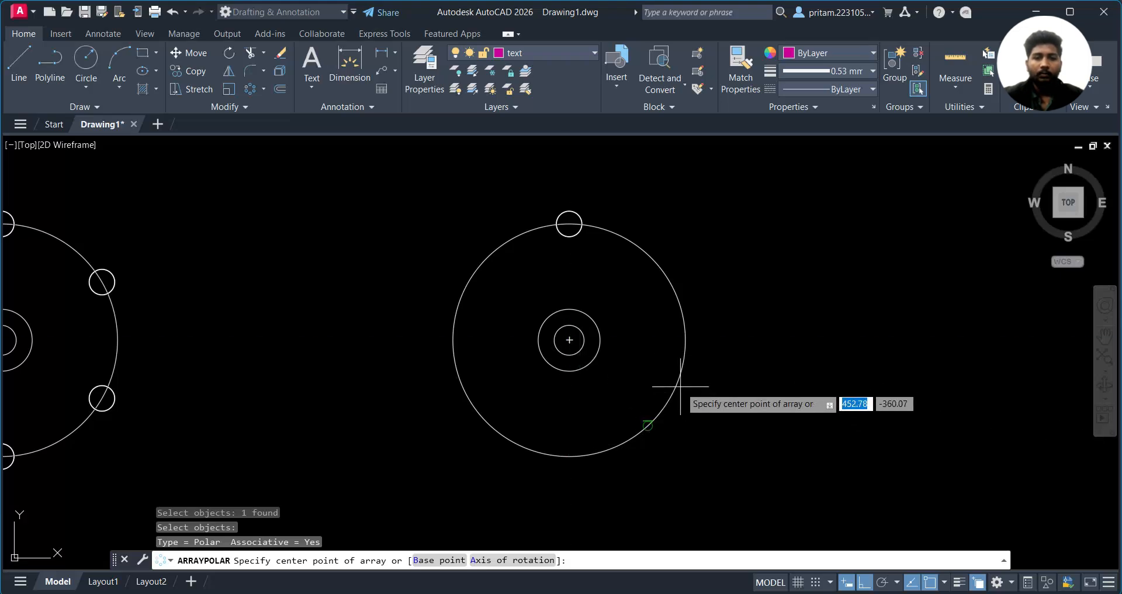
left_click(944, 583)
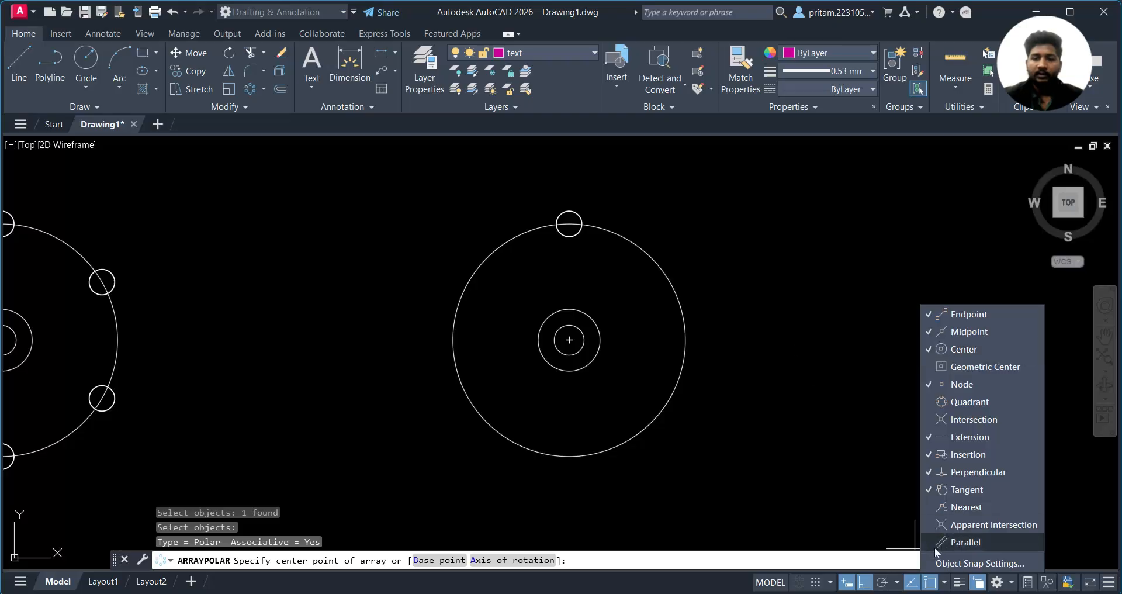
left_click(836, 488)
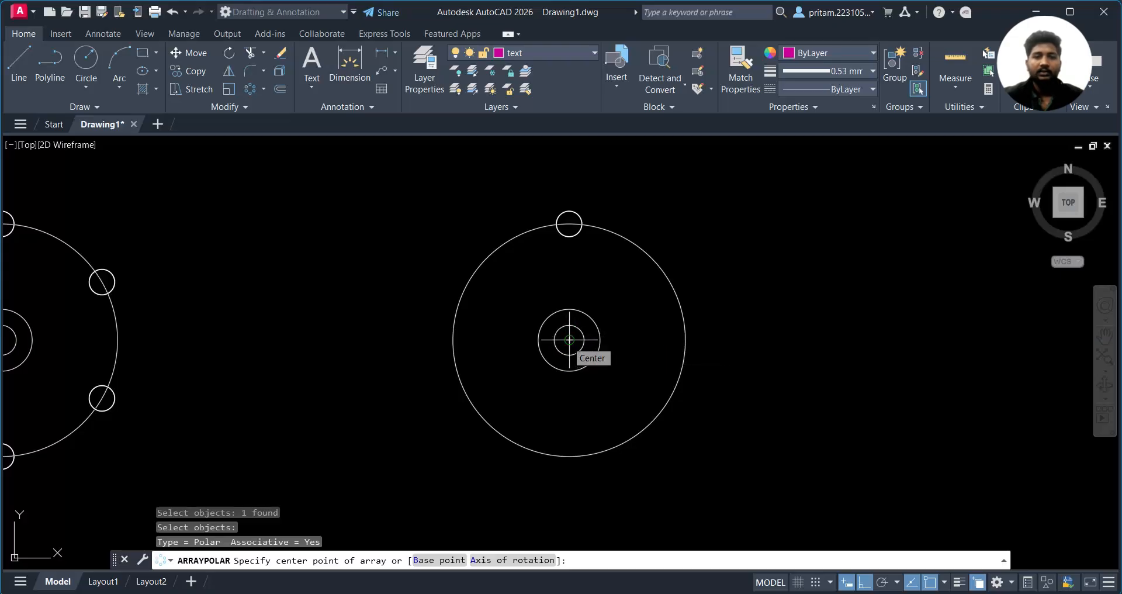
left_click(569, 340)
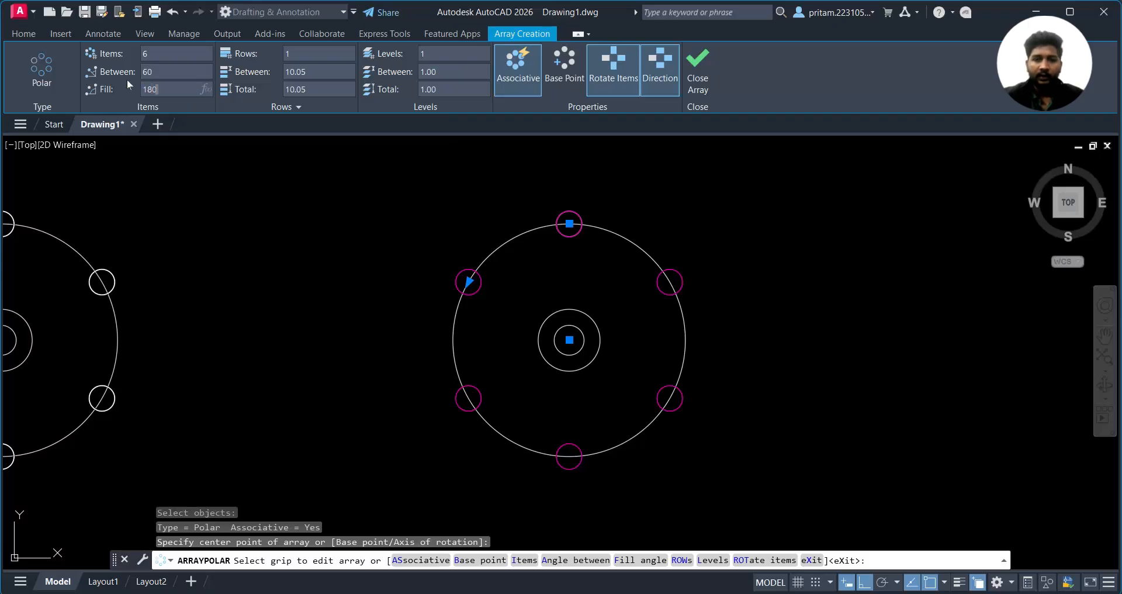
Try a fill angle of 180 degrees for the polar array, and restore it to 360 degrees
type("0")
key("Return")
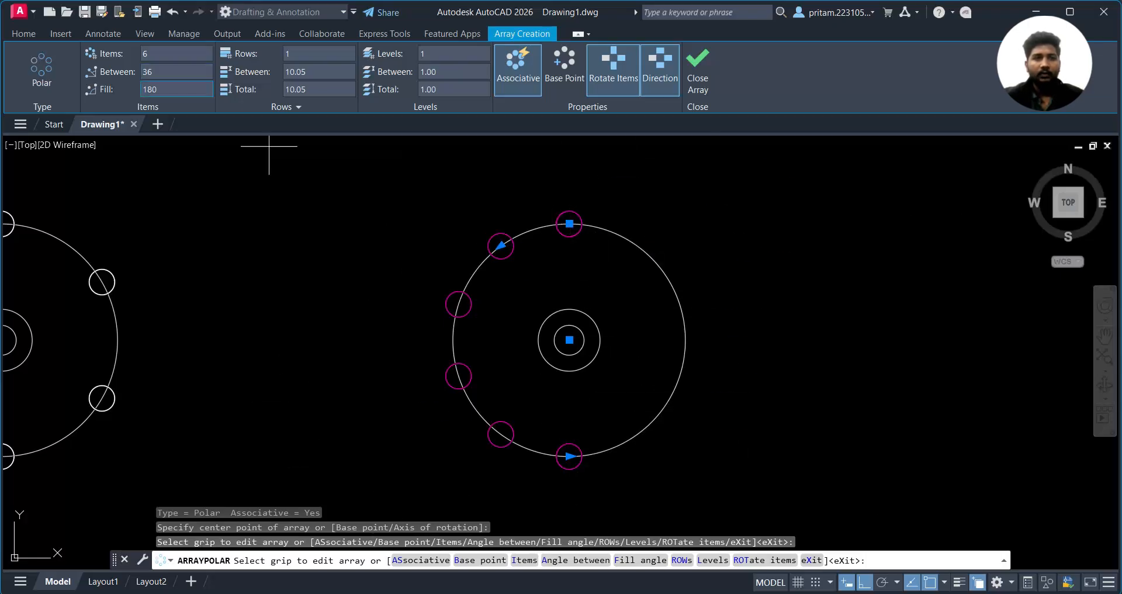
type("360")
key("Return")
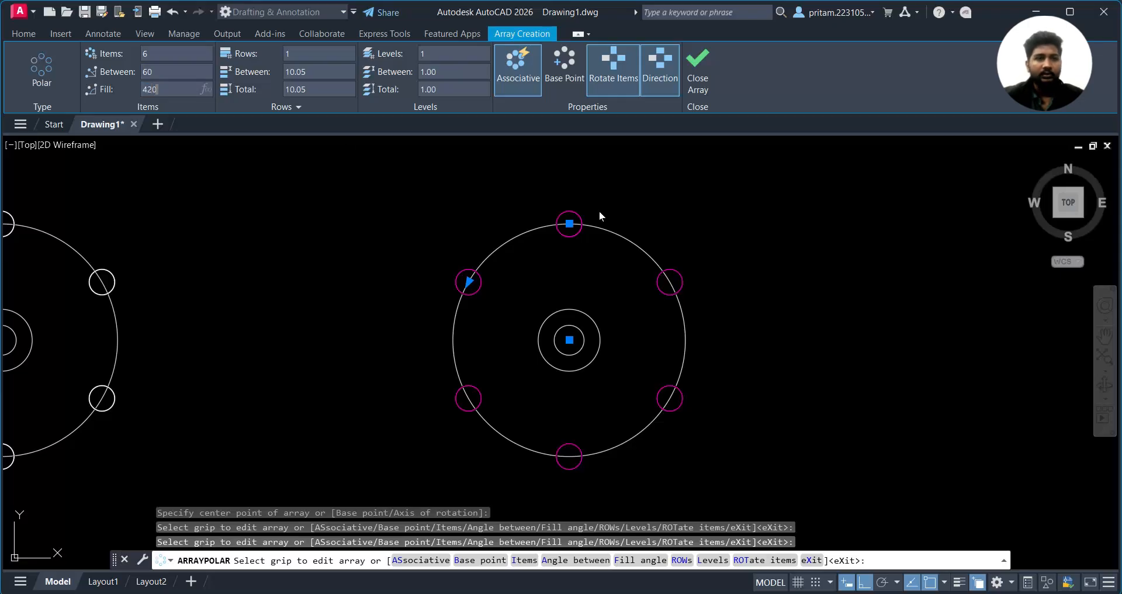
Try a fill angle of 420 degrees for the polar array, and return it to a full 360 degrees
key("Return")
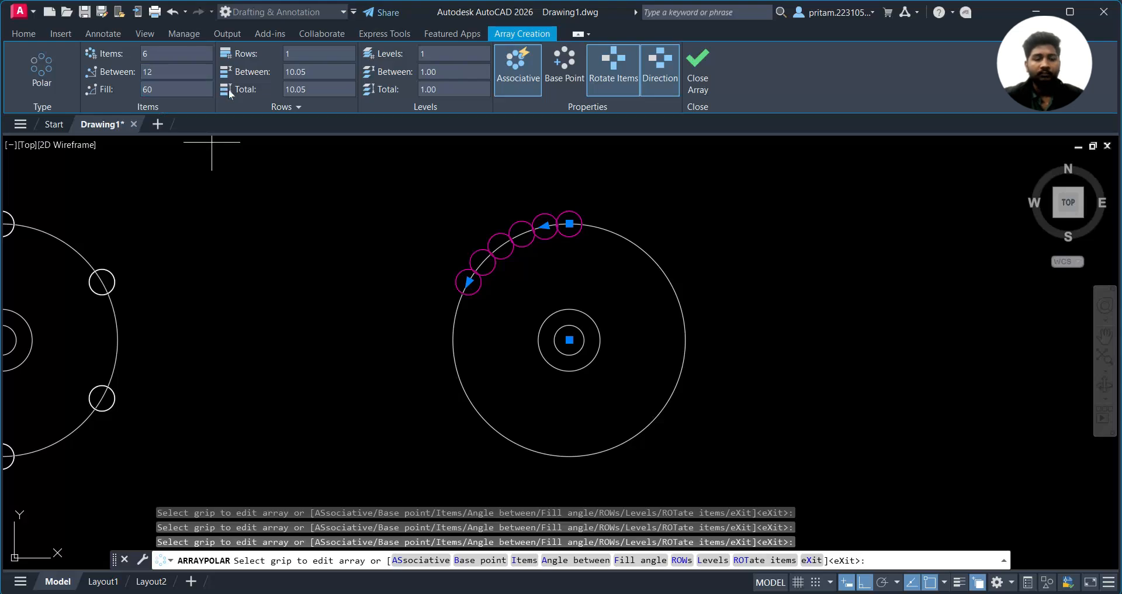
left_click(165, 89)
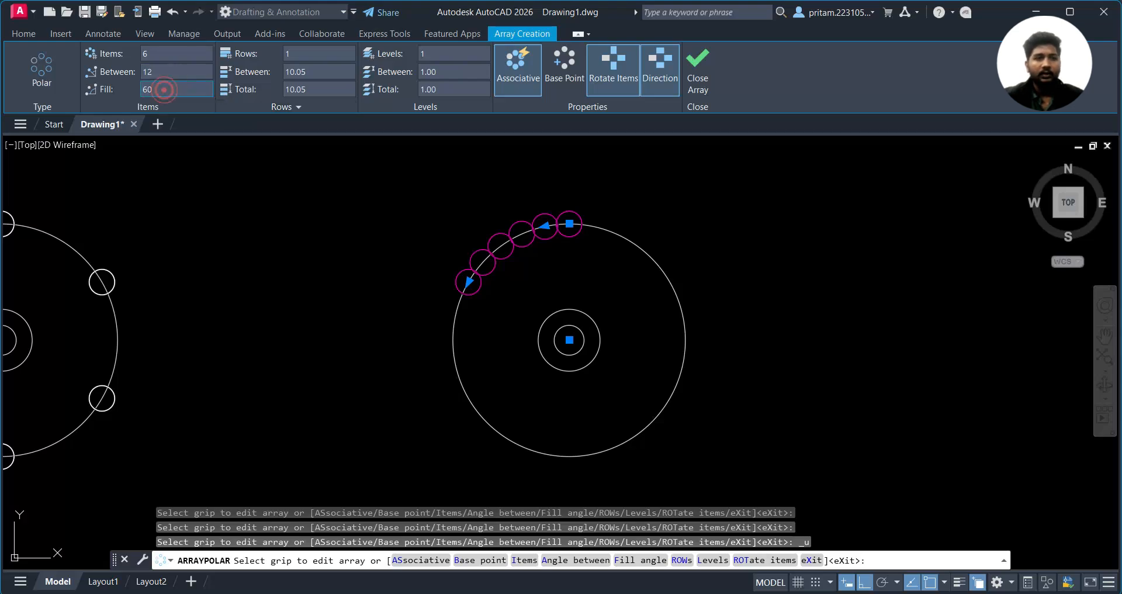
type("360")
key("Return")
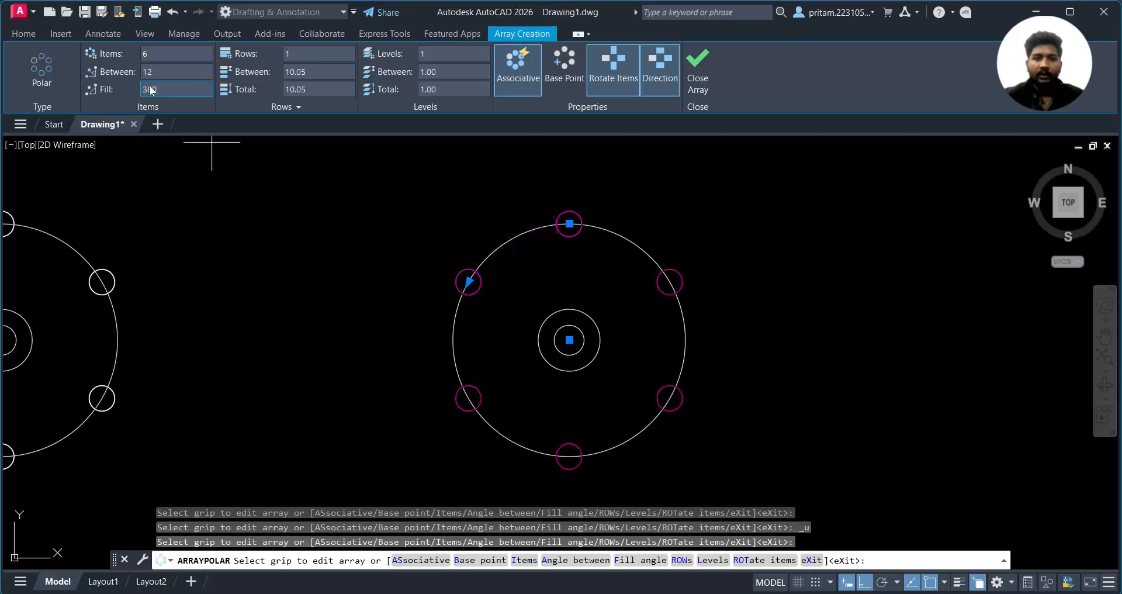
Turn Ortho off and use the array's arrow grip to set the angle between items to about 56 degrees
scroll(680, 315, "down", 4)
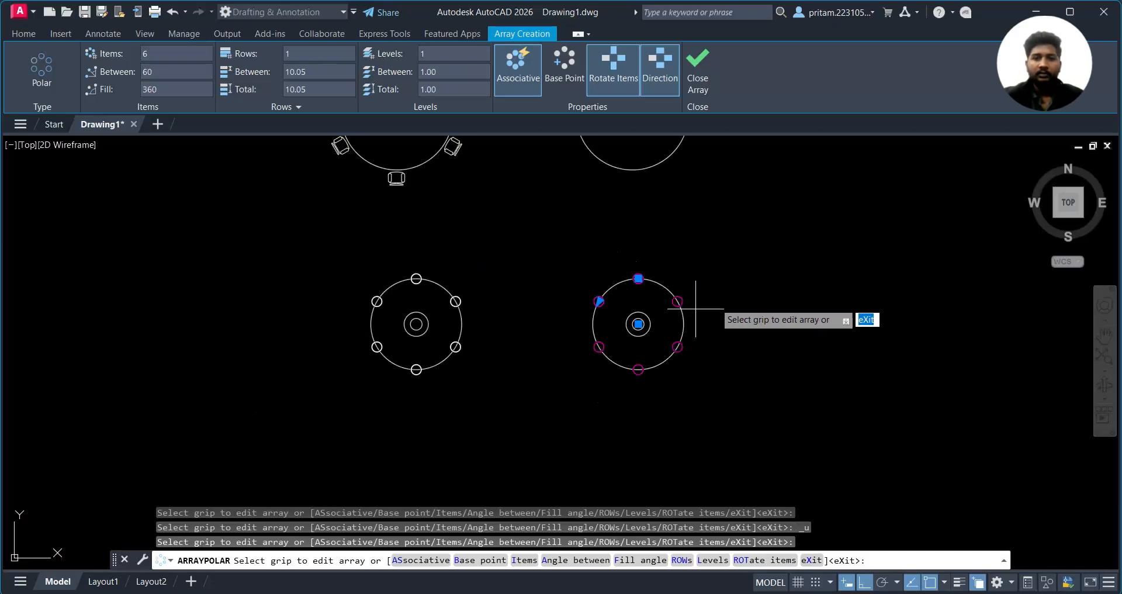
scroll(576, 318, "up", 4)
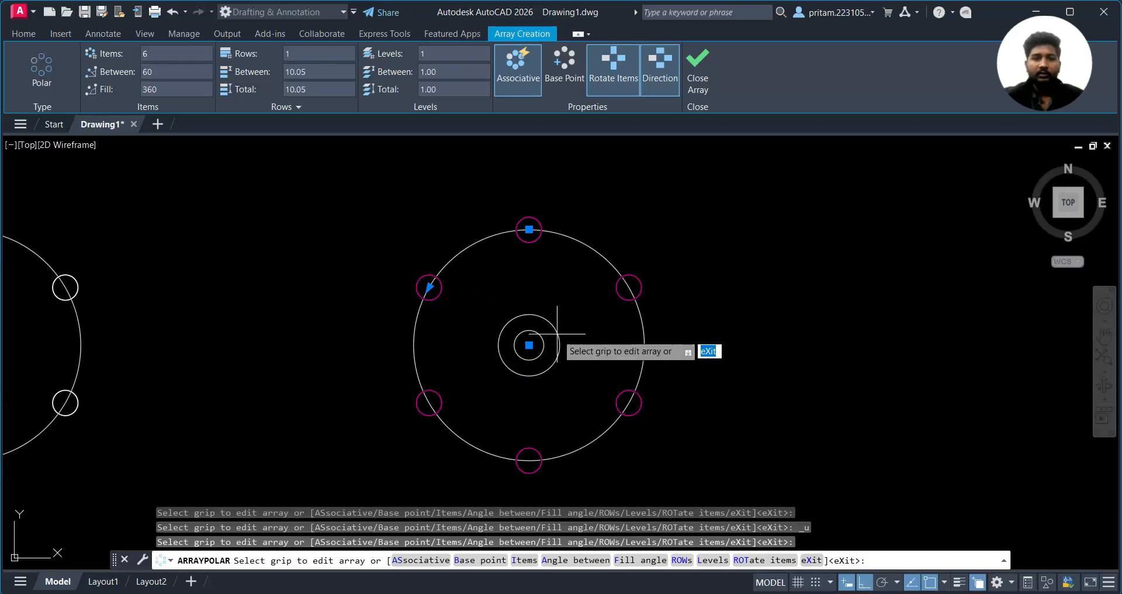
left_click(429, 288)
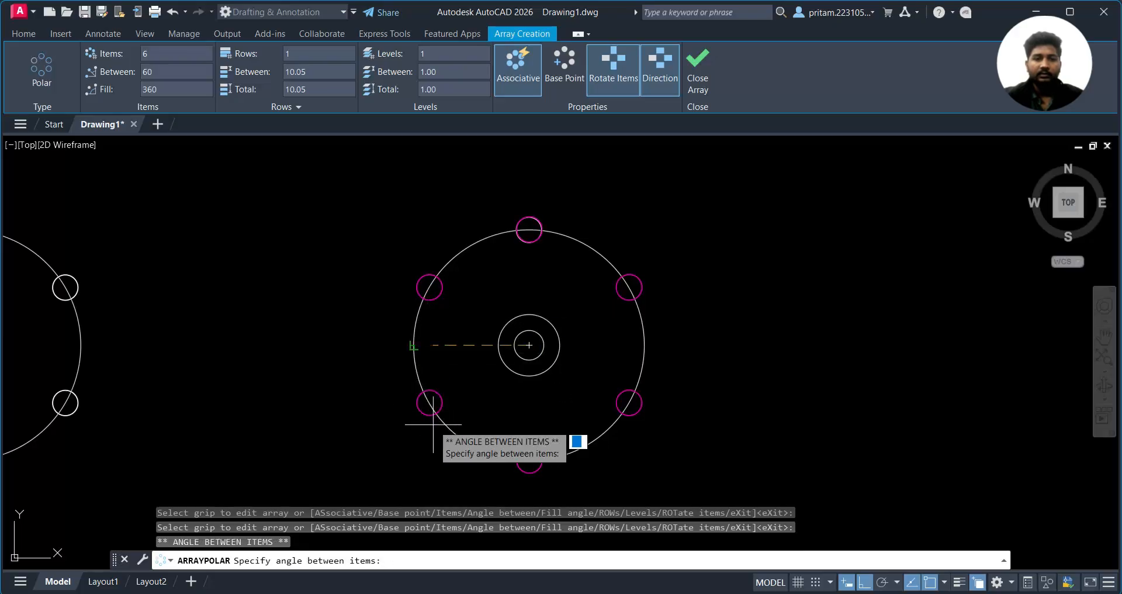
key("Escape")
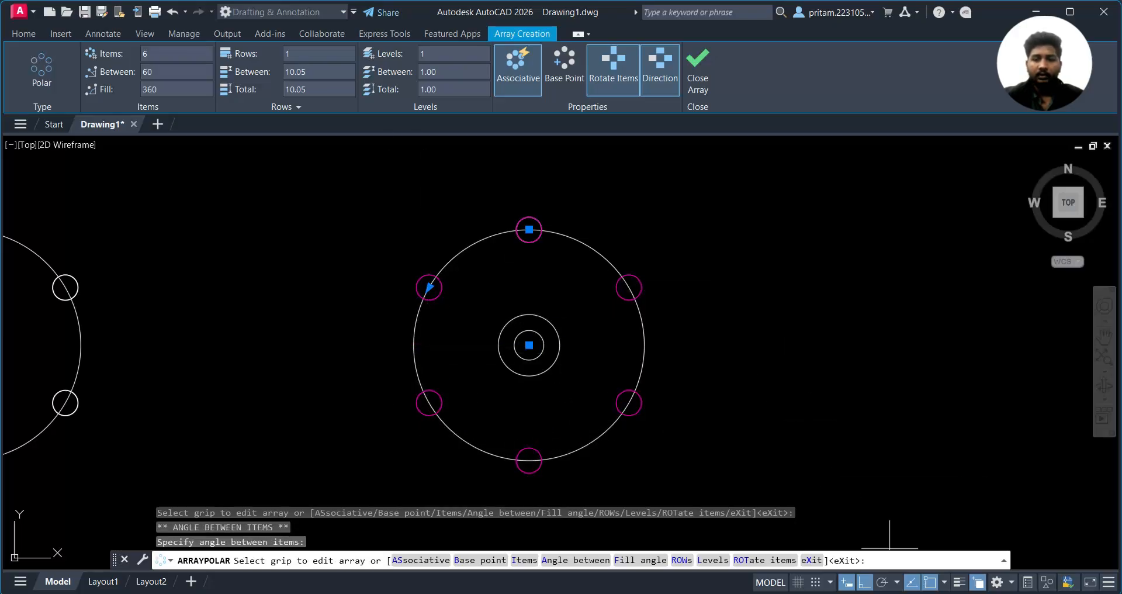
left_click(861, 585)
left_click(429, 288)
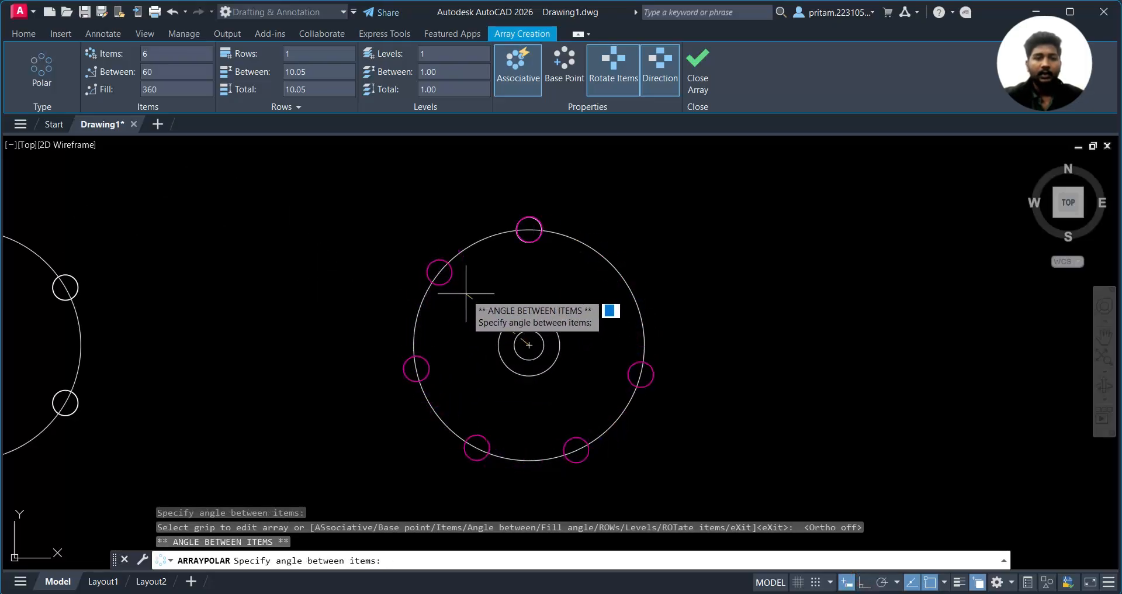
left_click(460, 296)
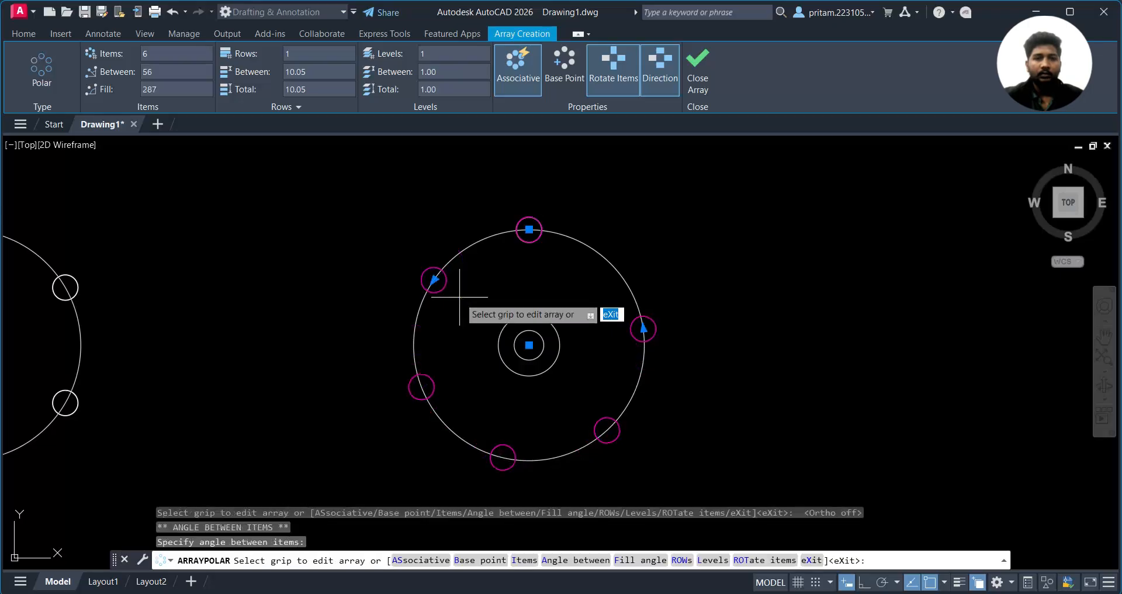
Try the item count grip on the array's last circle, and set the fill angle to 360 degrees
left_click(643, 329)
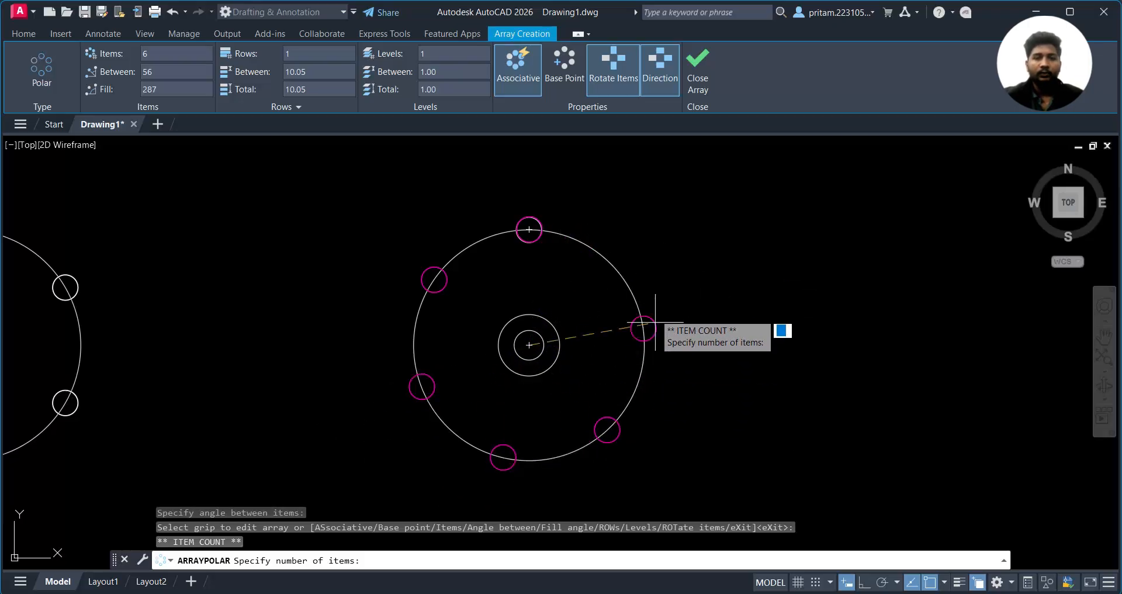
left_click(733, 290)
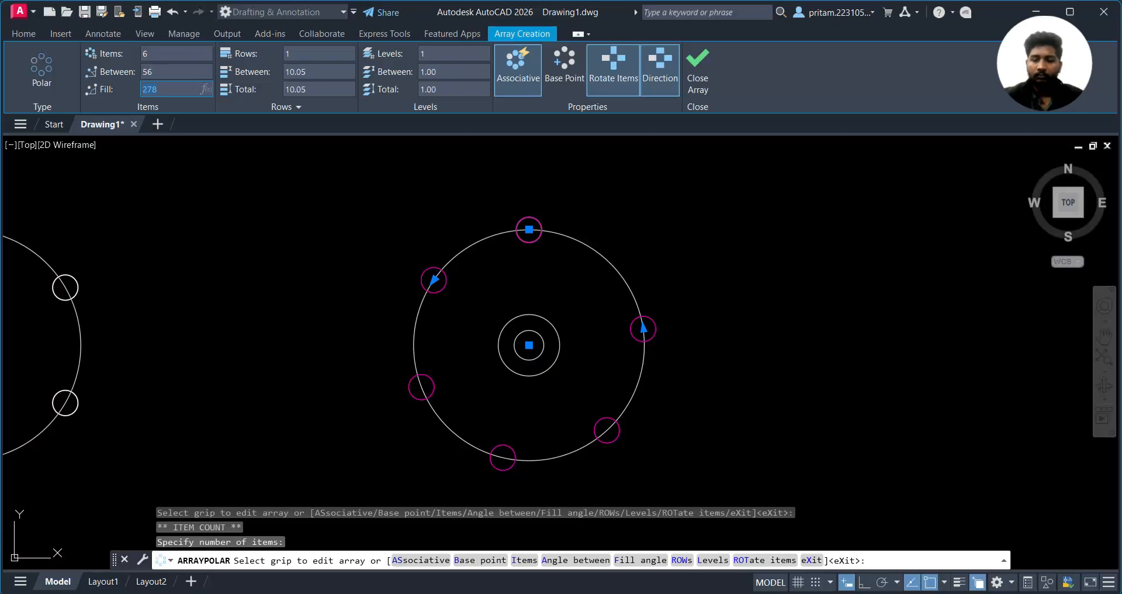
key("Return")
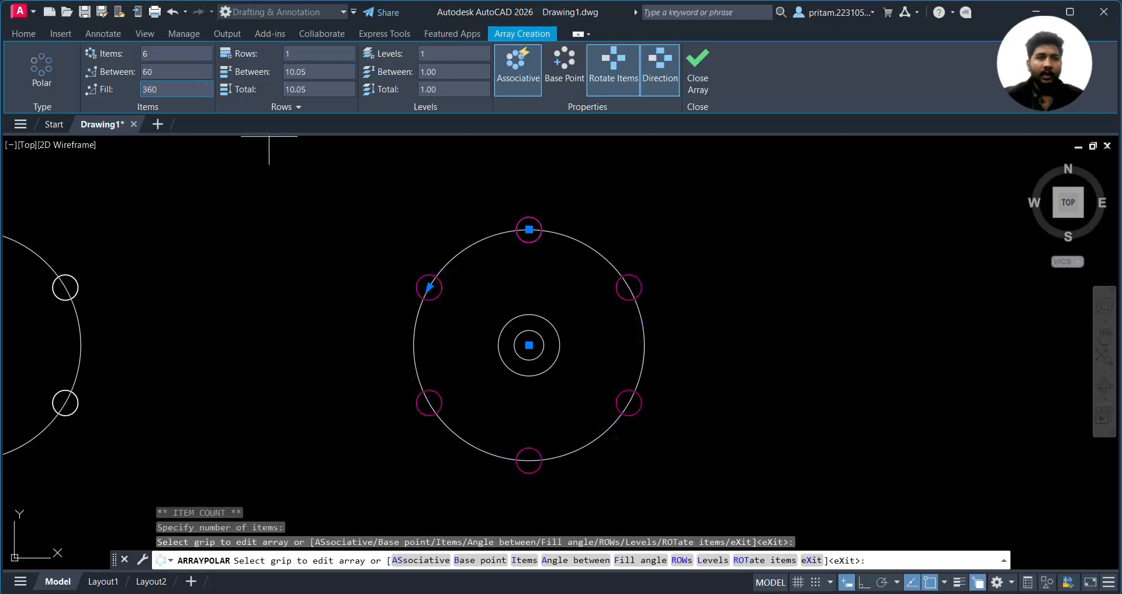
Set the number of items in the polar array to 10
left_click(185, 68)
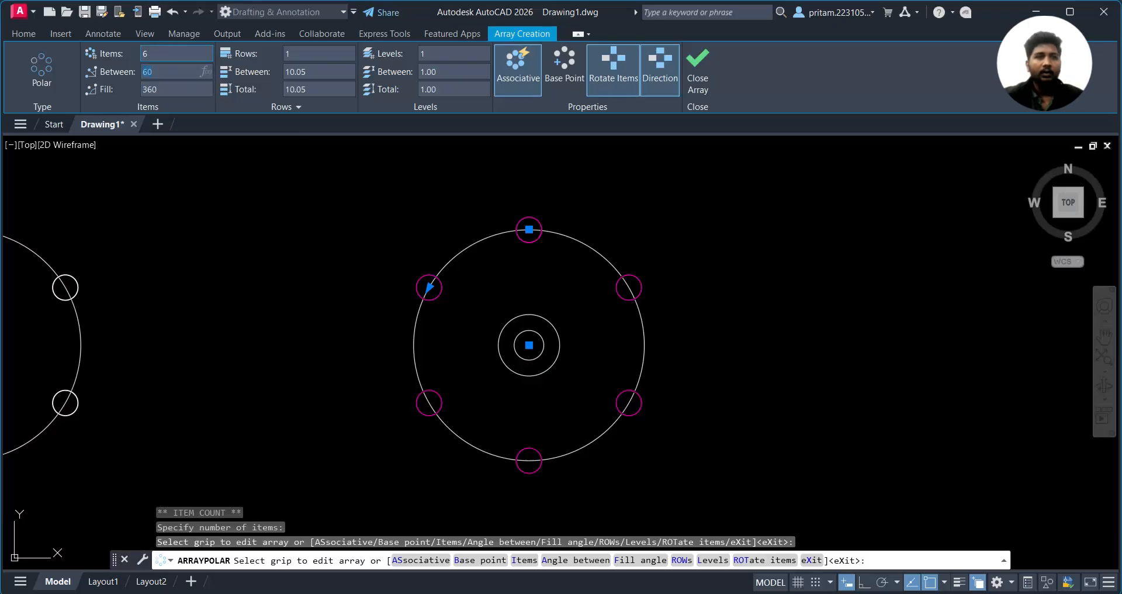
key("Return")
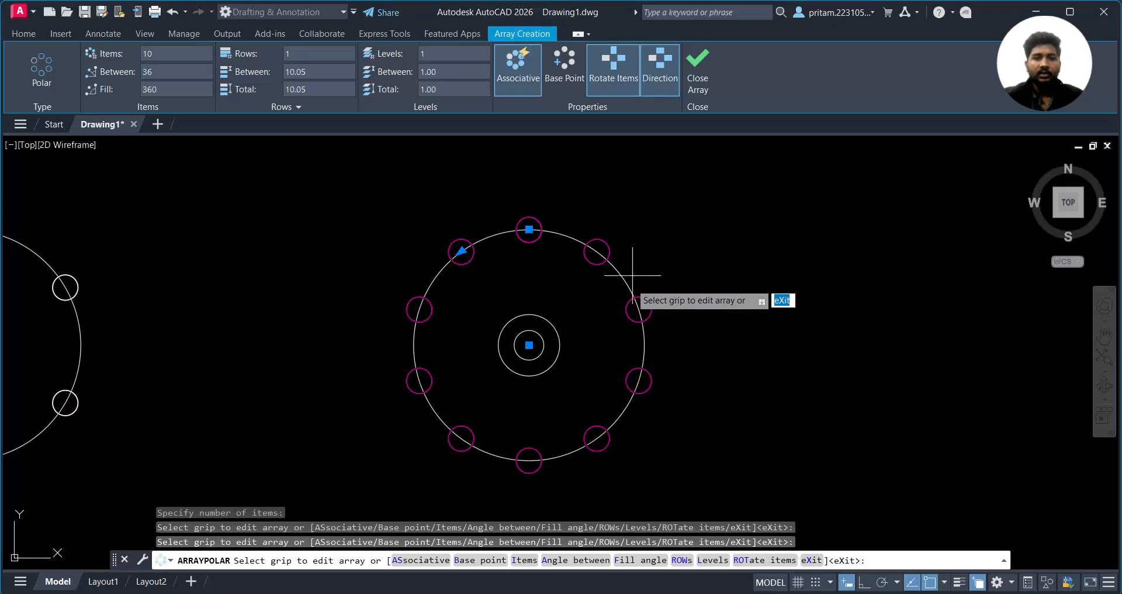
scroll(594, 226, "down", 2)
scroll(526, 226, "up", 2)
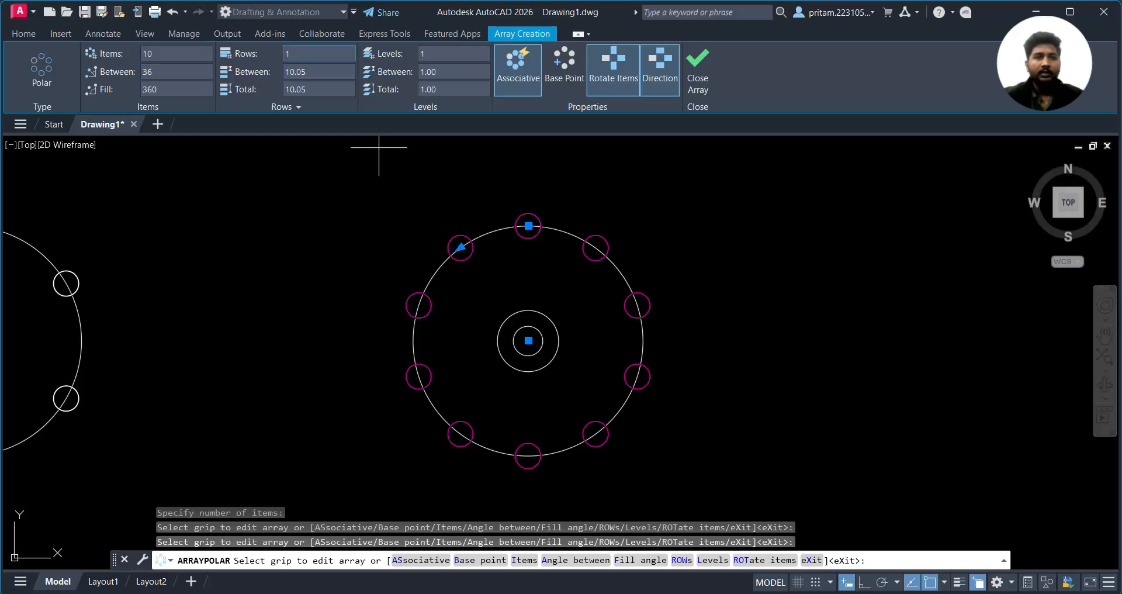
Set the number of rows in the polar array to 2
left_click(310, 105)
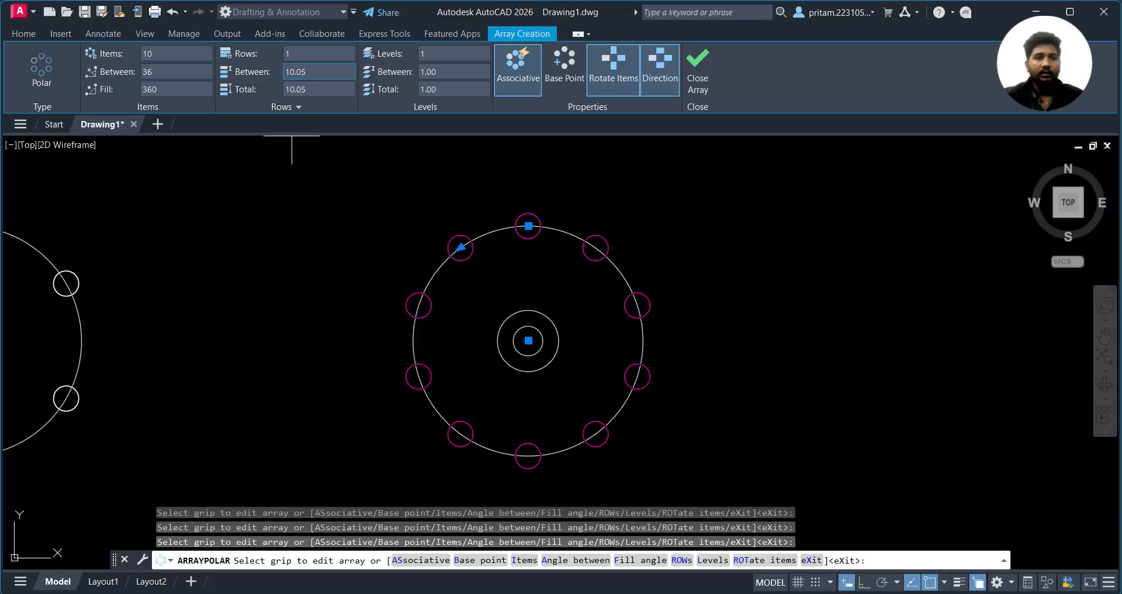
left_click(305, 54)
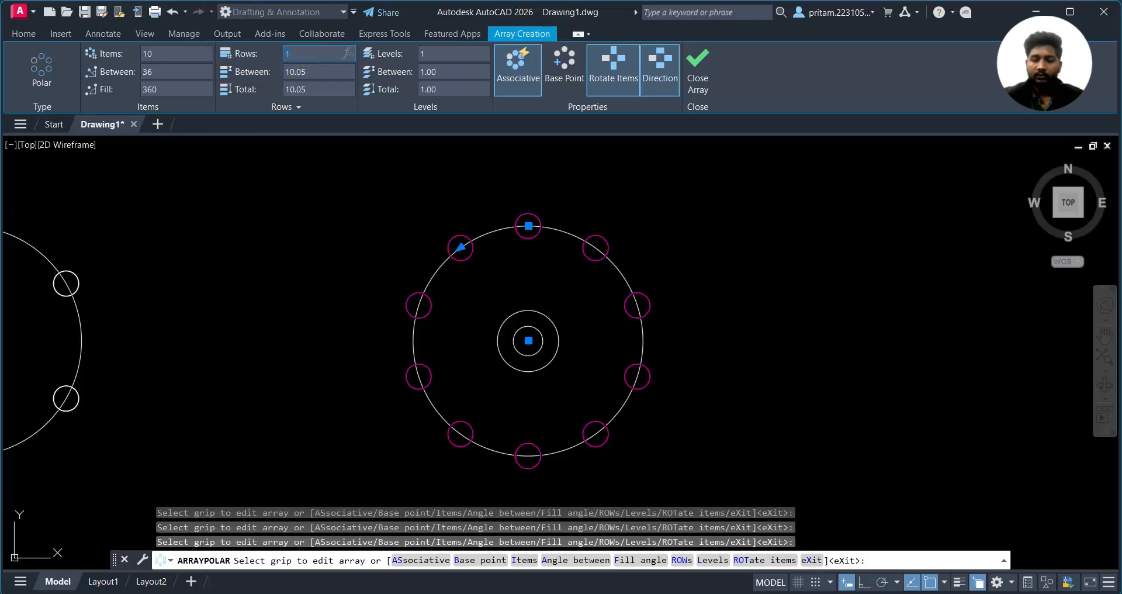
type("2")
key("Return")
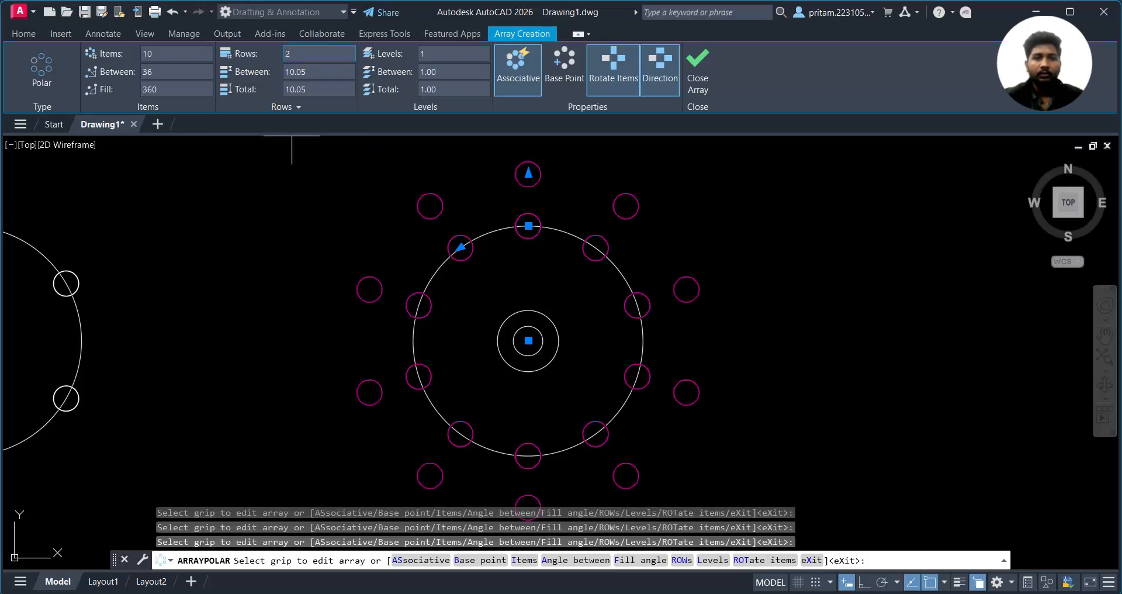
Try extending the array to 4 rows with the row count grip, and set the rows back to 2
scroll(676, 230, "down", 2)
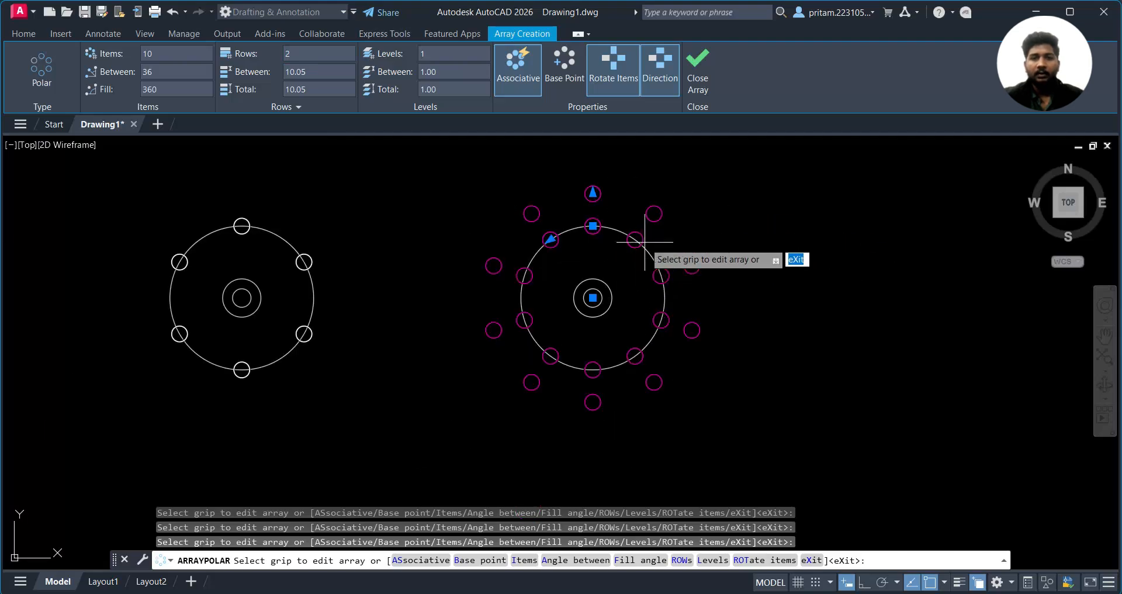
scroll(642, 243, "up", 2)
middle_click_drag(561, 166, 542, 226)
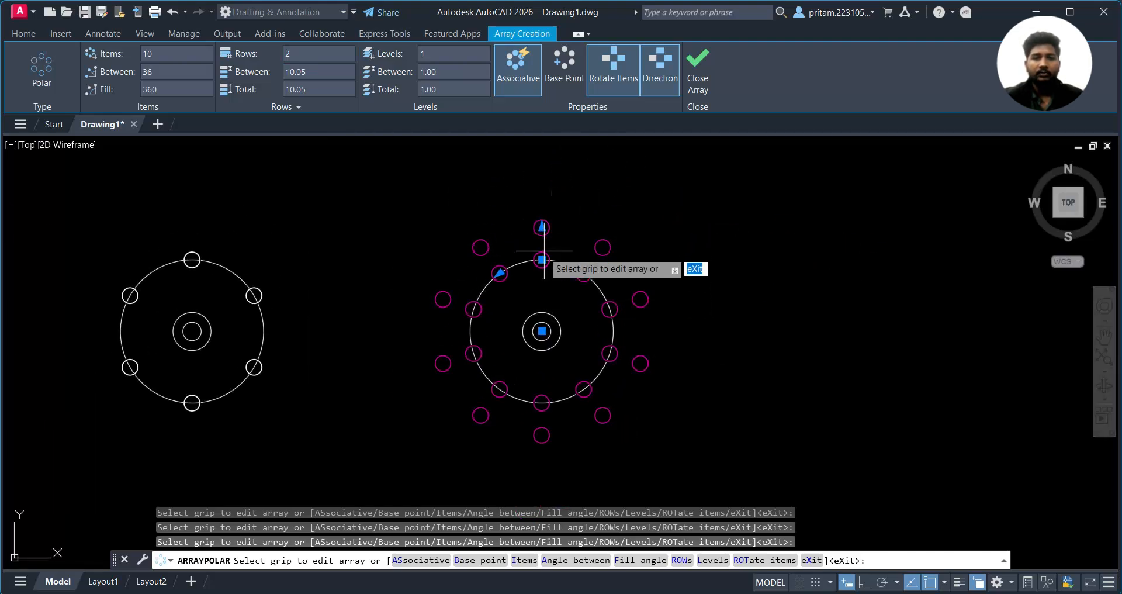
left_click(542, 226)
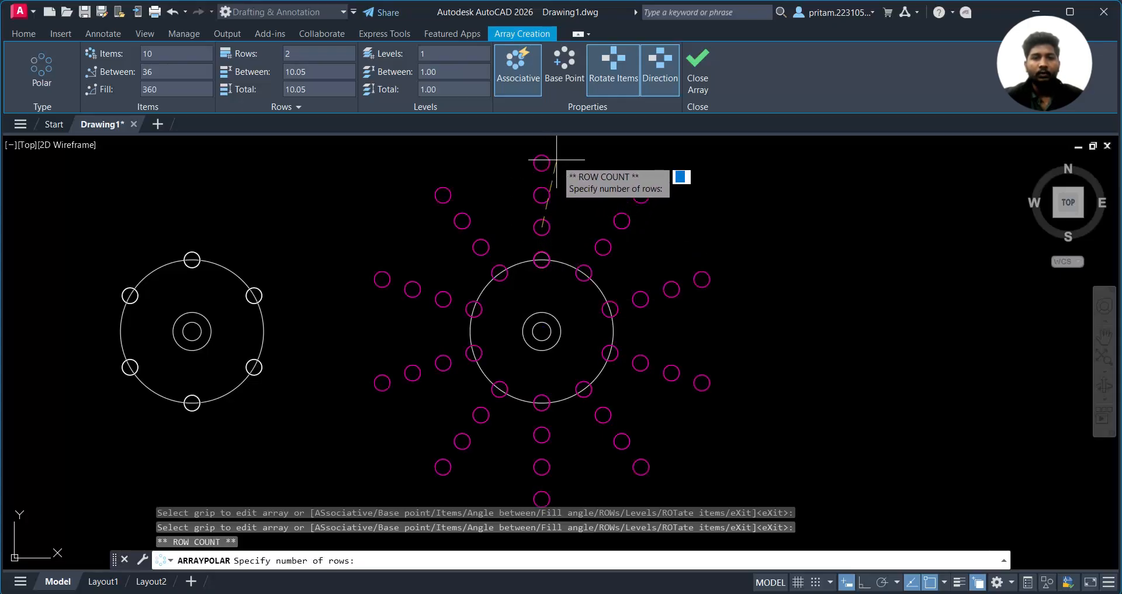
left_click(552, 159)
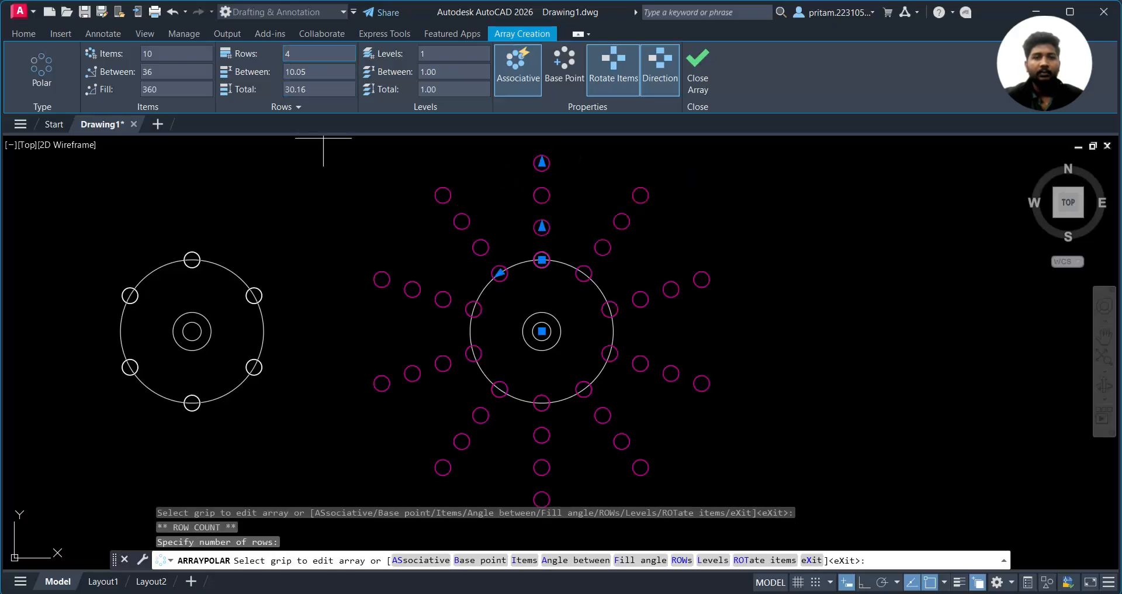
left_click(320, 71)
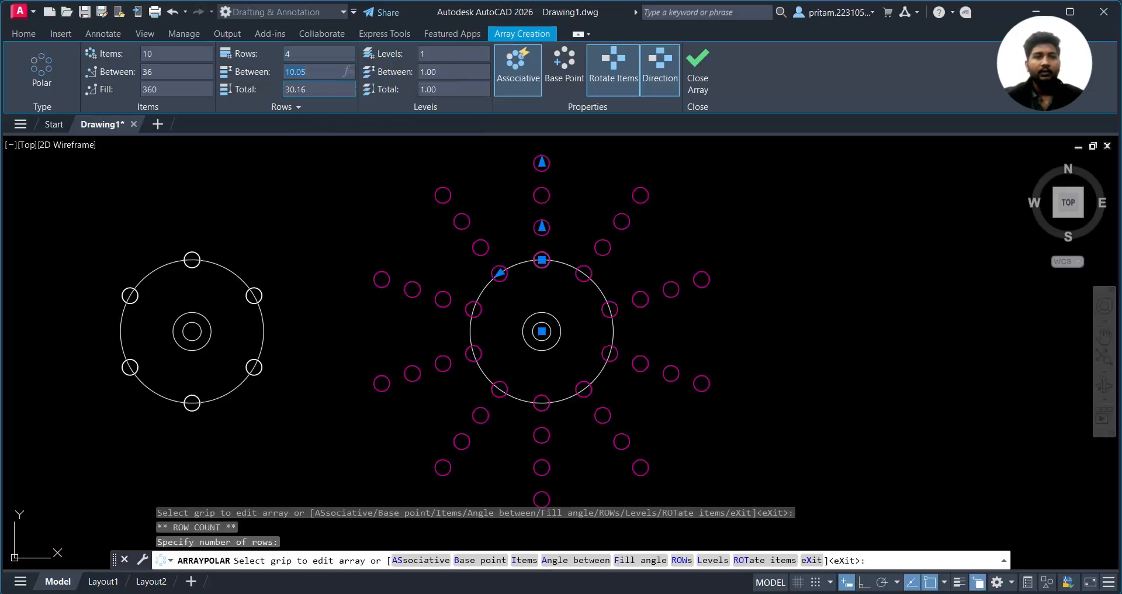
left_click(327, 54)
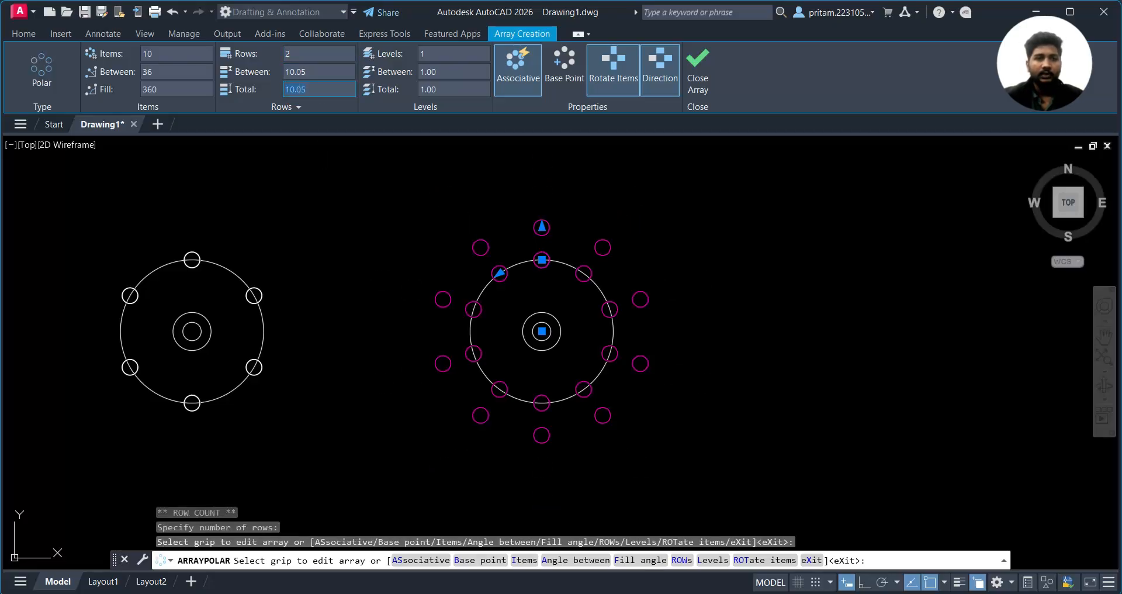
Set the total row distance of the polar array to 20 and reduce the number of rows to 1
left_click(289, 89)
type("20")
key("Return")
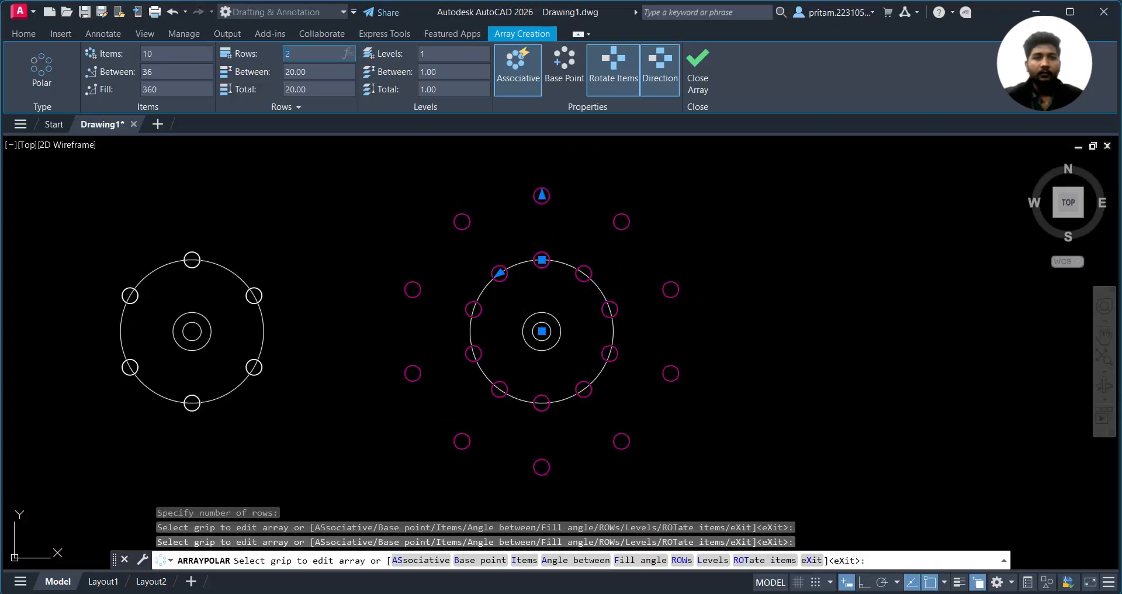
type("1")
key("Return")
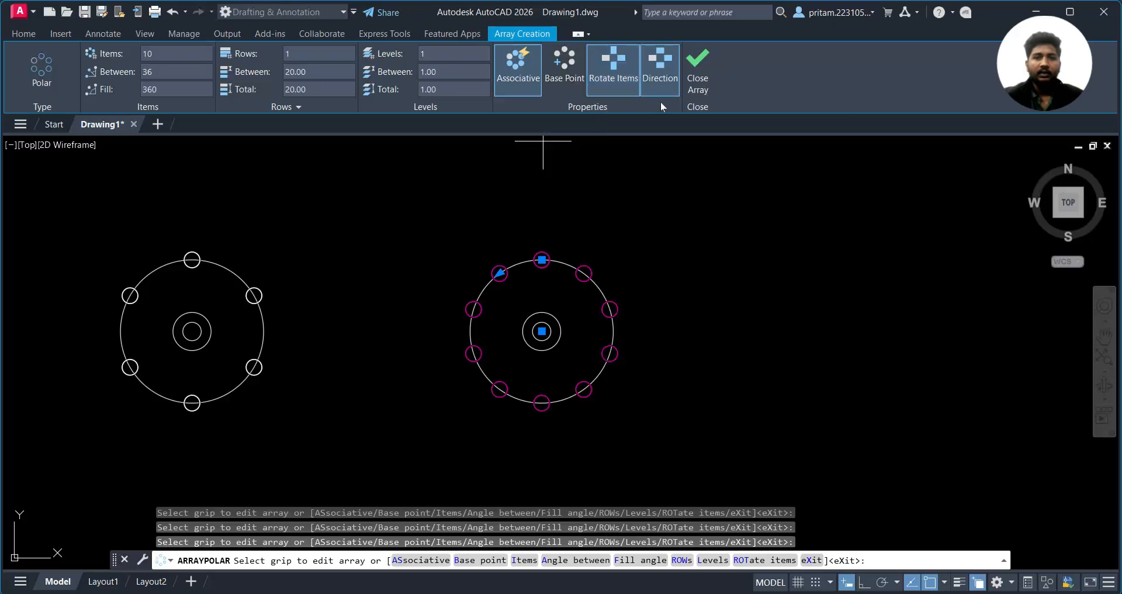
Finish the polar array of circles and select it to check that it behaves as one object
mouse_move(613, 173)
middle_mouse_down()
mouse_move(525, 395)
mouse_move(454, 283)
middle_mouse_up()
scroll(526, 396, "down", 3)
scroll(506, 344, "up", 2)
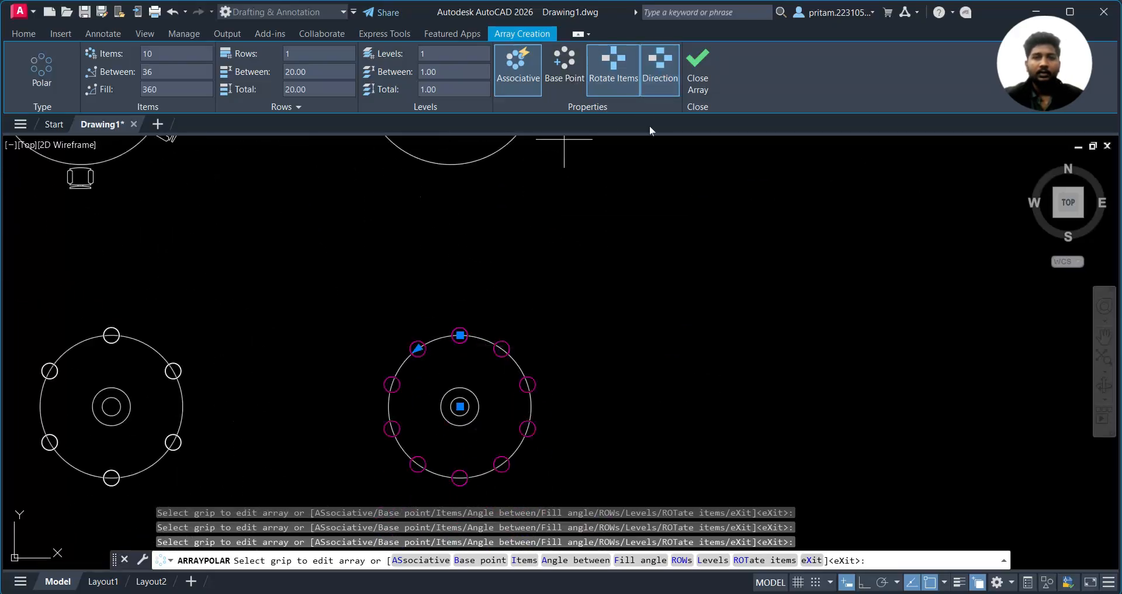
left_click(704, 79)
left_click_drag(547, 373, 526, 383)
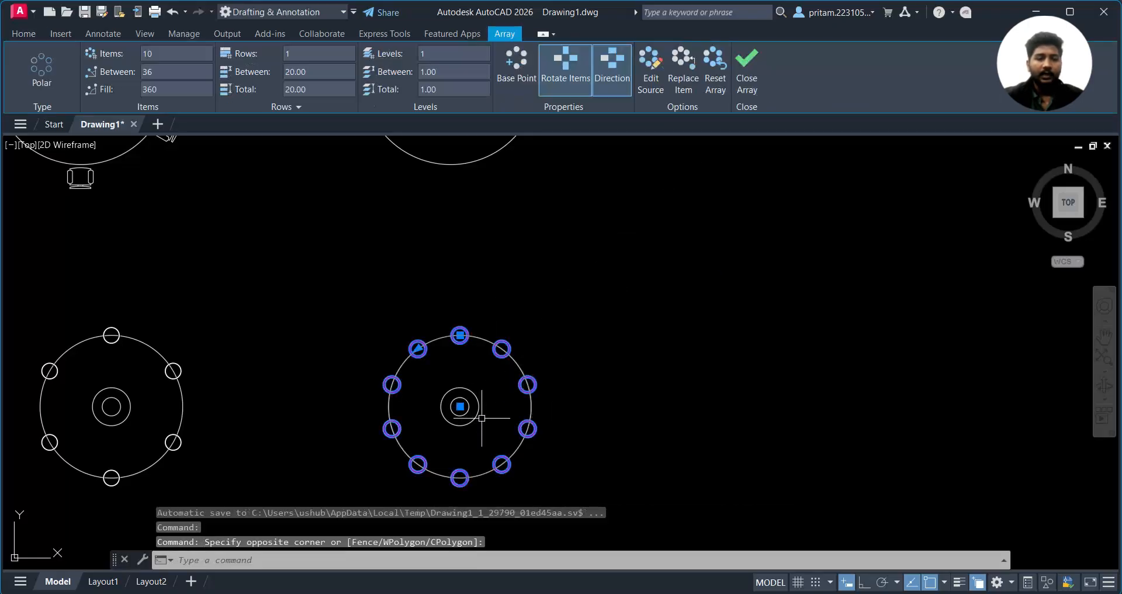
key("Escape")
Examine the chair array around the first round table by selecting it, and clear the selection
middle_click_drag(462, 272, 530, 407)
middle_click_drag(299, 344, 446, 446)
middle_click_drag(489, 324, 470, 375)
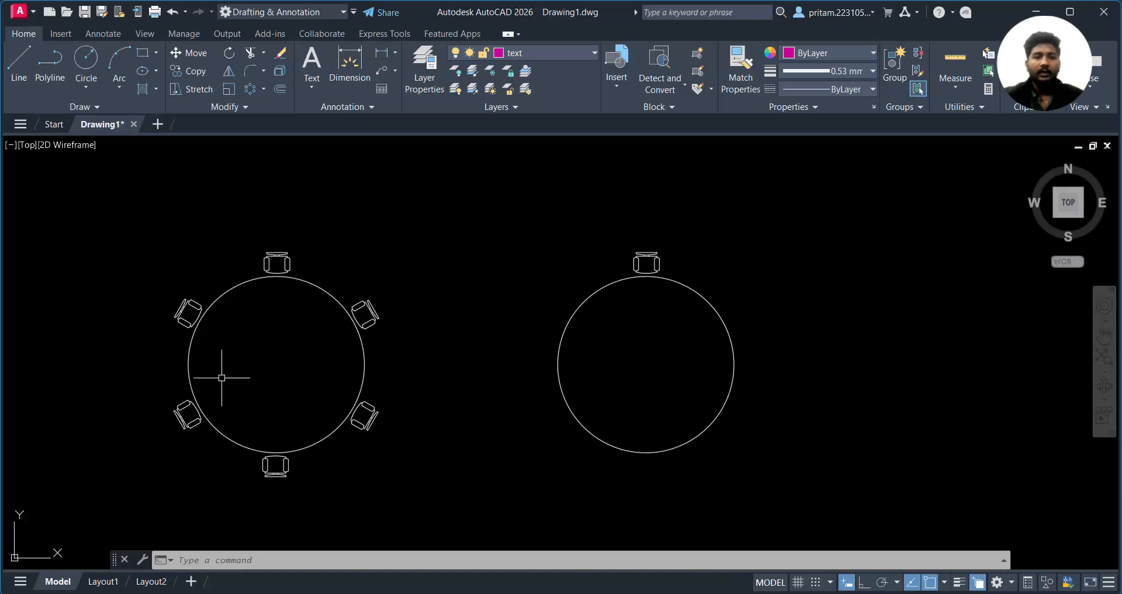
left_click(309, 263)
left_click(274, 267)
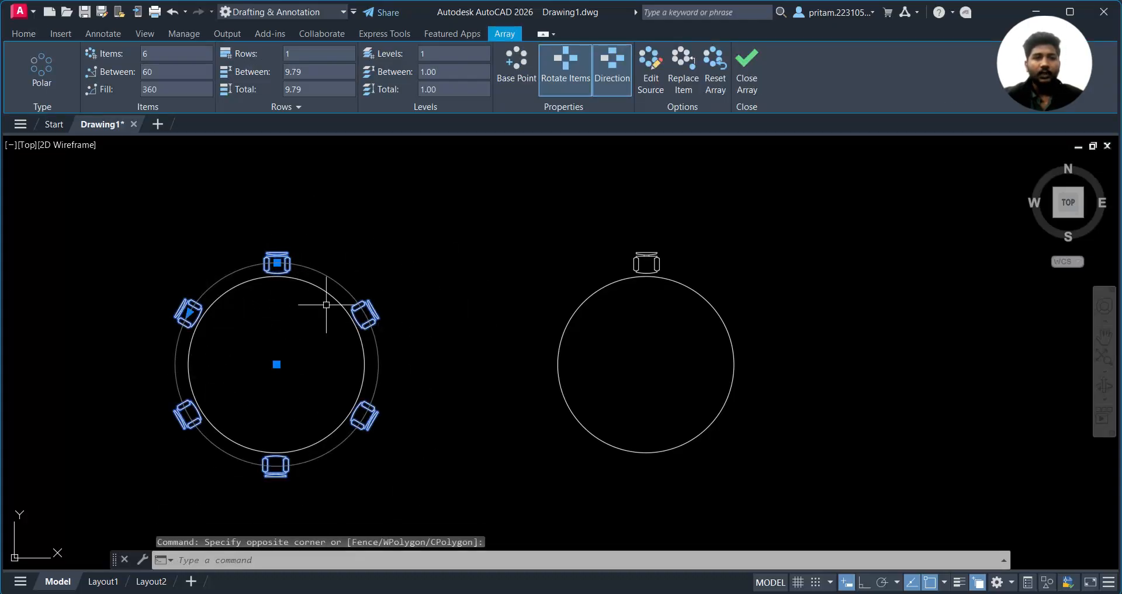
key("Escape")
Open DesignCenter and browse the en-us DesignCenter samples to the blocks of House Designer.dwg
middle_click_drag(725, 260, 603, 271)
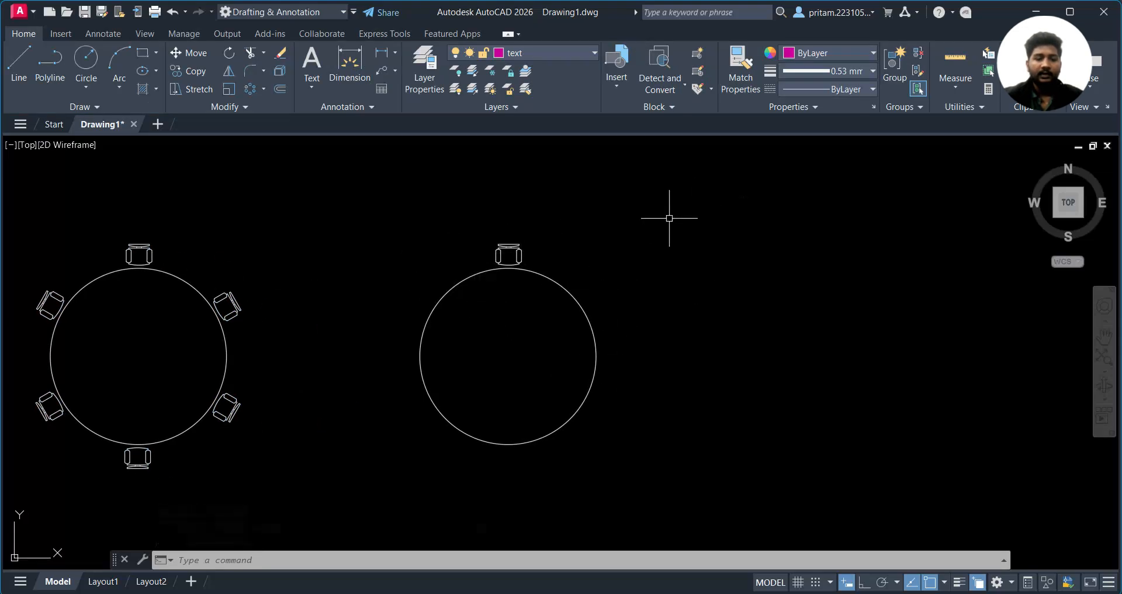
key("ctrl+2")
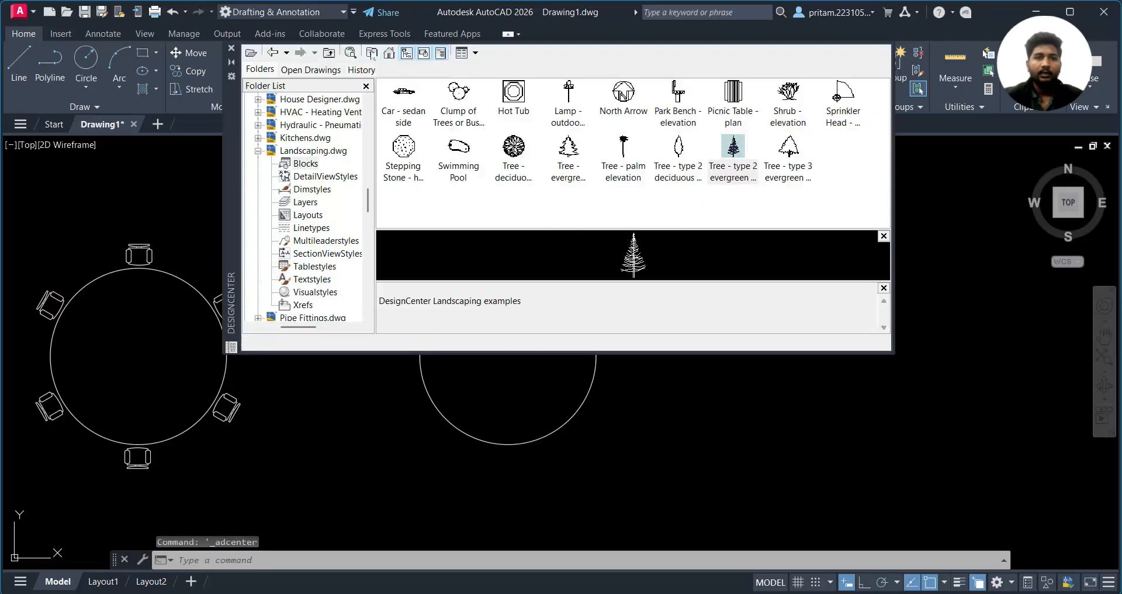
left_click(389, 52)
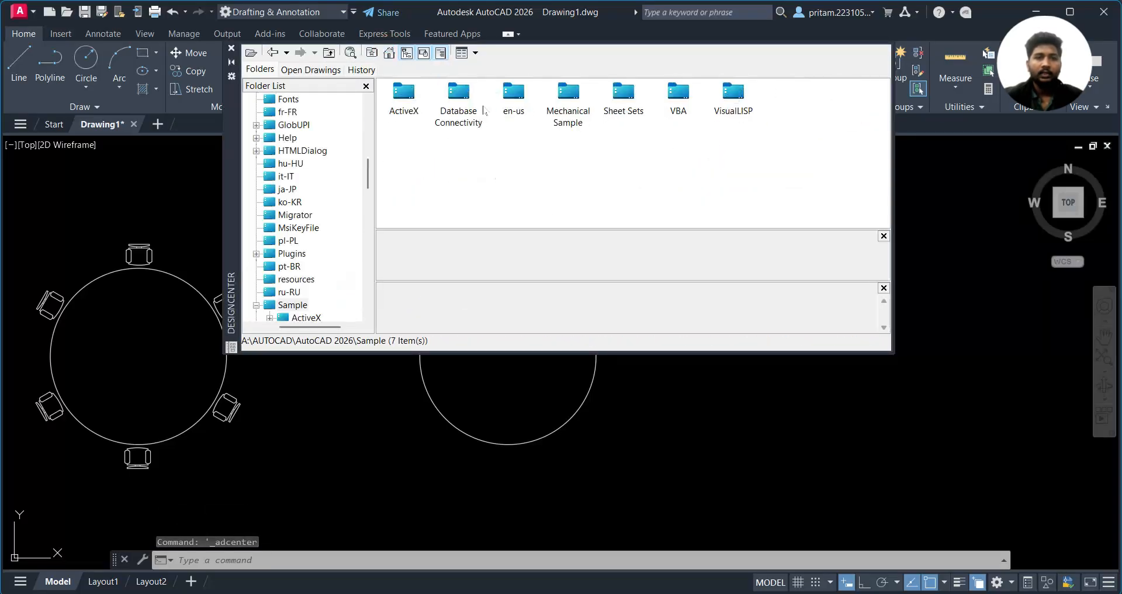
double_click(513, 97)
double_click(406, 97)
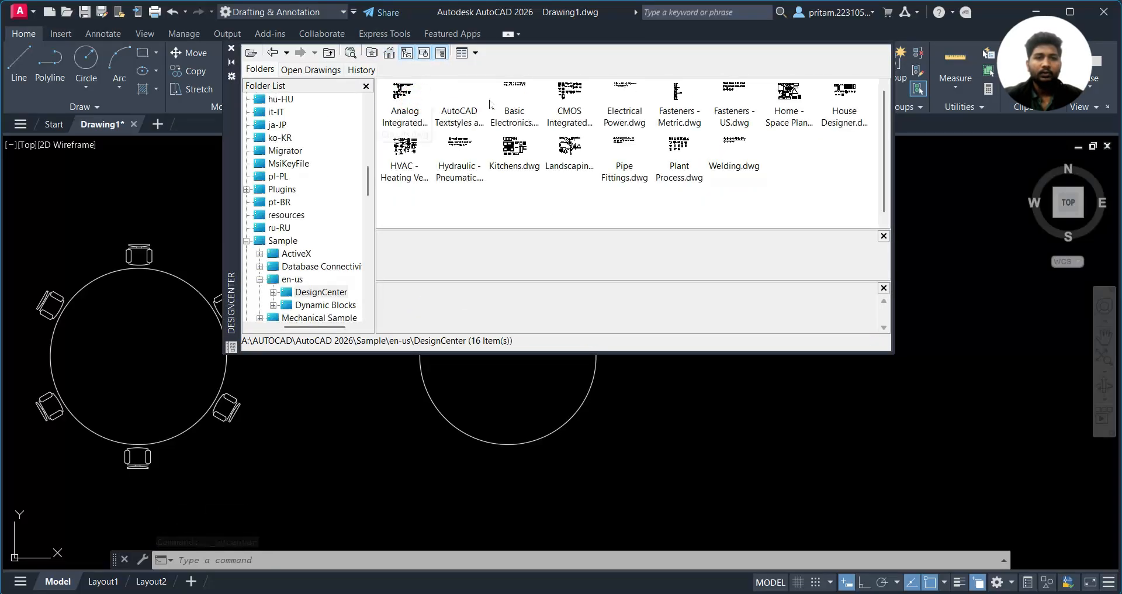
double_click(841, 112)
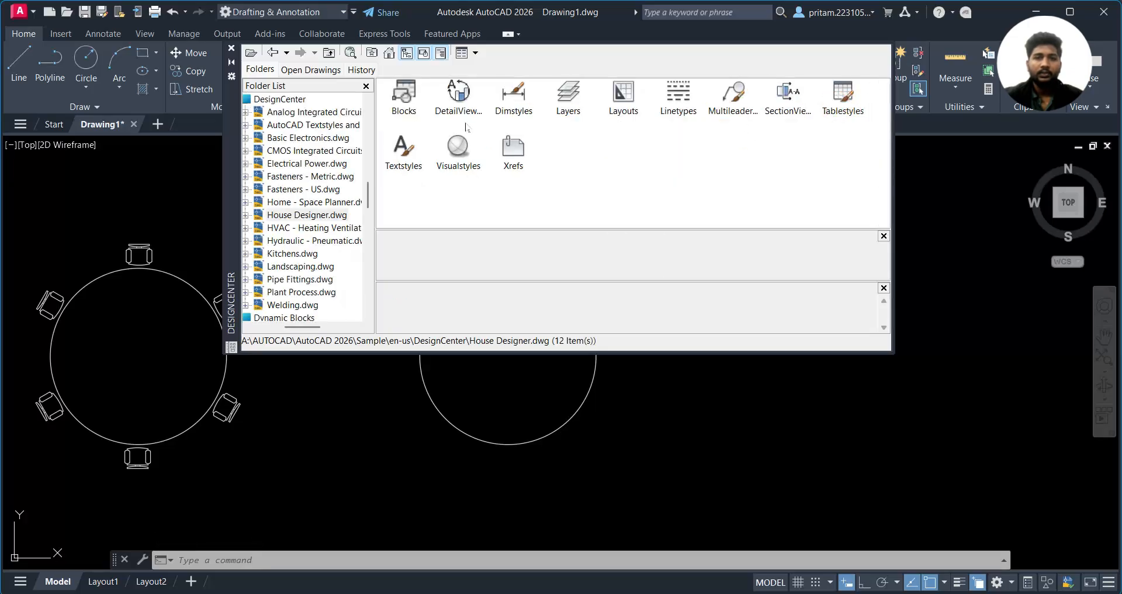
double_click(408, 98)
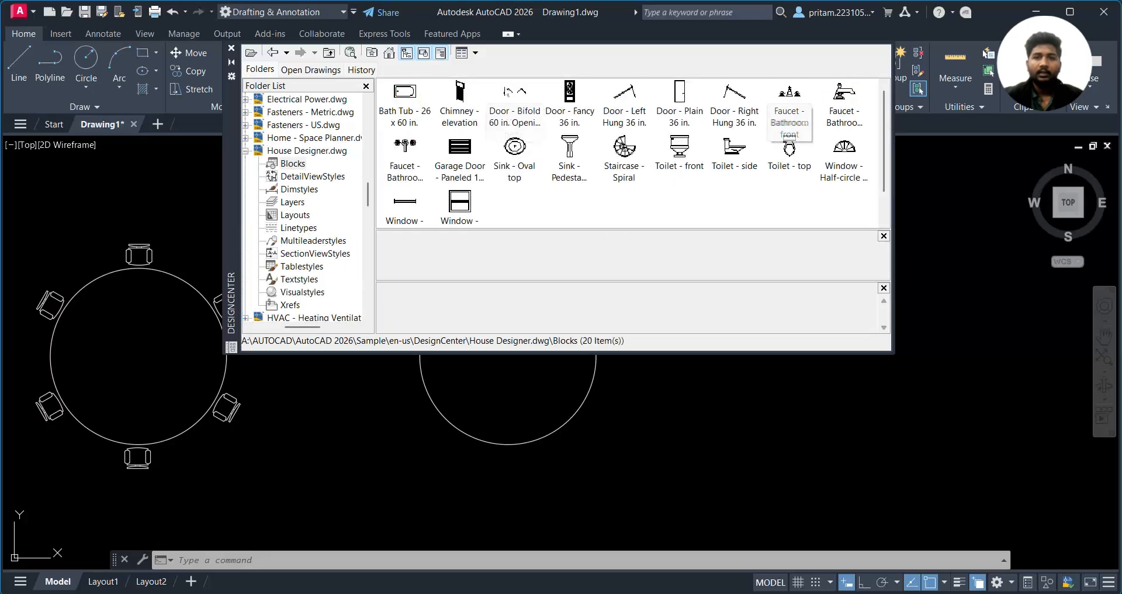
Go back to the sample drawings, view the Chair - Desk block in Home - Space Planner.dwg, and close DesignCenter
left_click(274, 53)
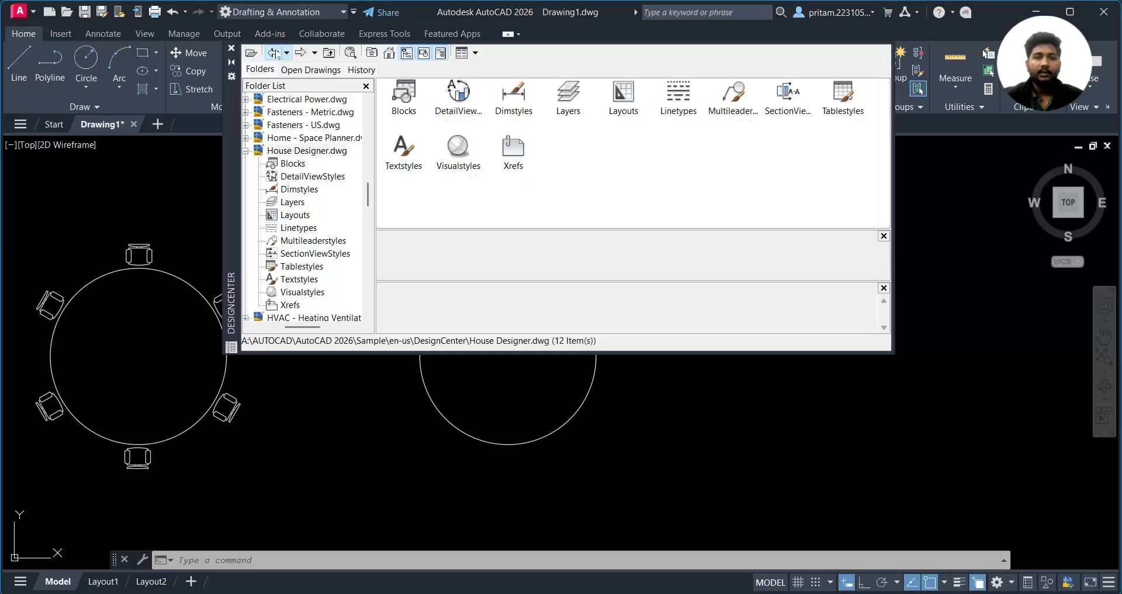
left_click(273, 53)
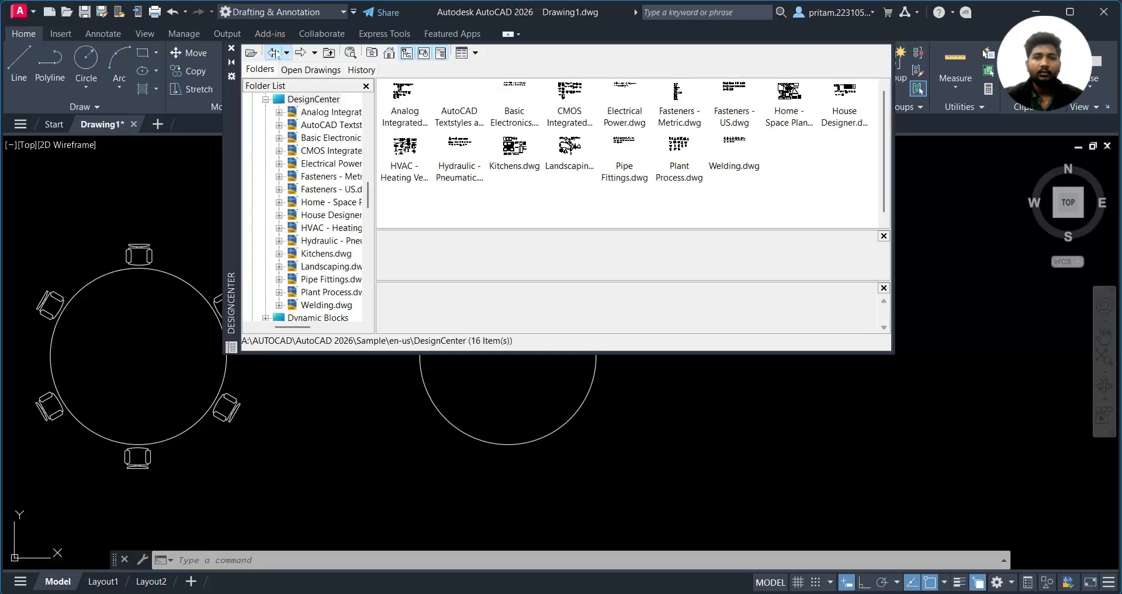
double_click(790, 104)
double_click(407, 96)
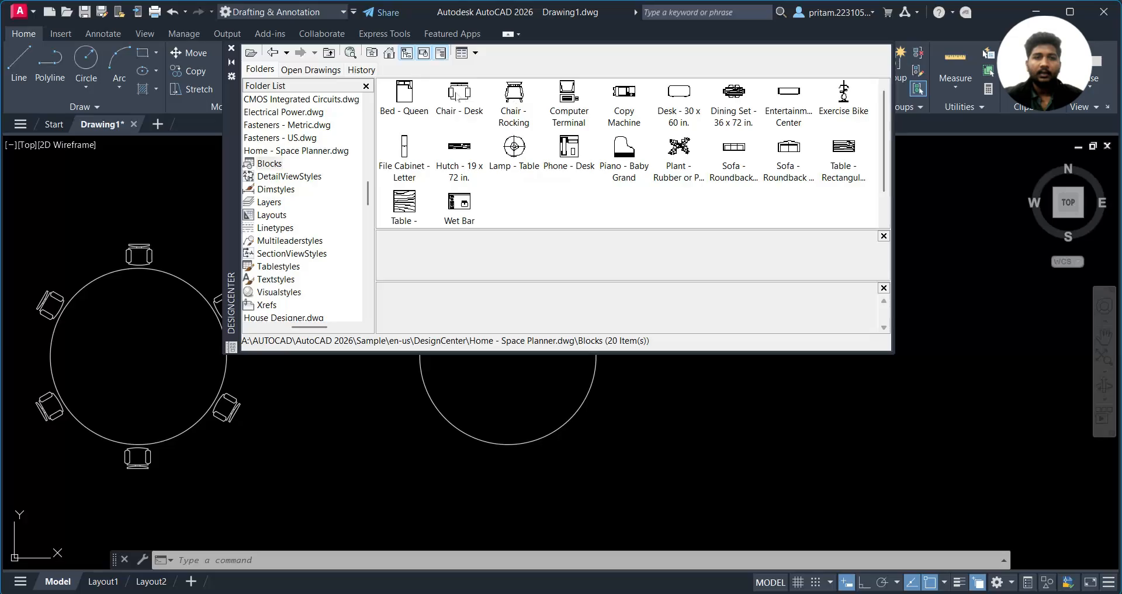
left_click_drag(457, 95, 758, 395)
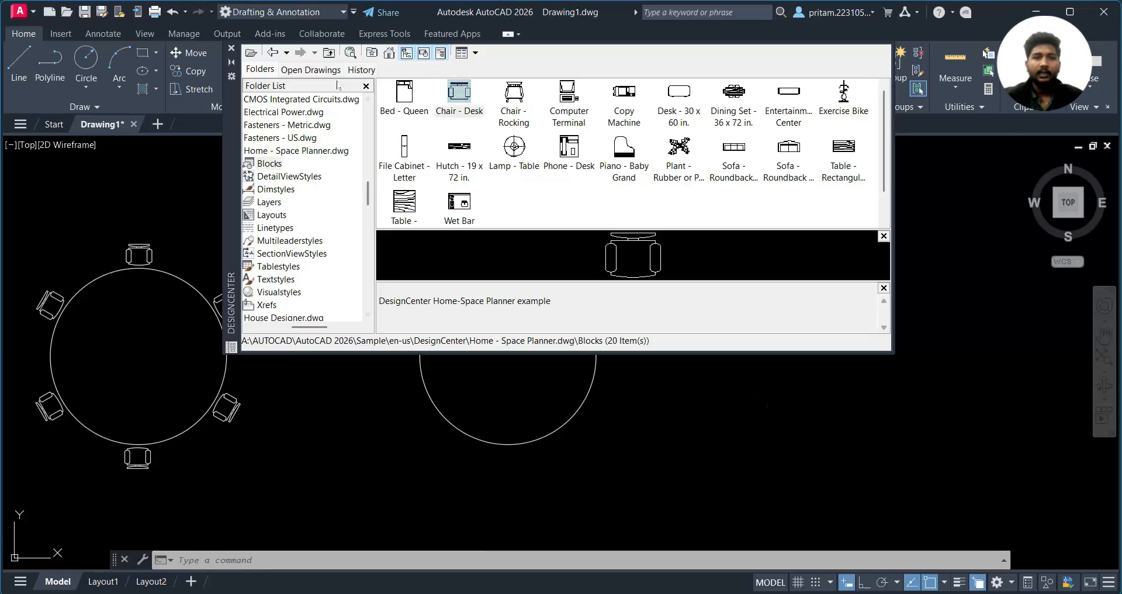
left_click(233, 49)
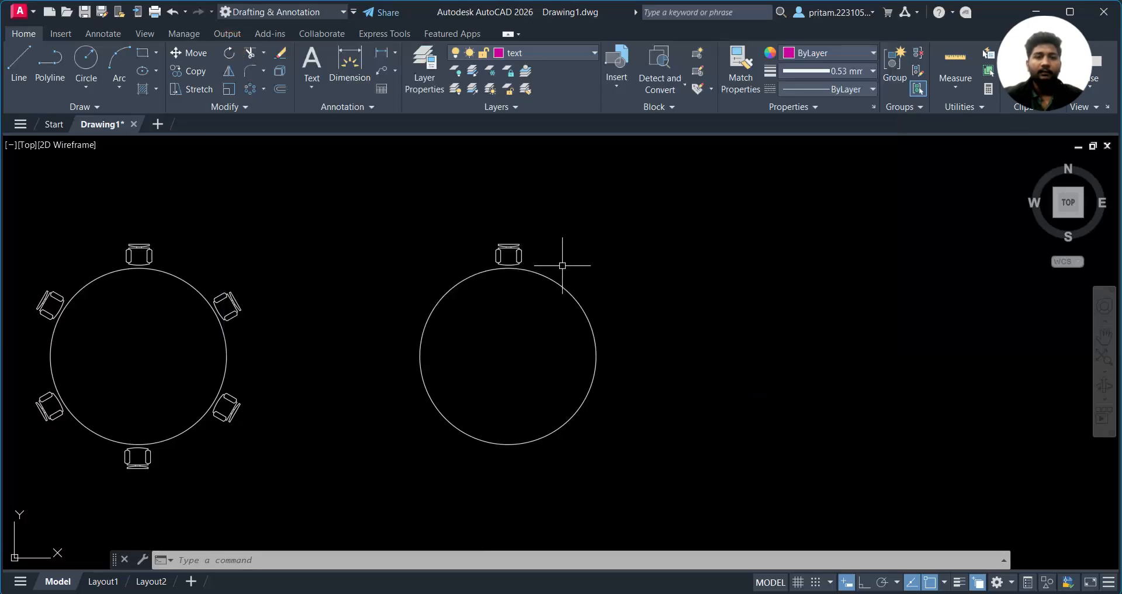
Create a polar array of the chair above the second round table, centred on the table's centre point
scroll(562, 265, "up", 2)
mouse_move(566, 260)
middle_mouse_down()
mouse_move(639, 178)
mouse_move(619, 164)
middle_mouse_up()
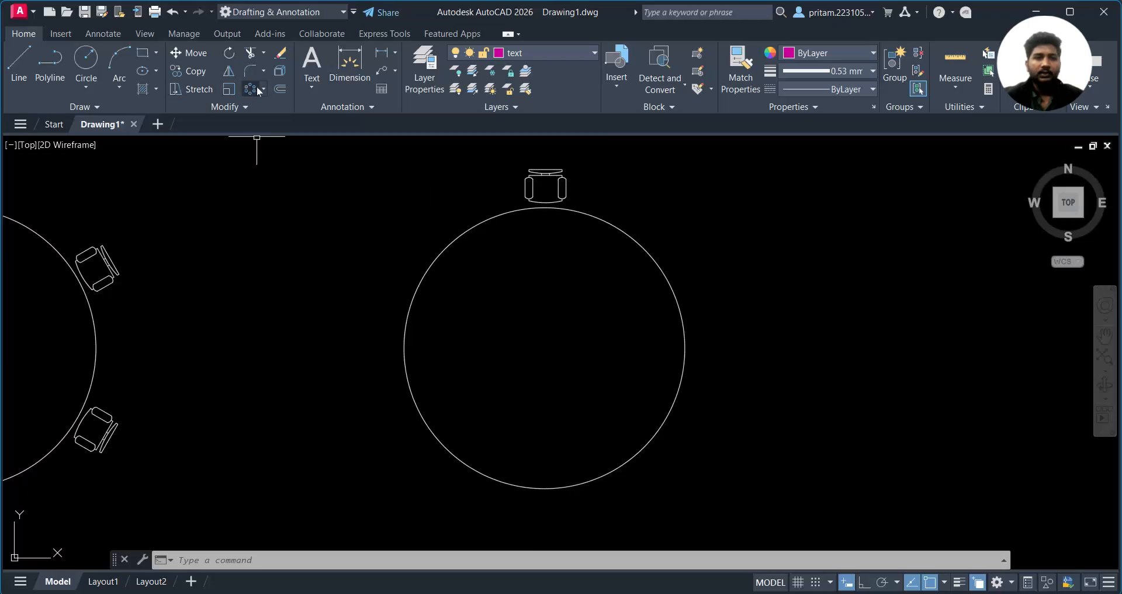
left_click(264, 90)
left_click(275, 171)
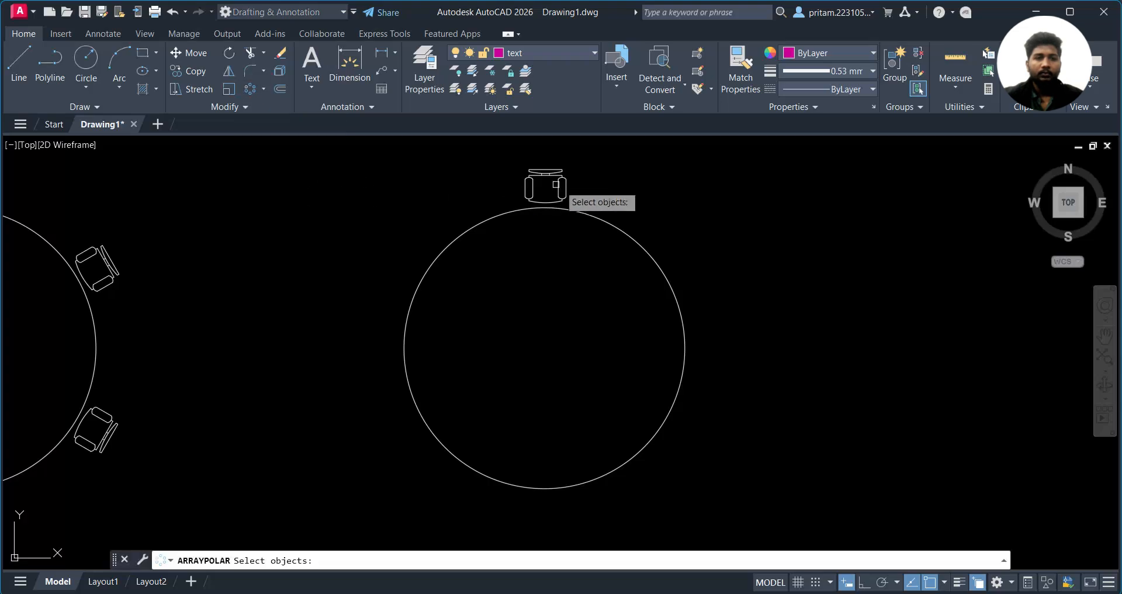
left_click(564, 186)
left_click(479, 222)
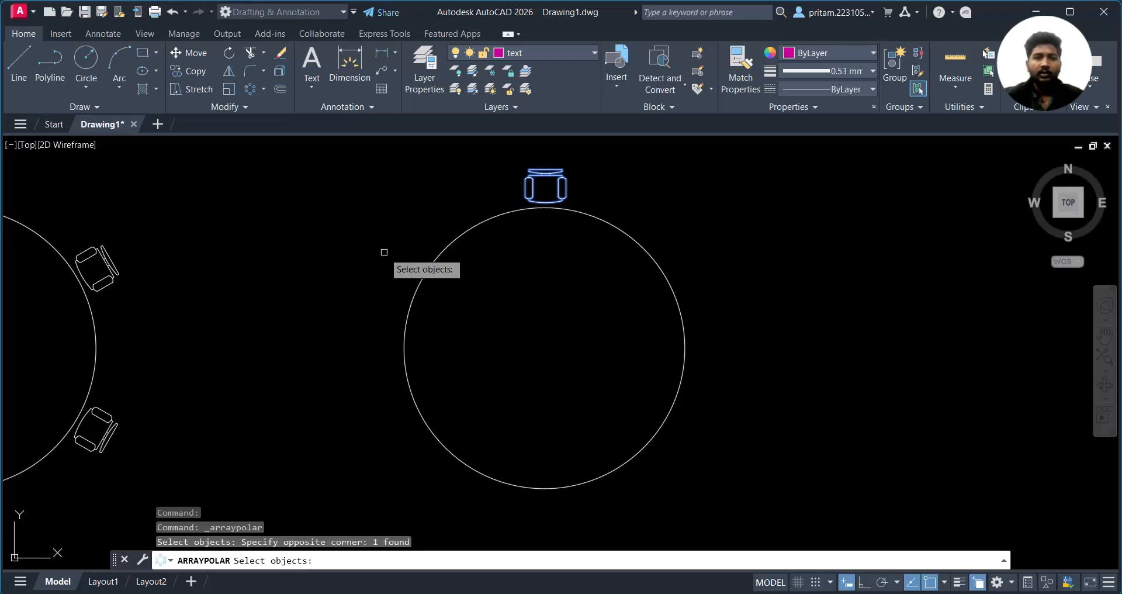
key("Return")
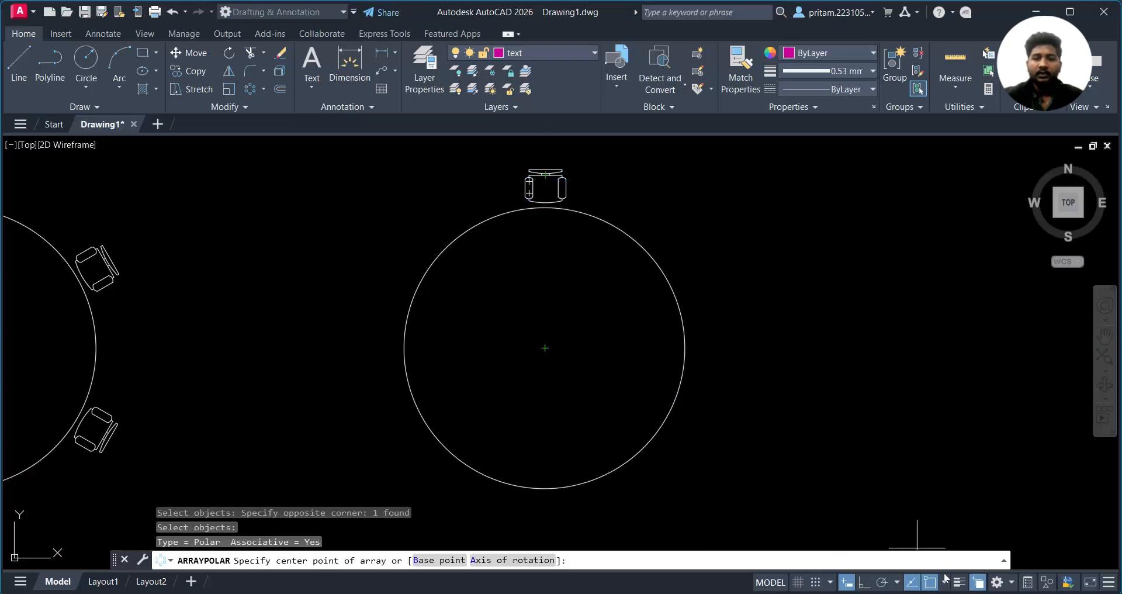
left_click(545, 347)
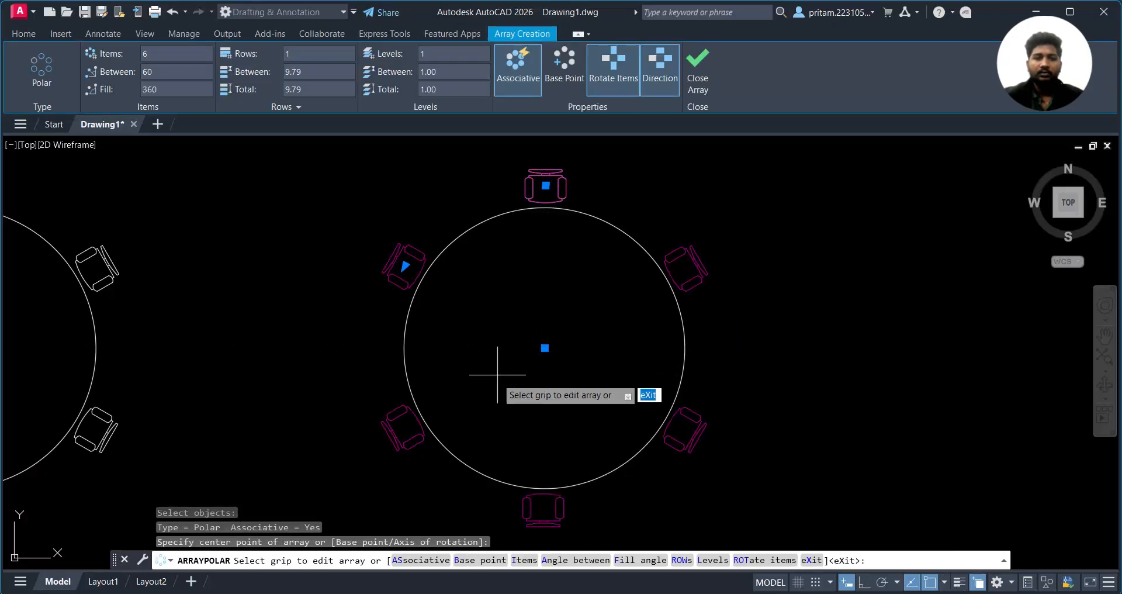
Try changing the angle between the chairs with the new array's arrow grip
scroll(497, 365, "down", 2)
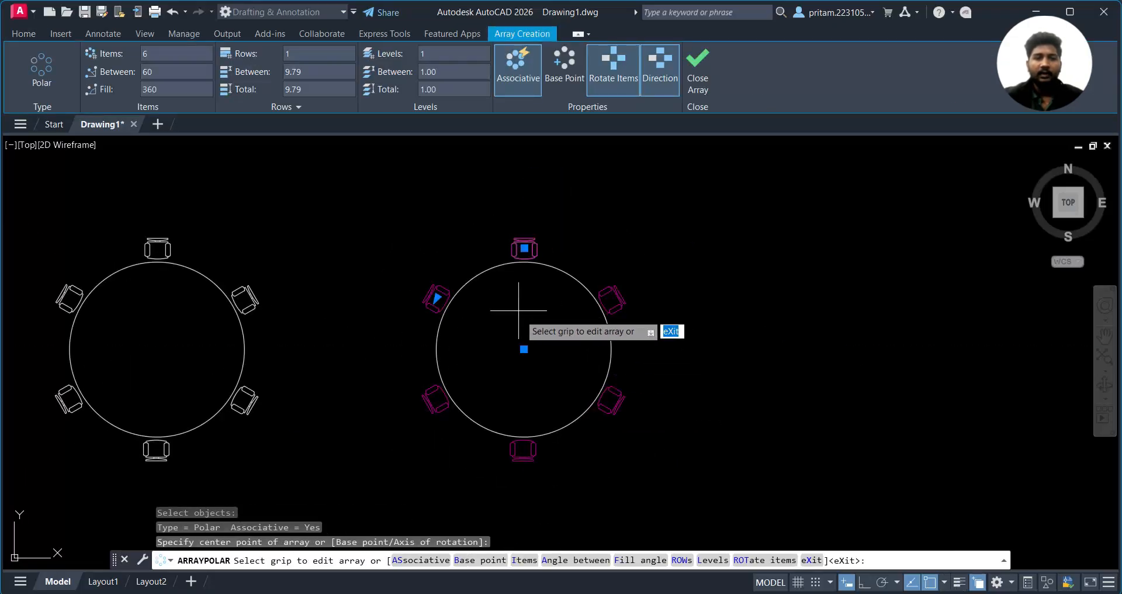
middle_click_drag(606, 270, 585, 238)
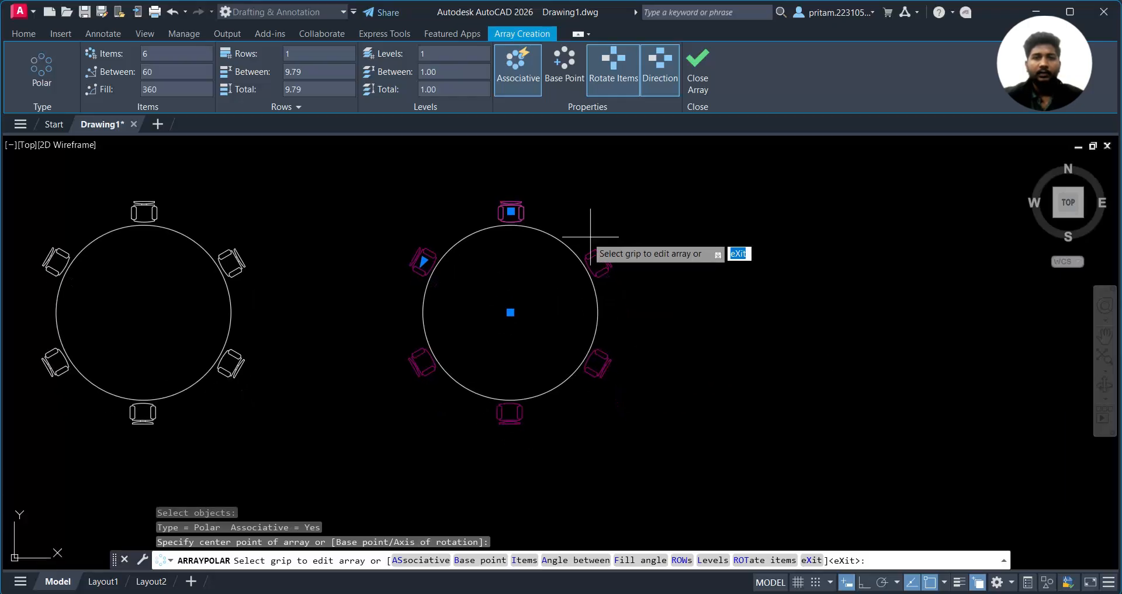
left_click(425, 260)
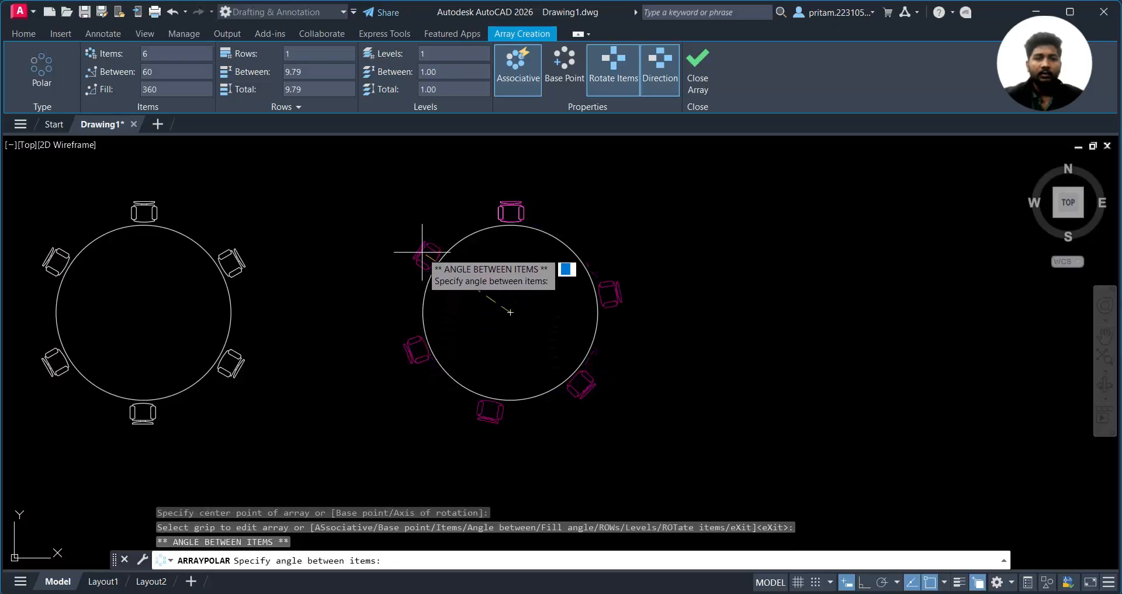
left_click(461, 237)
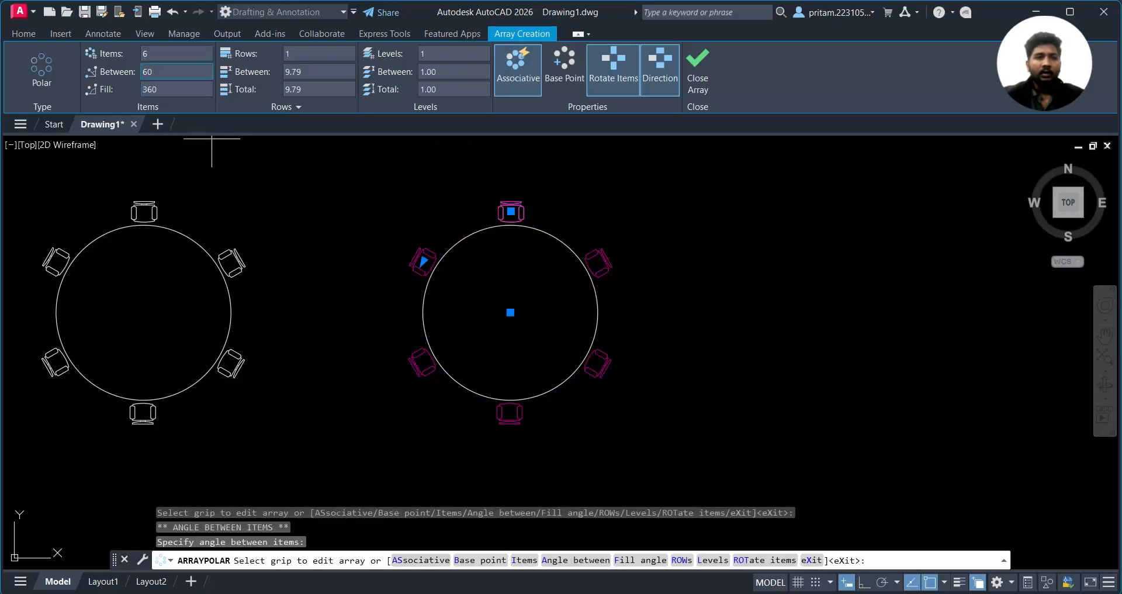
Set the chair array's angle between items to 40, its item count to 10 and its fill angle to 360
left_click(175, 71)
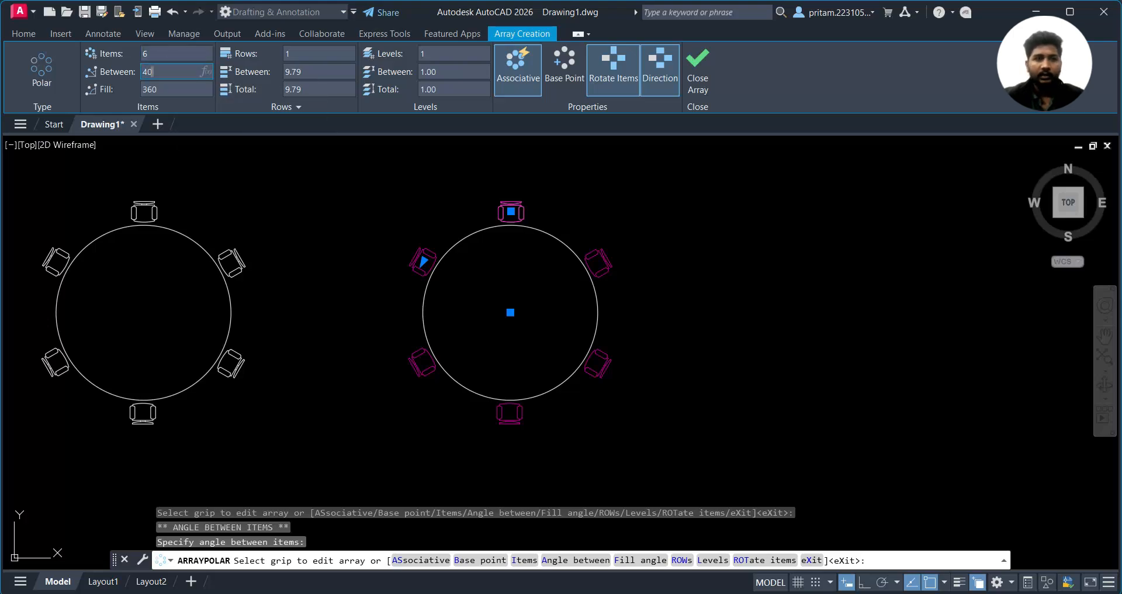
type("40")
key("Return")
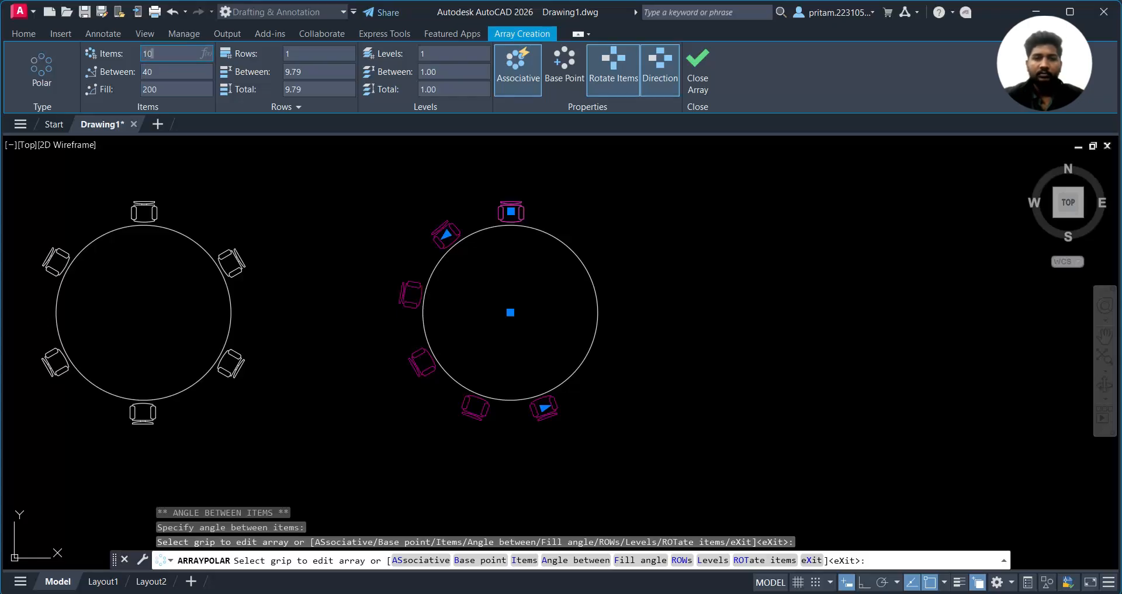
key("Return")
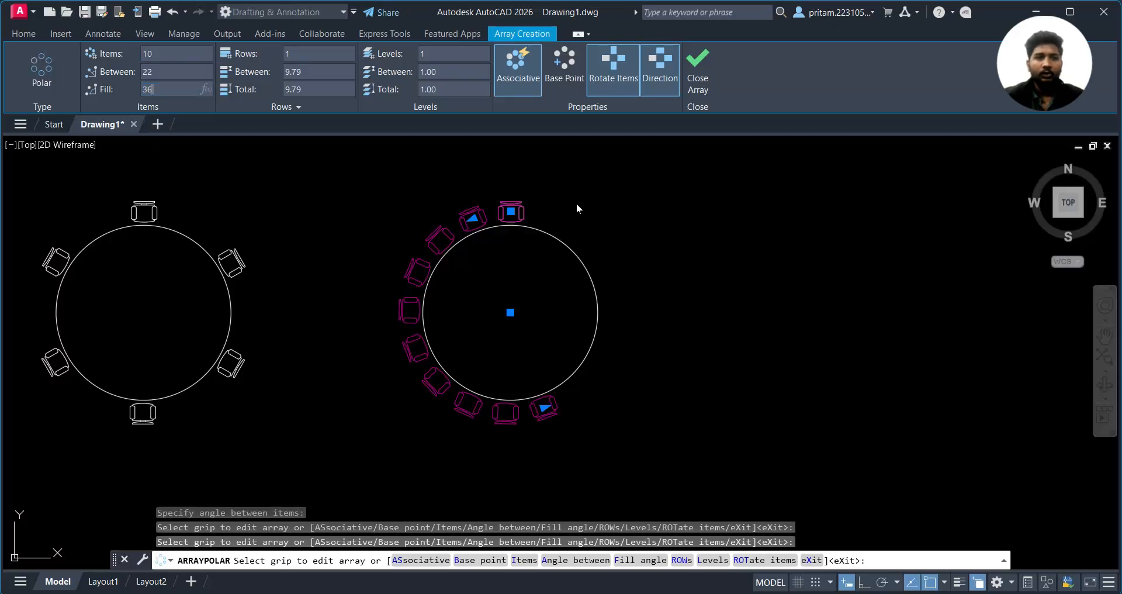
key("Return")
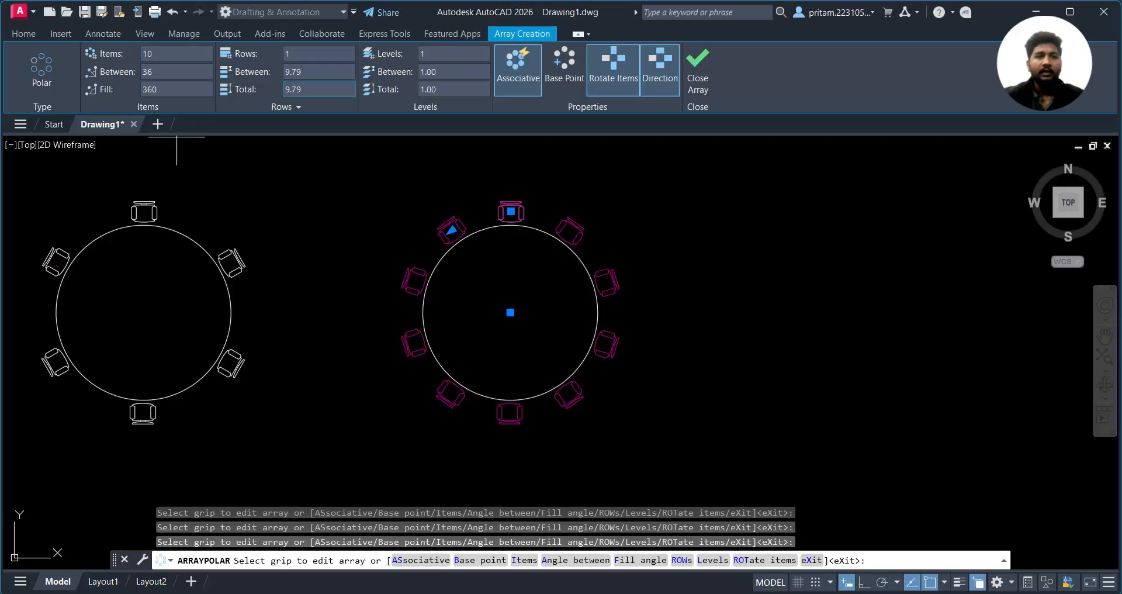
Try two rows of chairs spaced 20 apart, and return the array to 1 row
left_click(318, 54)
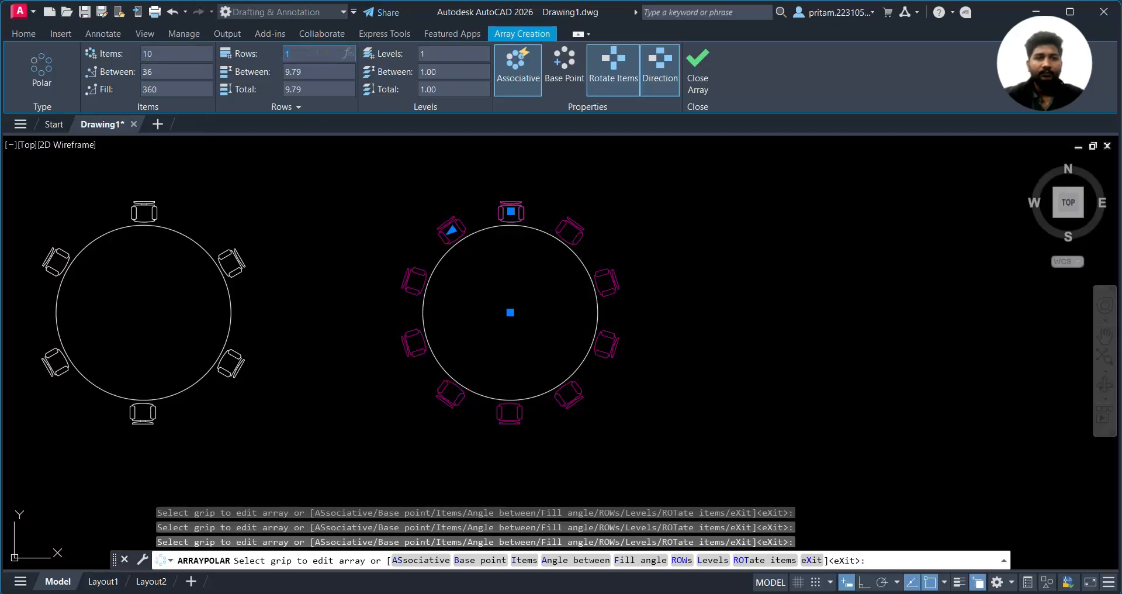
key("Return")
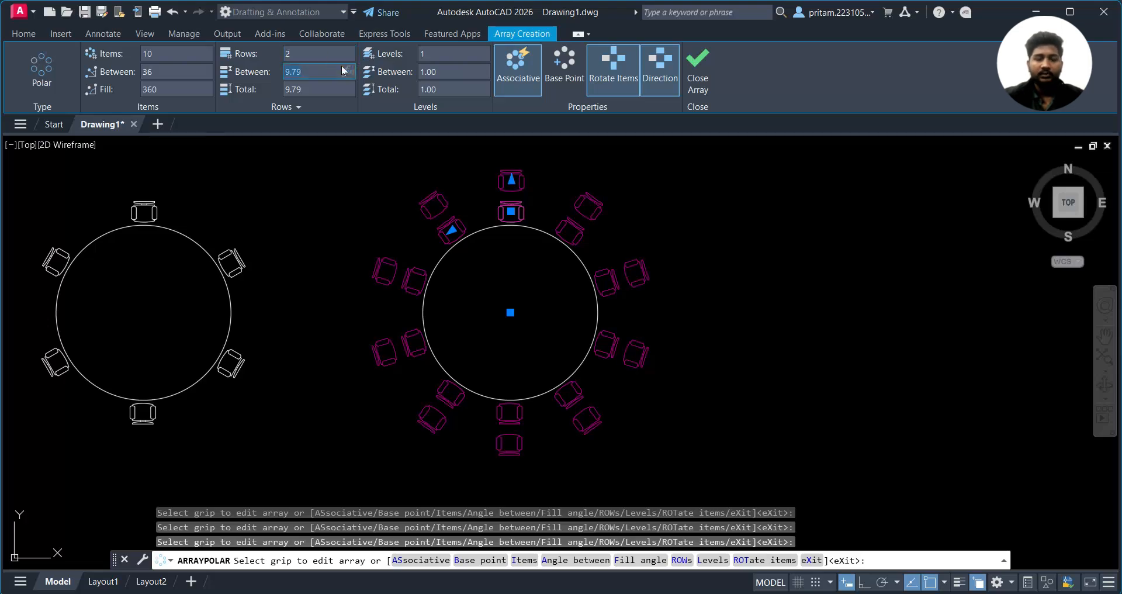
type("20")
key("Return")
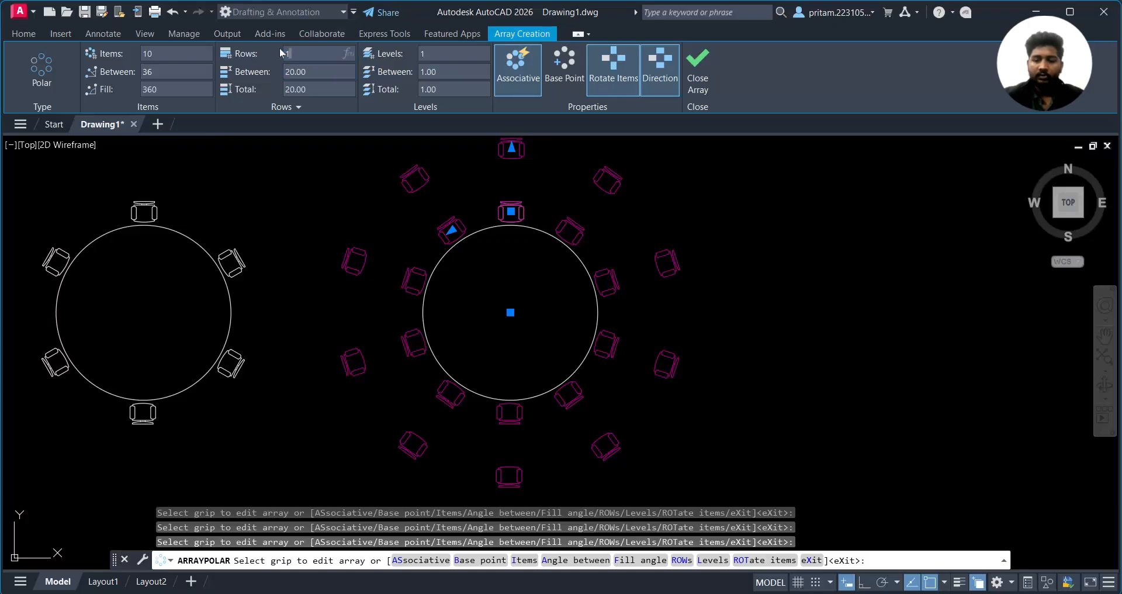
key("Return")
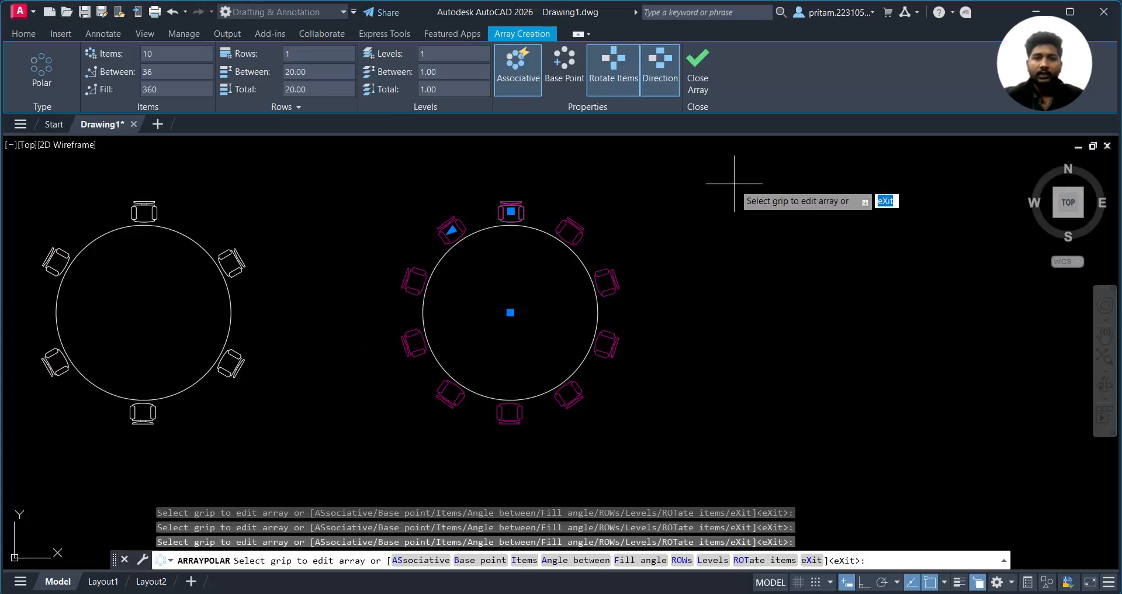
Try relocating the chair array's base point twice to points inside the round table
mouse_move(614, 195)
middle_mouse_down()
mouse_move(483, 184)
mouse_move(563, 225)
middle_mouse_up()
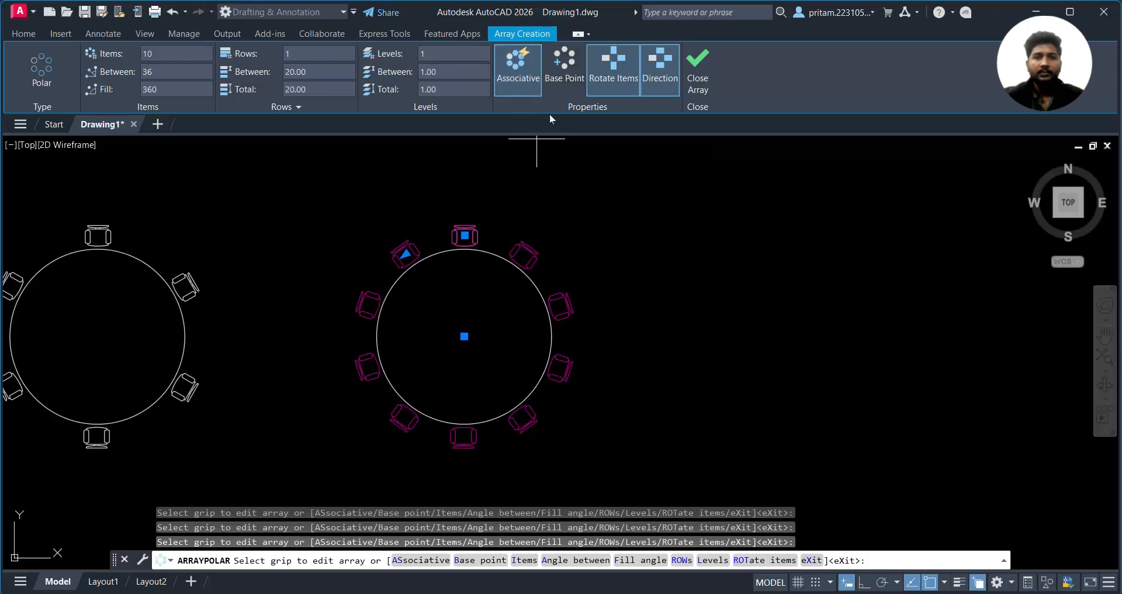
left_click(570, 78)
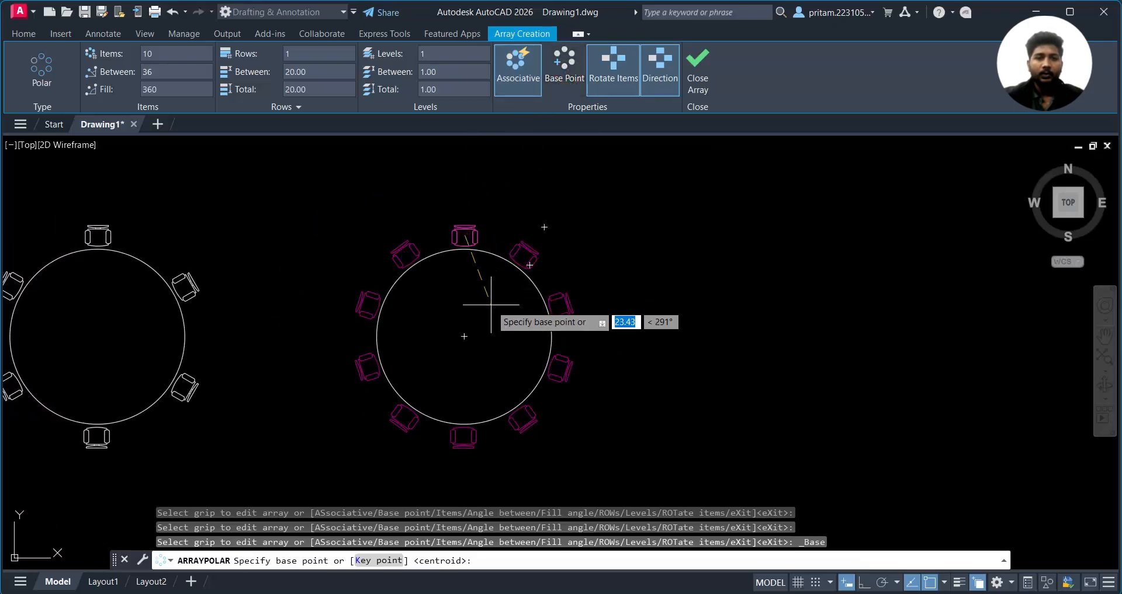
left_click(464, 336)
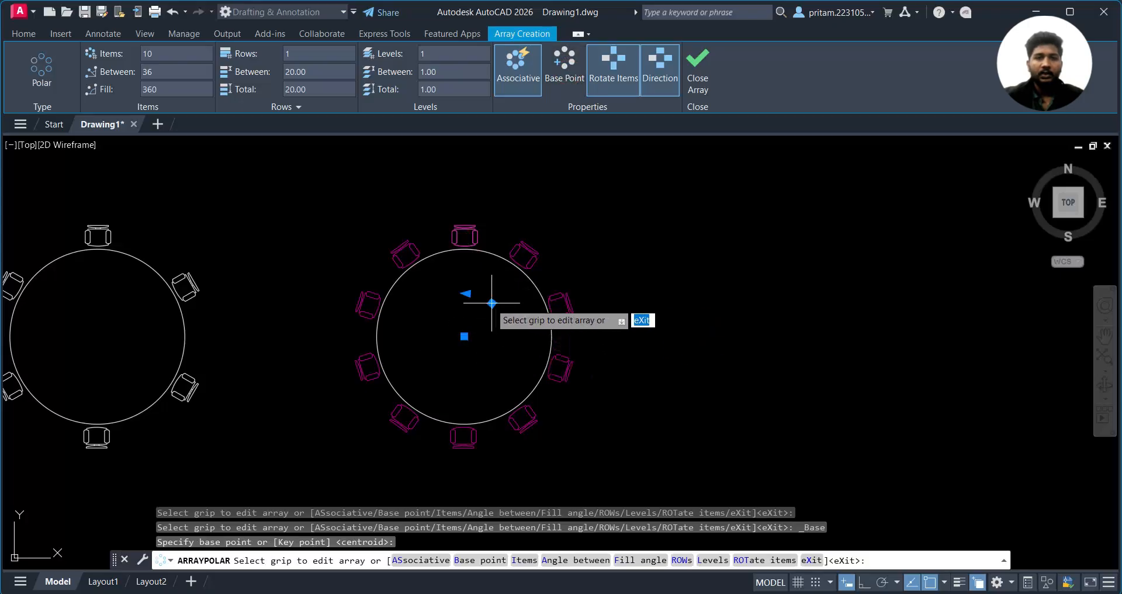
left_click(565, 80)
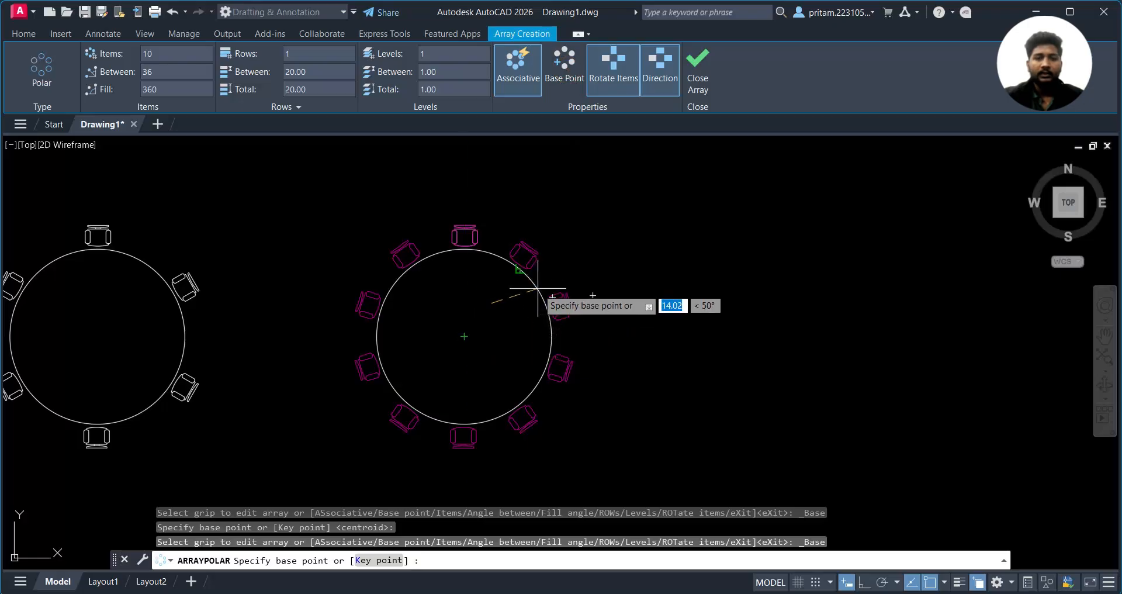
left_click(464, 336)
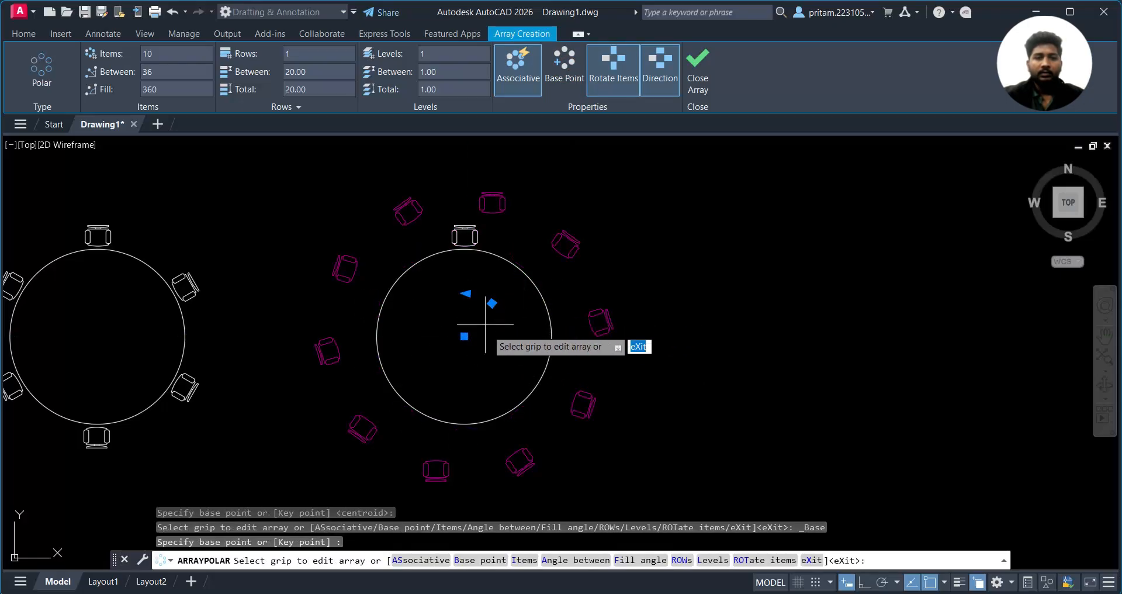
Cancel the base point editing and undo the whole polar array of chairs
key("ctrl+z")
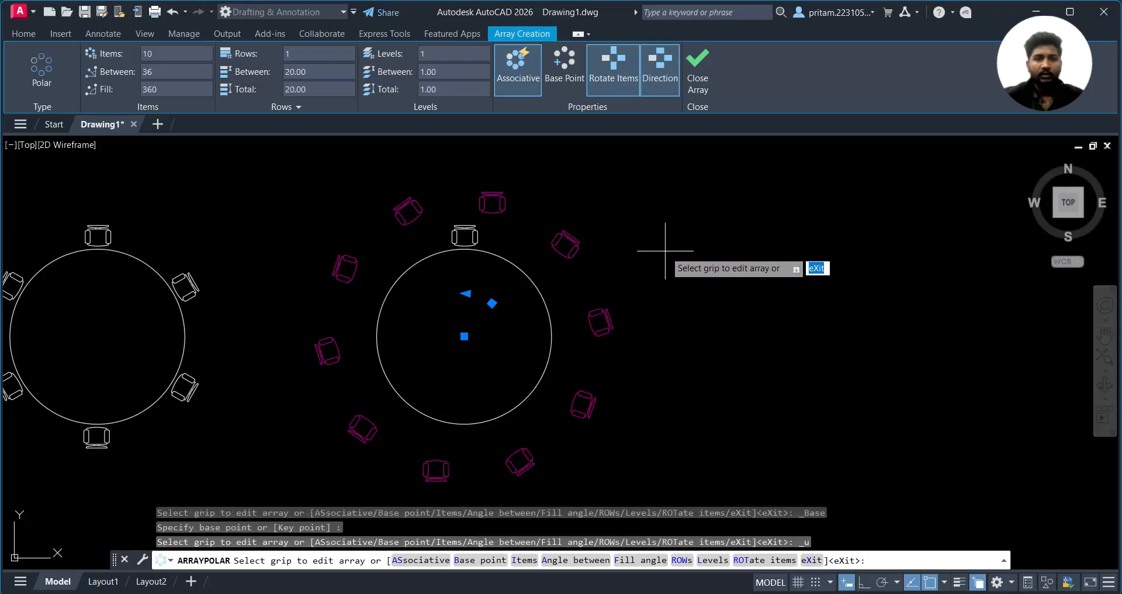
left_click(564, 63)
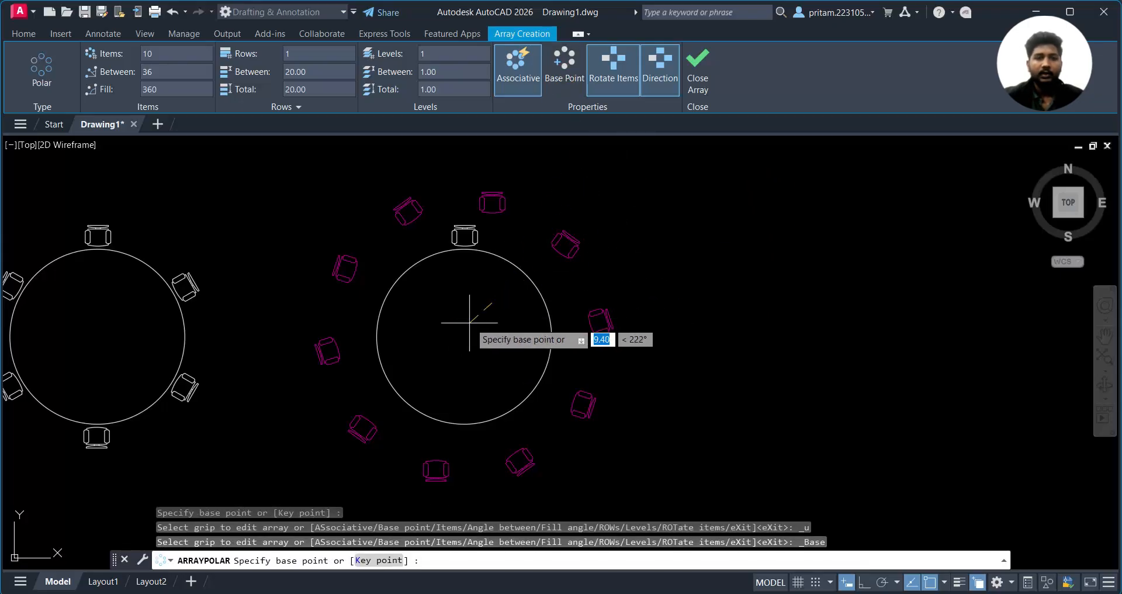
key("Escape")
key("Escape")
key("Escape")
key("ctrl+z")
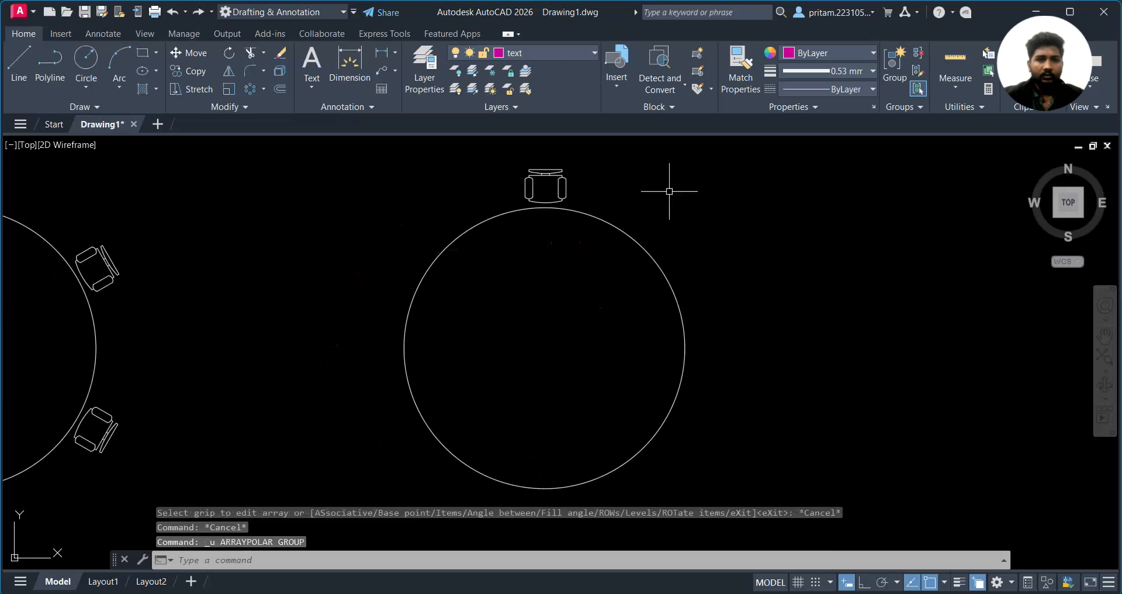
left_click(617, 181)
key("Escape")
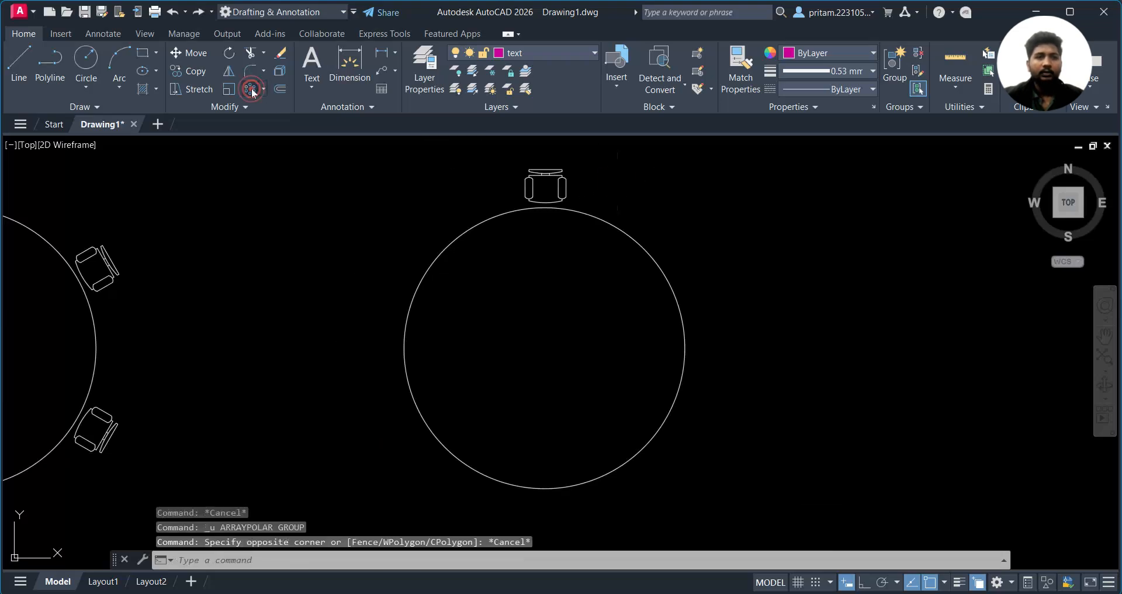
Create a polar array of 10 chairs from the single chair, centred on the second round table's centre point
left_click(253, 92)
left_click(561, 186)
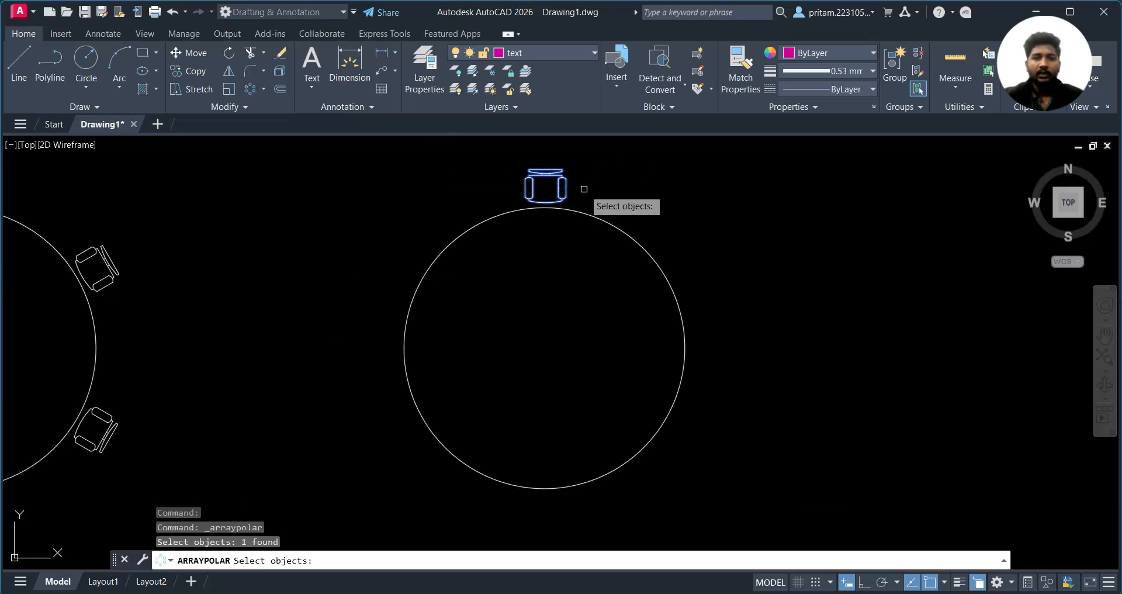
key("Return")
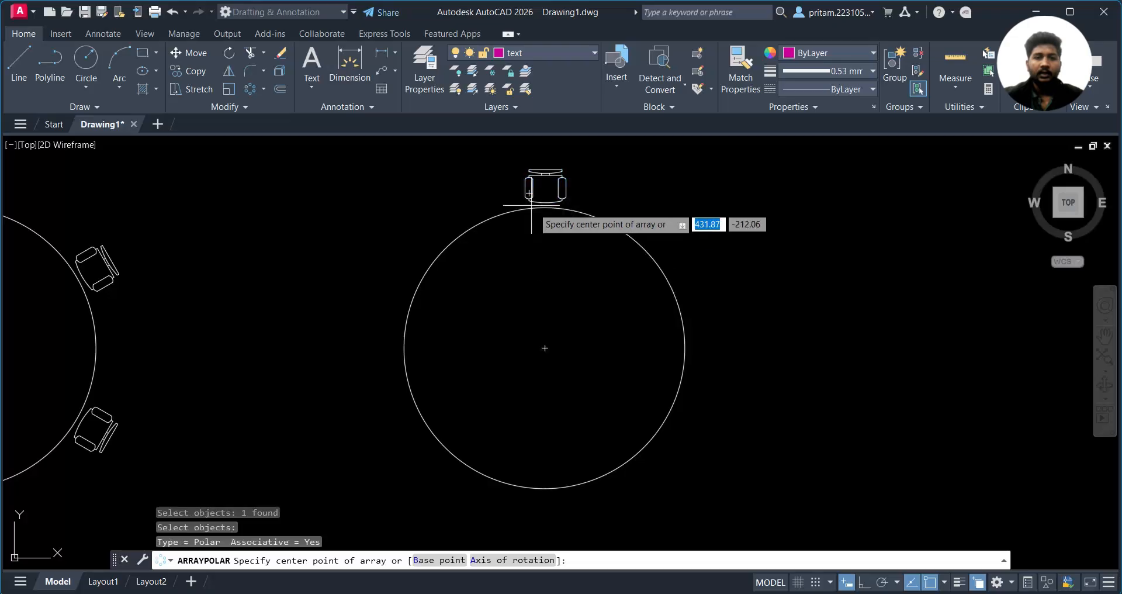
left_click(544, 347)
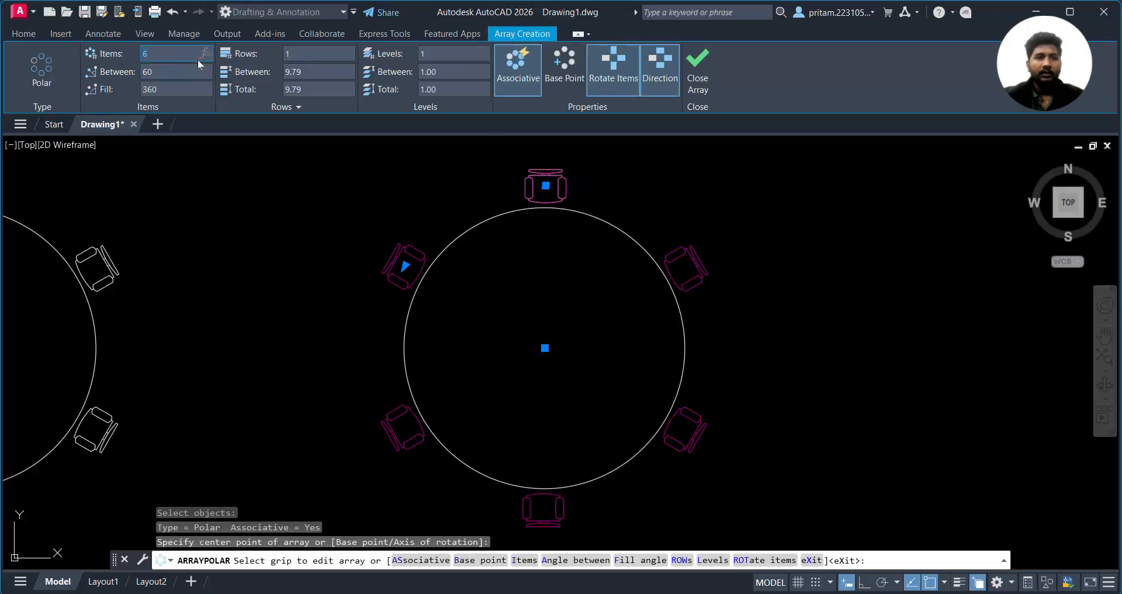
type("10")
key("Return")
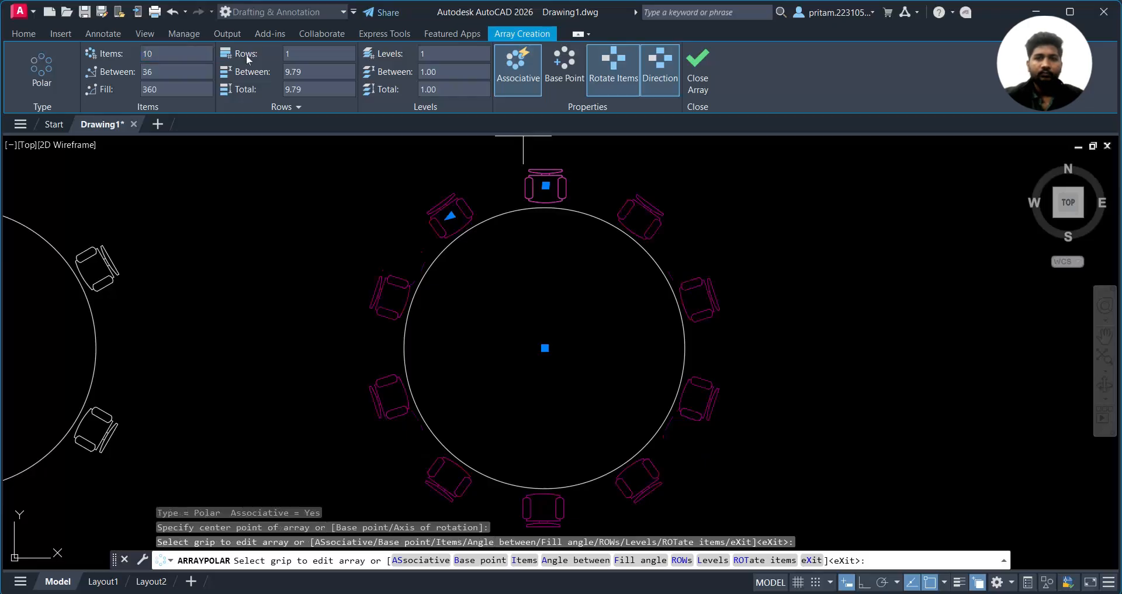
Try the chair array without rotating its items, and restore the item rotation
left_click(623, 73)
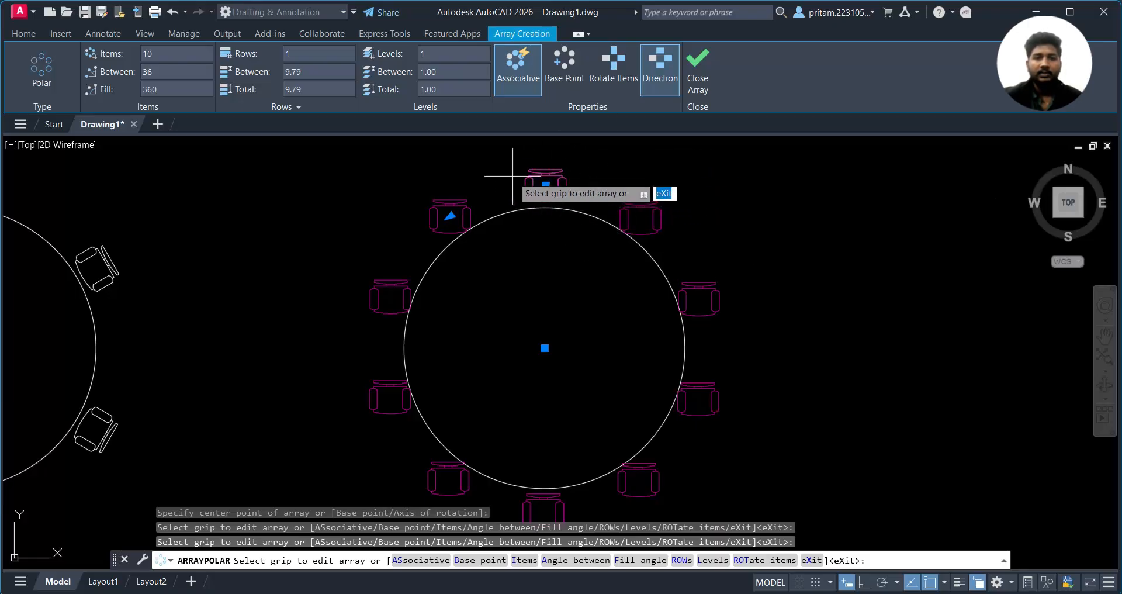
scroll(517, 178, "down", 2)
scroll(538, 168, "up", 2)
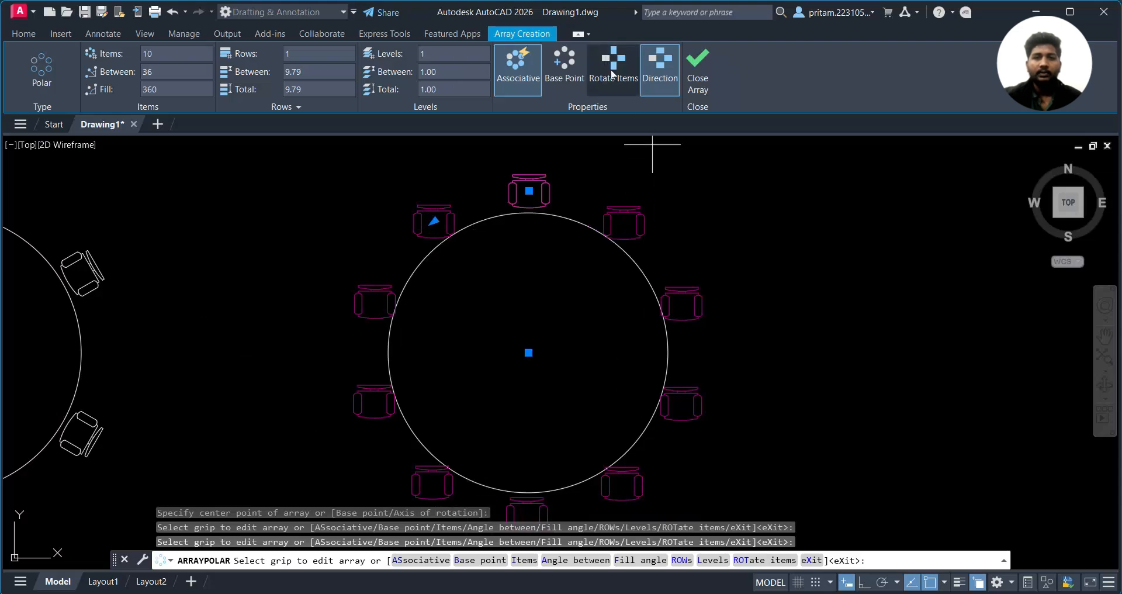
left_click(630, 74)
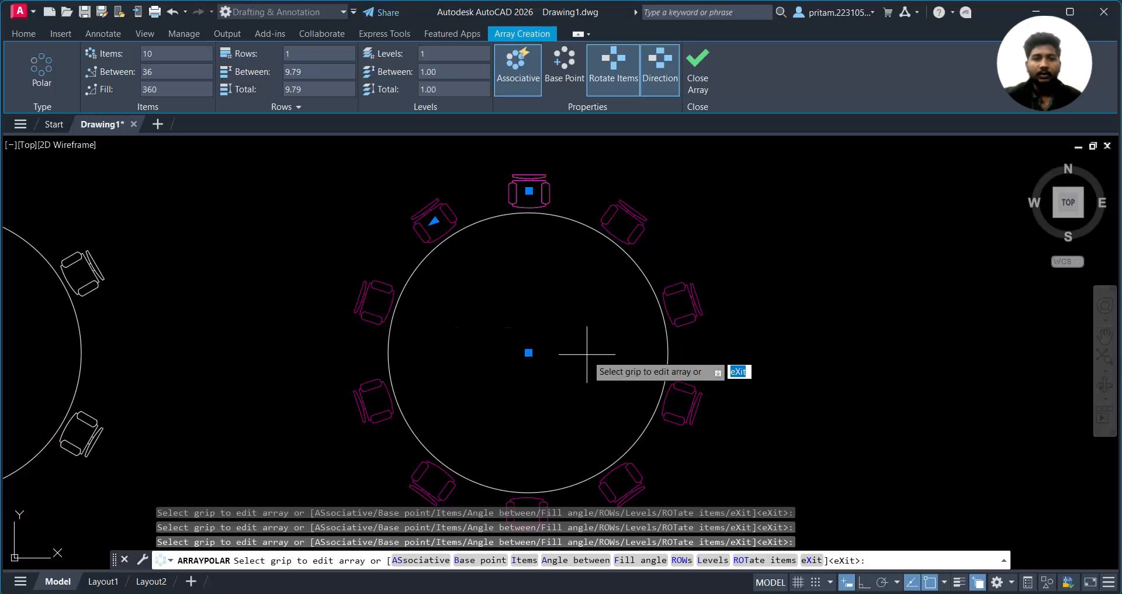
Try the reversed array direction with the arrow grip set to about 31 degrees between chairs, and restore the direction
left_click(651, 82)
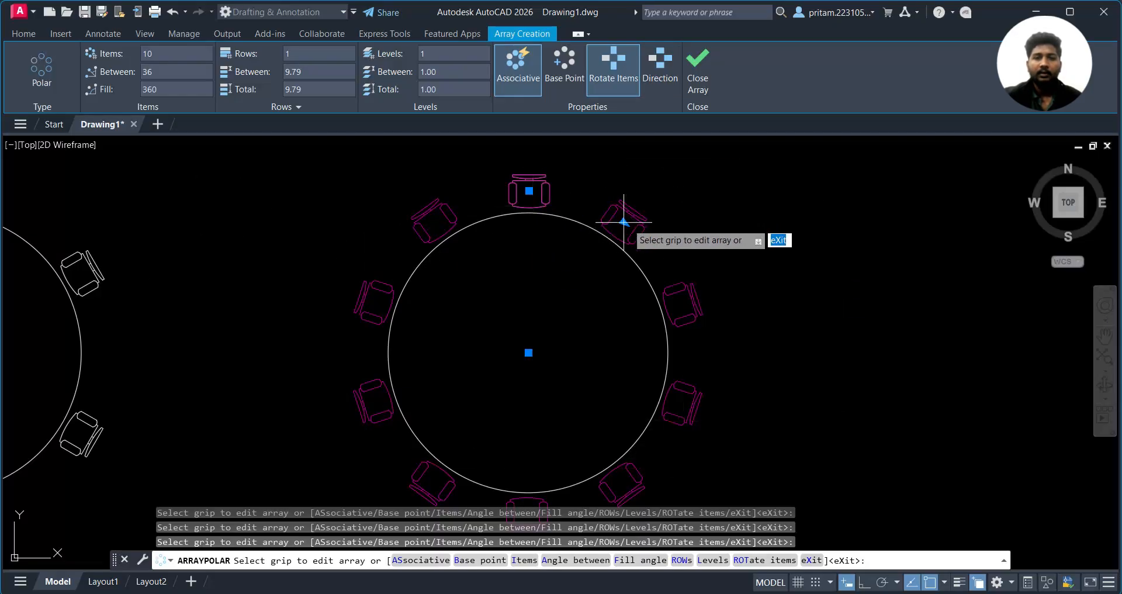
left_click(624, 222)
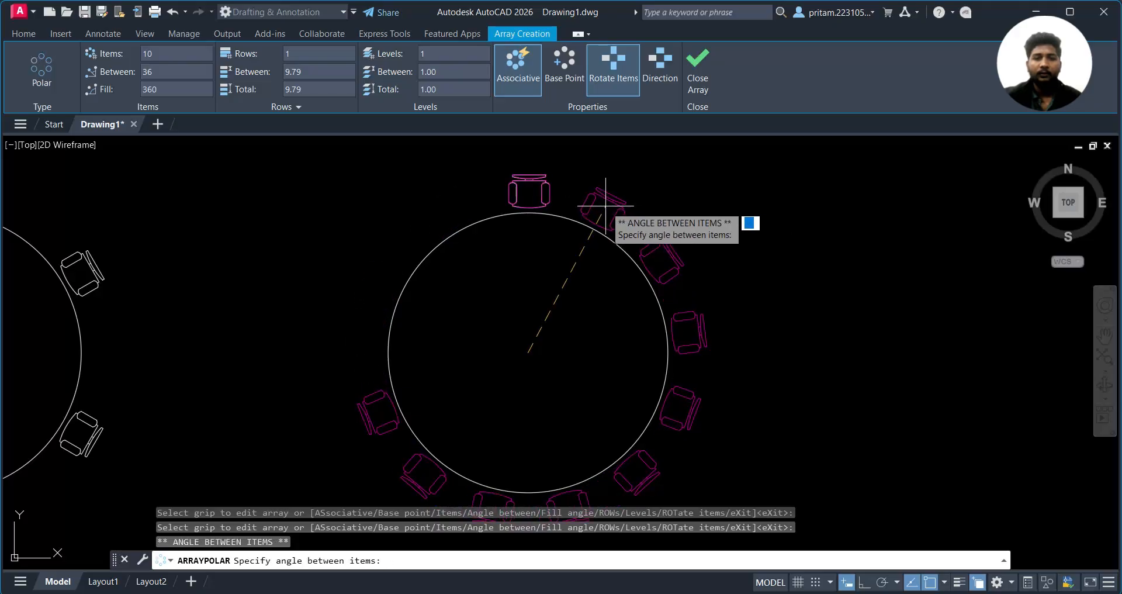
left_click(643, 166)
left_click(653, 76)
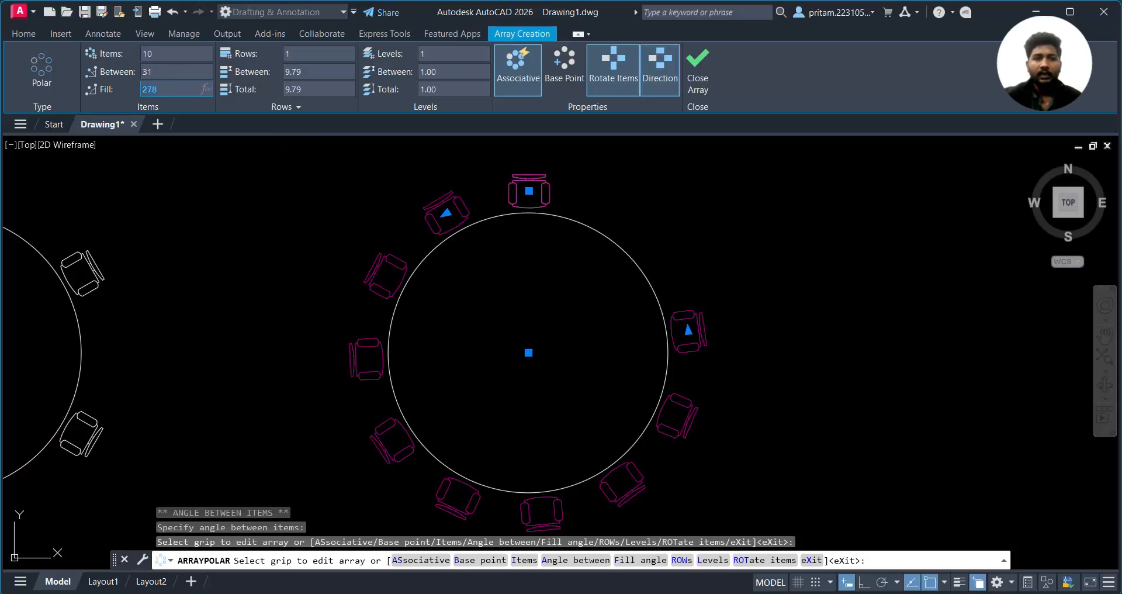
Set the chair array's fill angle to 360 and finish the array
key("Return")
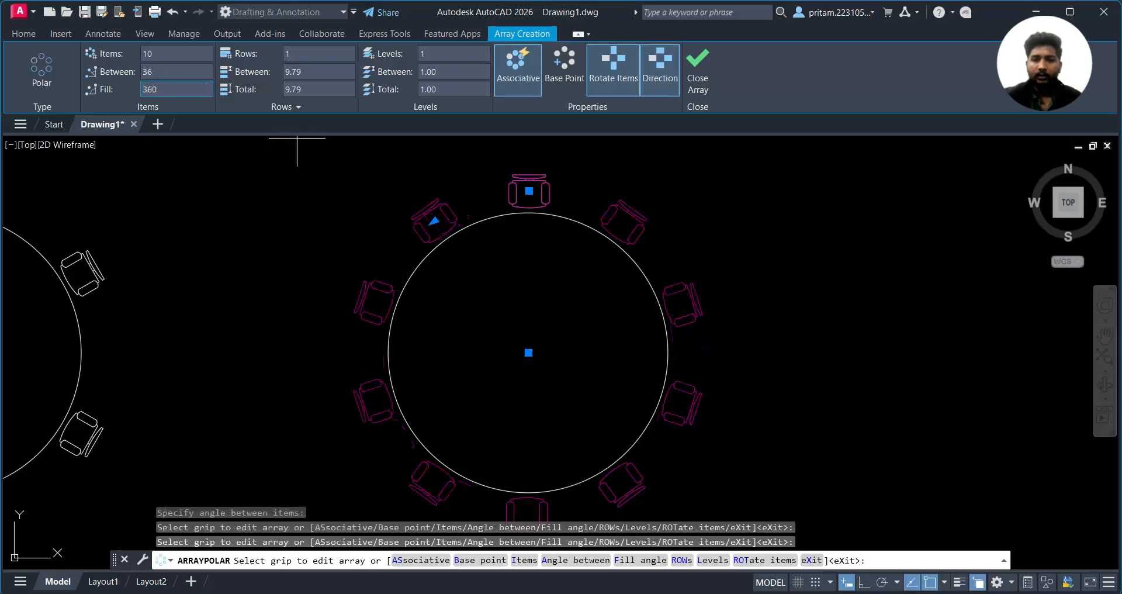
scroll(540, 339, "down", 4)
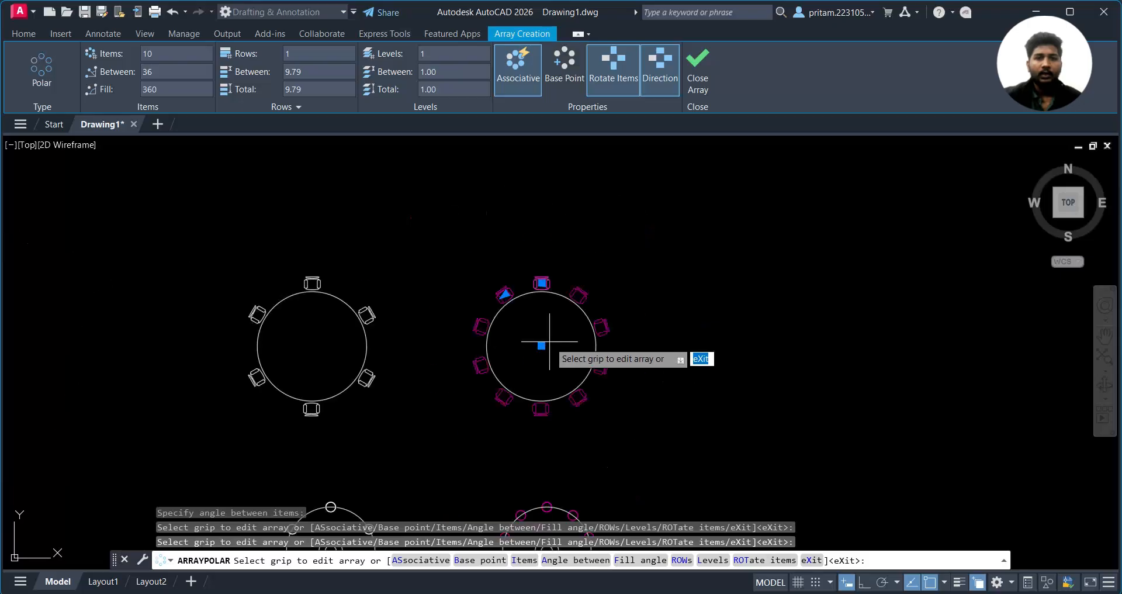
scroll(625, 315, "up", 2)
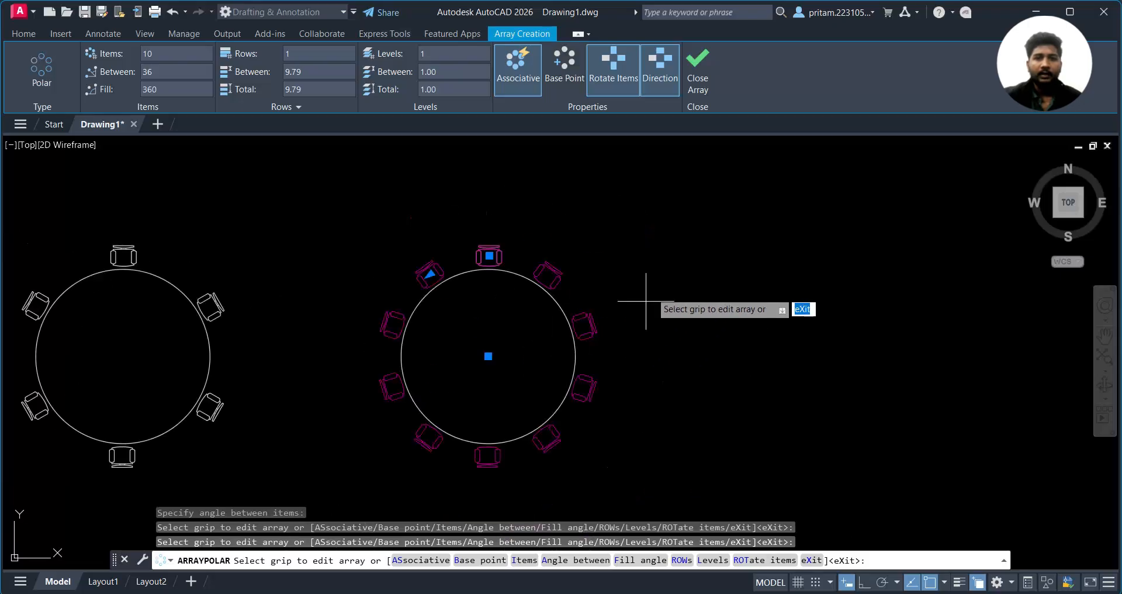
left_click(701, 86)
Look over the earlier array examples in the drawing and select the rectangular array of pine trees
scroll(570, 330, "down", 2)
scroll(570, 330, "down", 4)
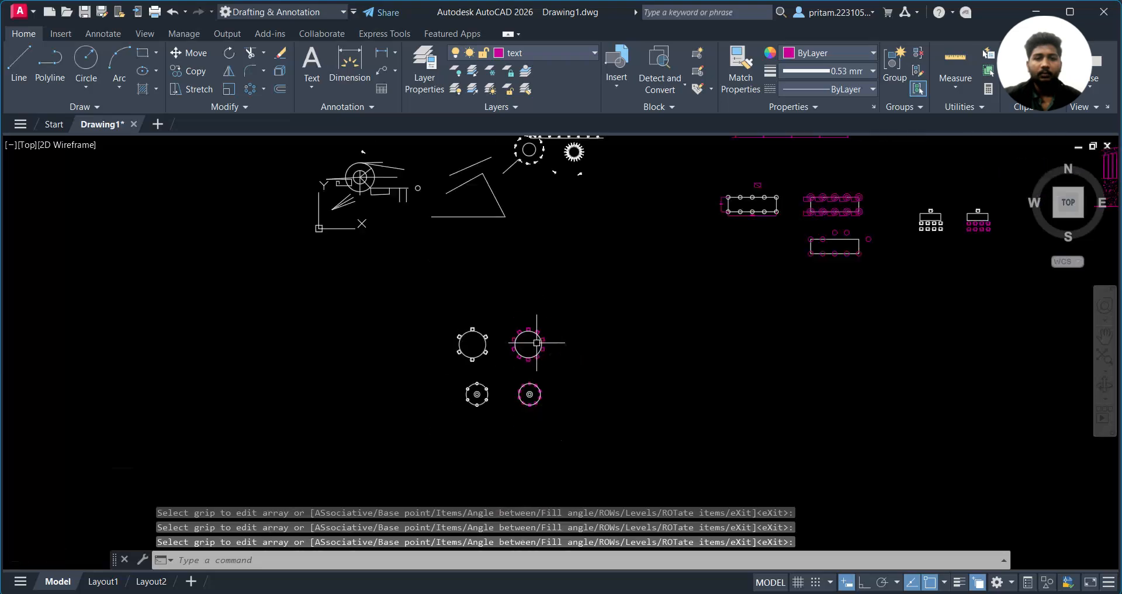
middle_click_drag(584, 247, 409, 367)
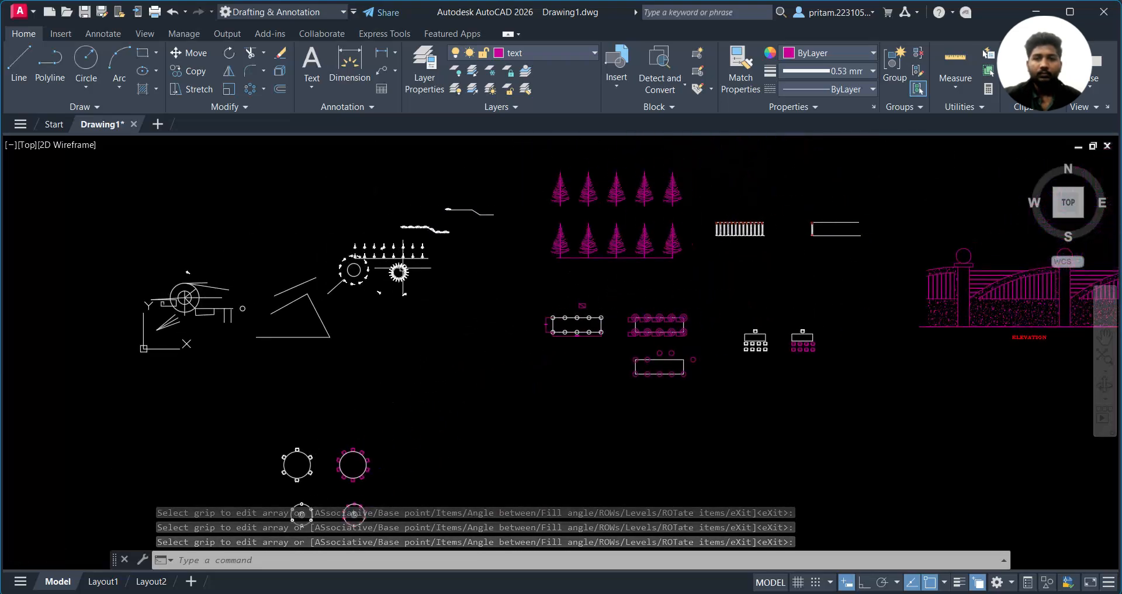
scroll(359, 257, "up", 4)
scroll(392, 314, "down", 4)
mouse_move(469, 375)
middle_mouse_down()
mouse_move(453, 359)
mouse_move(370, 438)
middle_mouse_up()
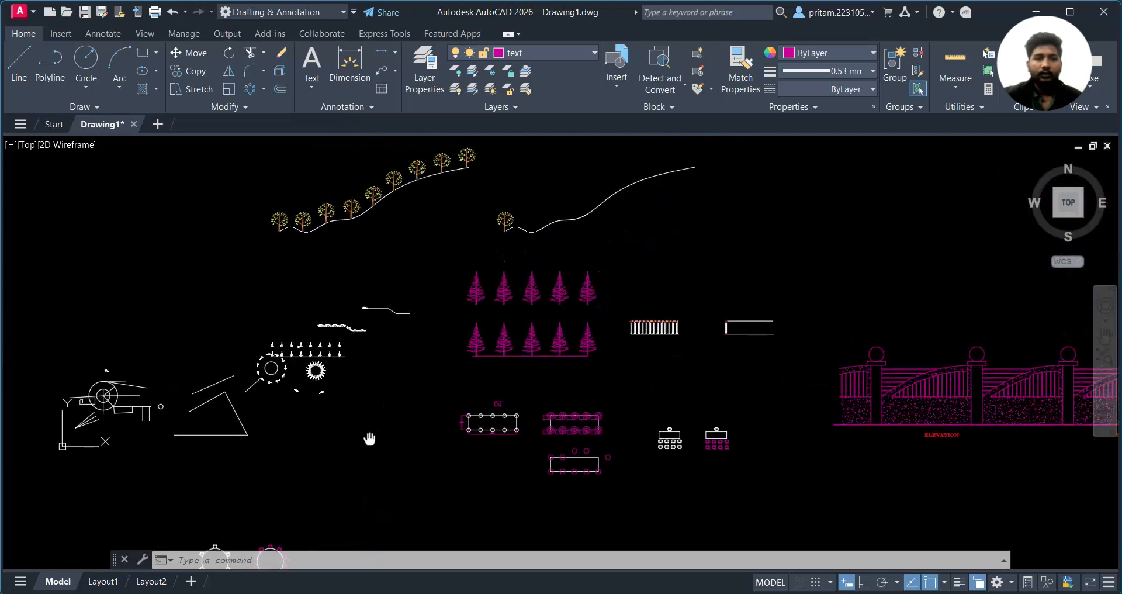
middle_click_drag(523, 283, 442, 315)
left_click(533, 282)
left_click(496, 315)
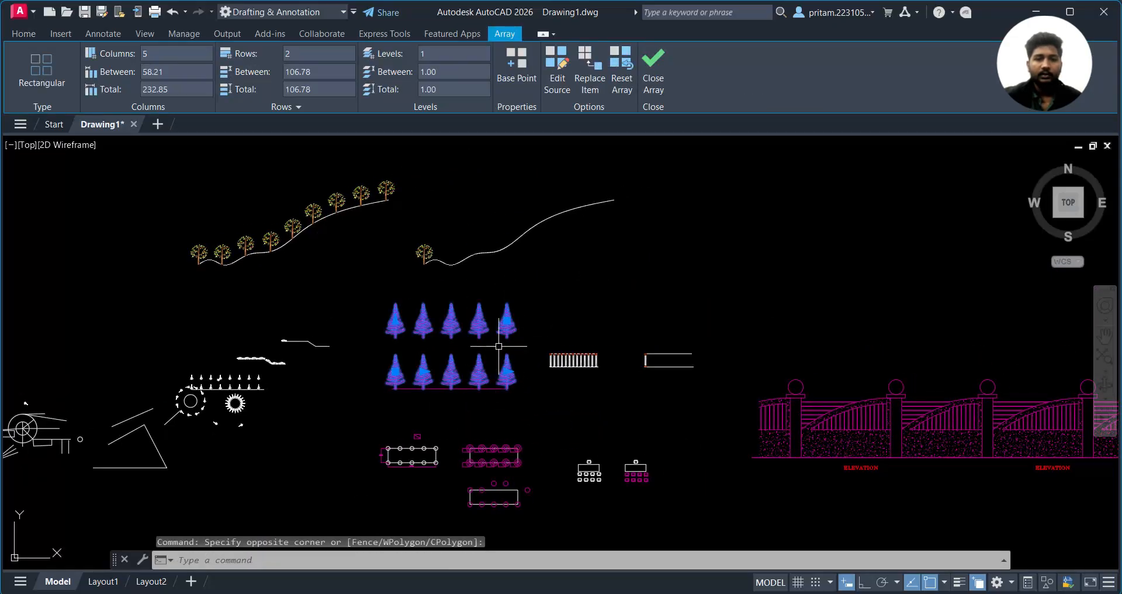
scroll(499, 345, "up", 2)
middle_click_drag(314, 374, 449, 313)
middle_click_drag(243, 388, 450, 250)
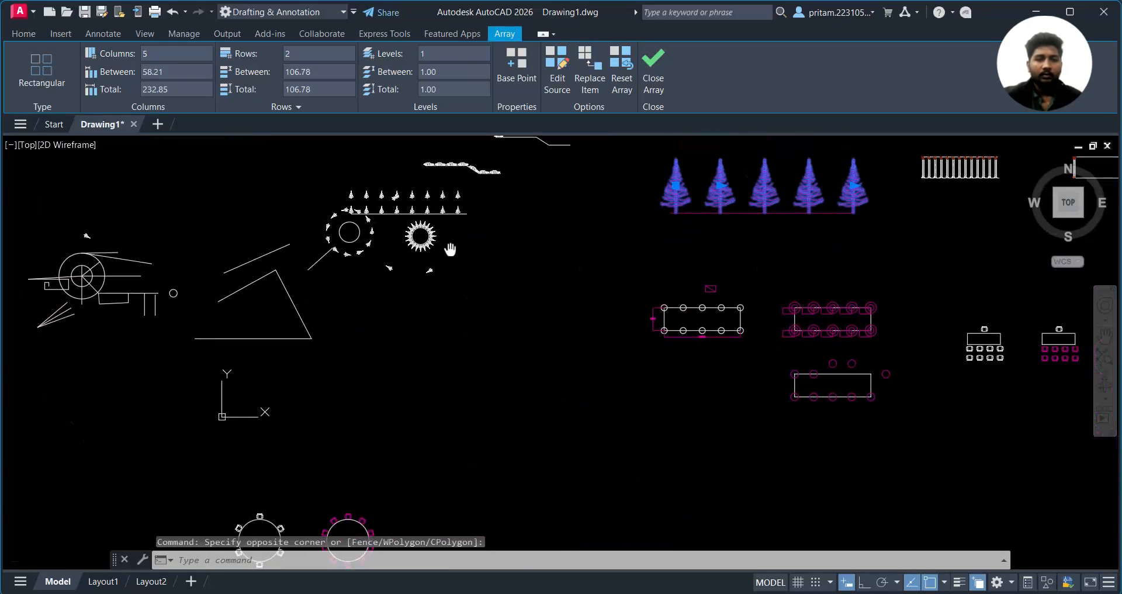
Deselect the pine tree array and draw a new circle in the empty area beside the round table examples
key("Escape")
middle_click_drag(586, 456, 441, 251)
left_click(86, 60)
left_click(464, 402)
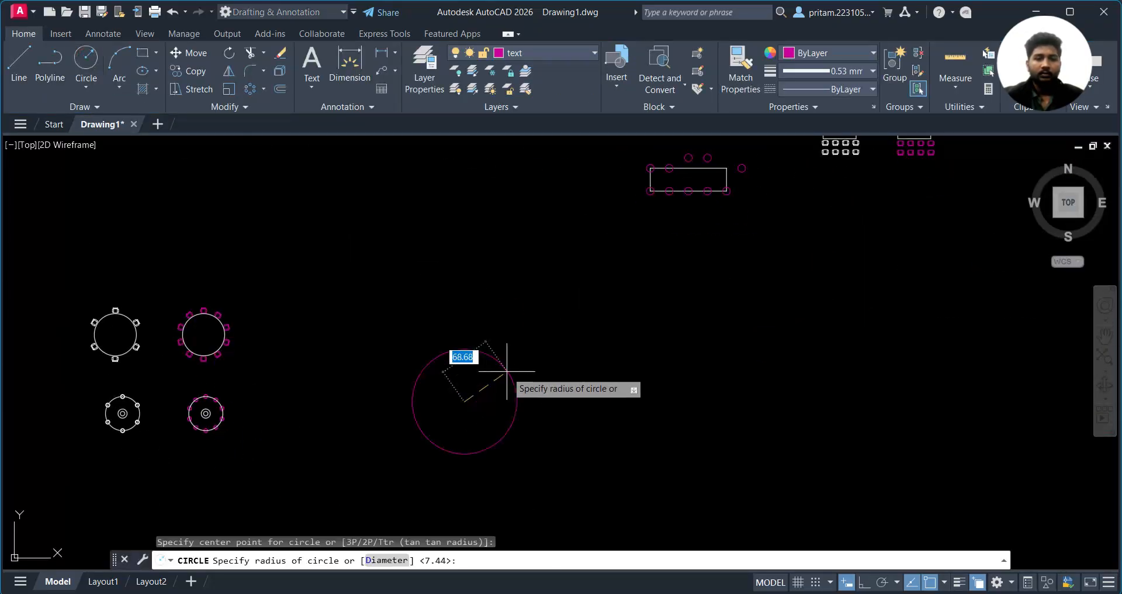
middle_click_drag(504, 373, 503, 328)
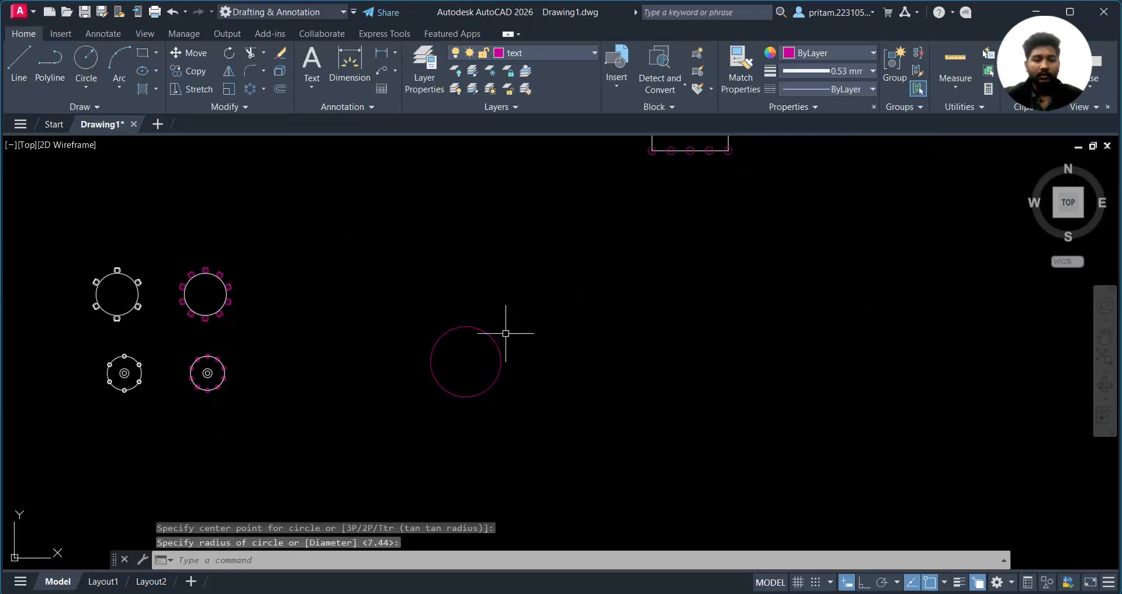
Insert the "Tree - type 2 evergreen" block from Landscaping.dwg in DesignCenter near the new circle, and close DesignCenter
key("ctrl+2")
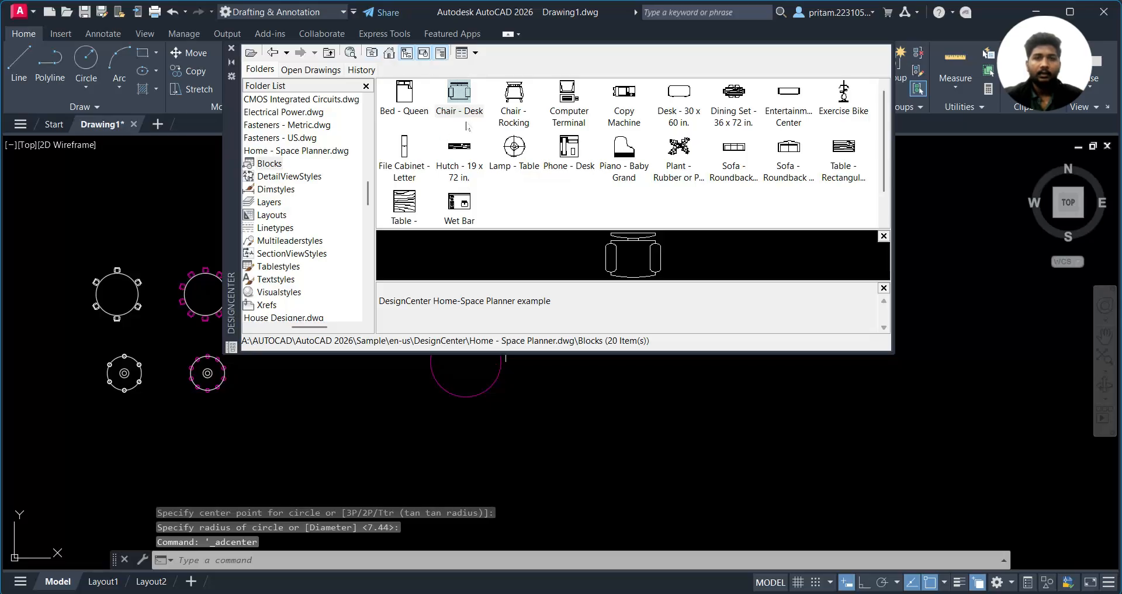
left_click(393, 55)
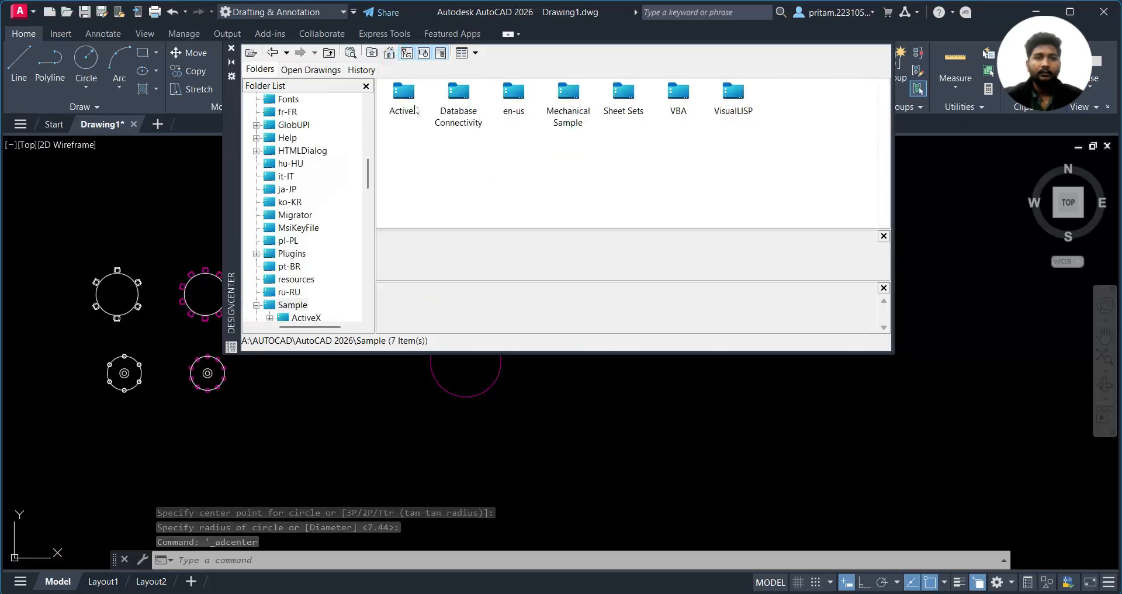
double_click(510, 97)
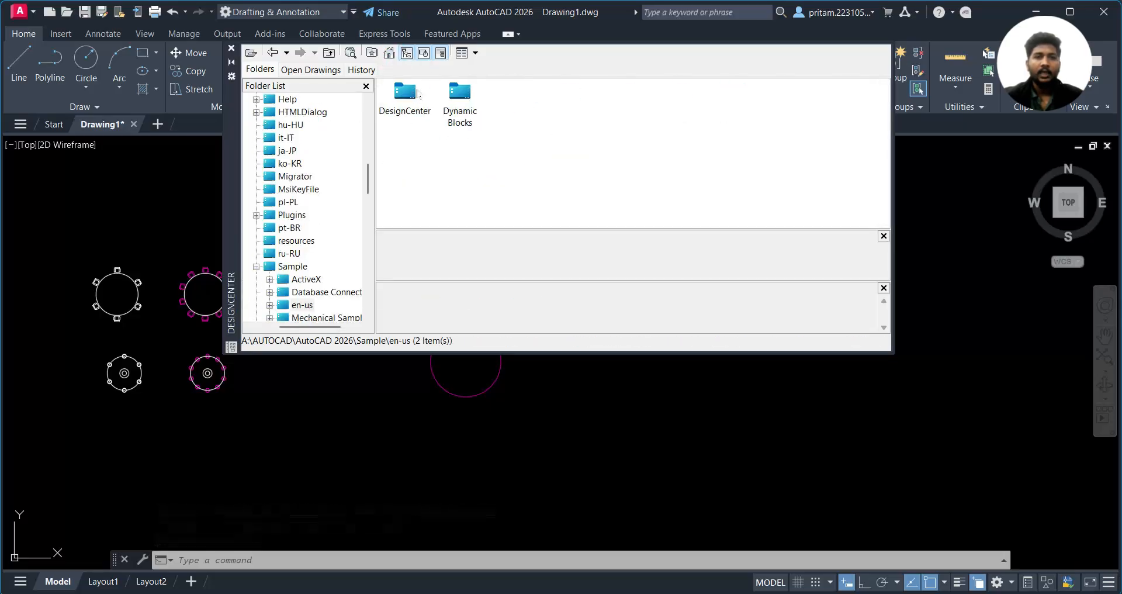
double_click(416, 90)
double_click(569, 145)
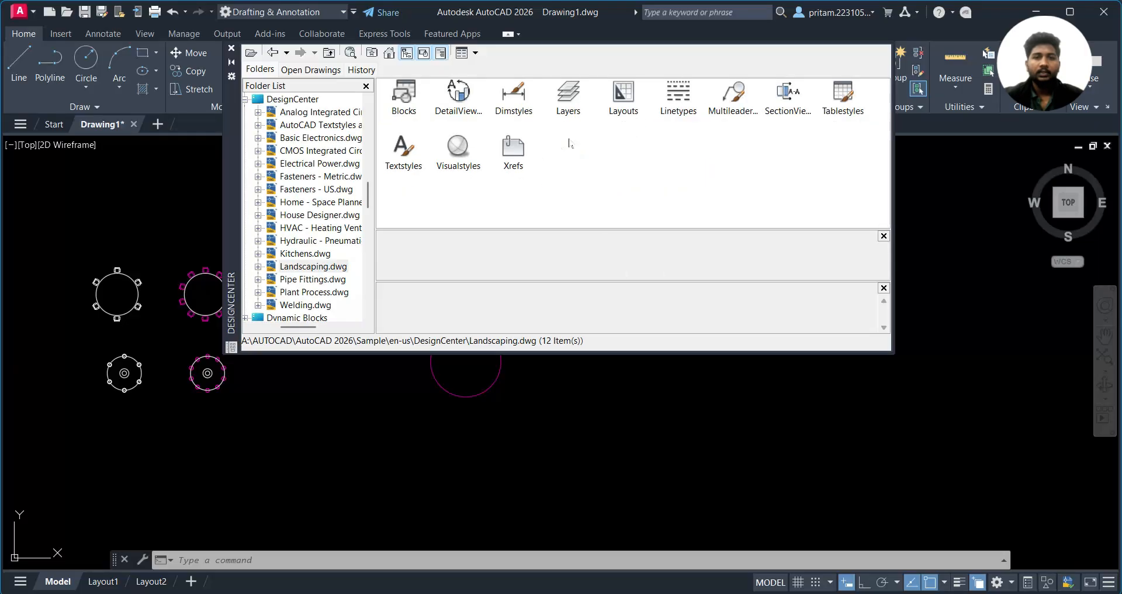
double_click(411, 102)
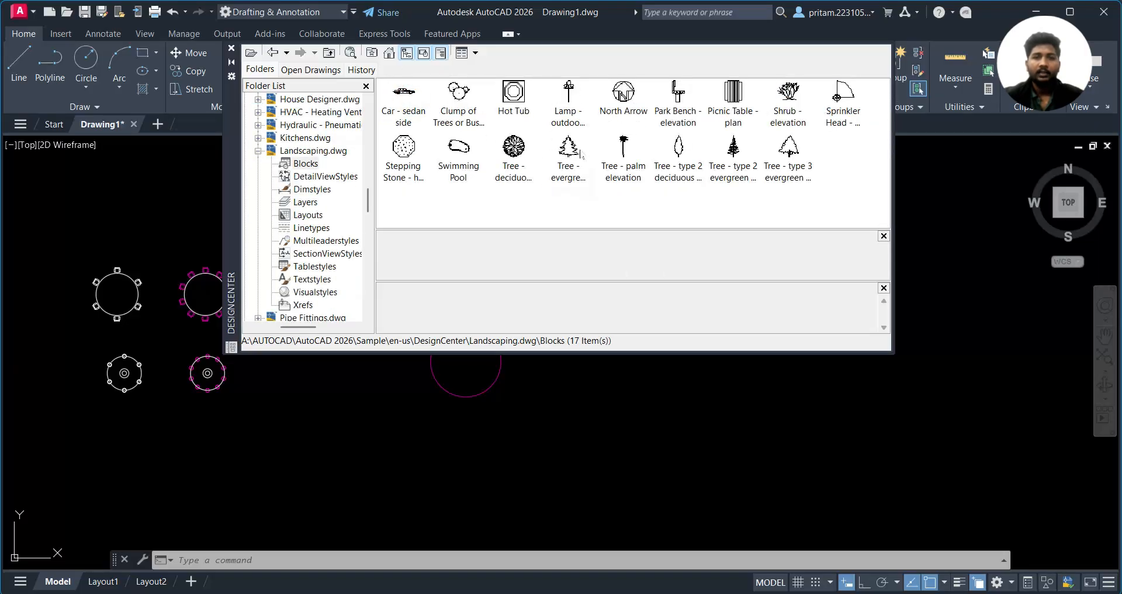
mouse_move(745, 152)
left_mouse_down()
mouse_move(709, 236)
mouse_move(547, 421)
left_mouse_up()
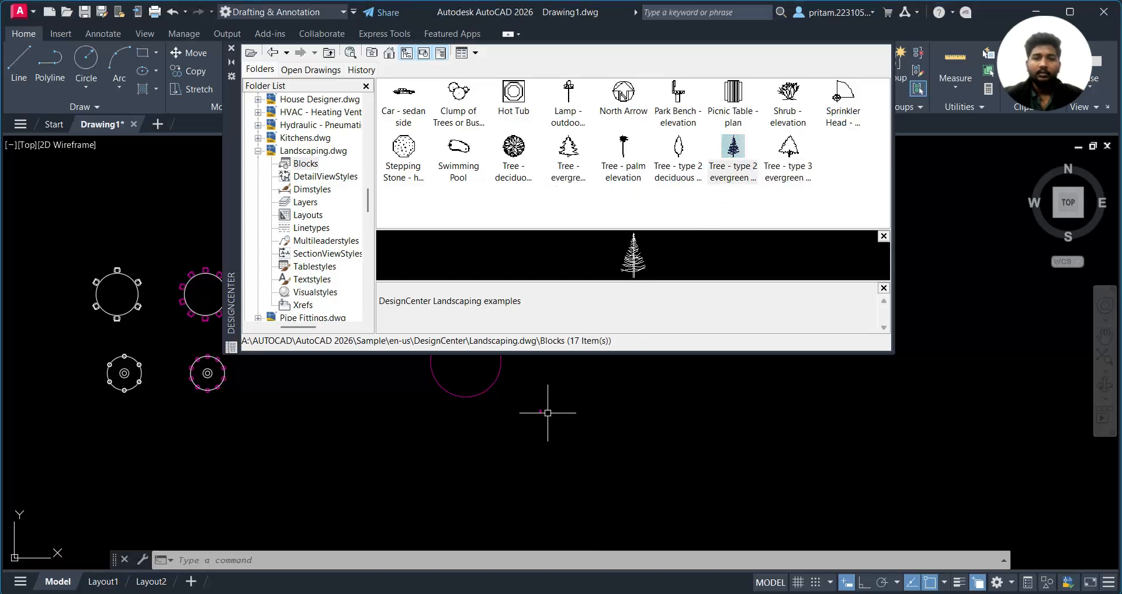
left_click(230, 50)
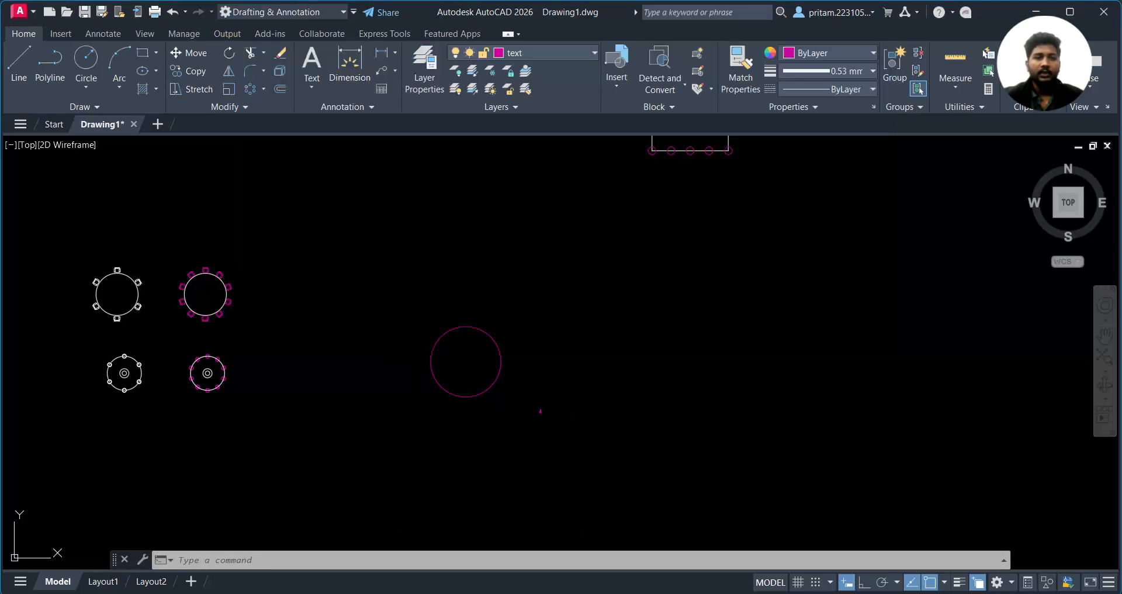
Scale up the small evergreen tree block so its size suits the new circle, and select the tree
scroll(581, 448, "up", 6)
middle_click_drag(451, 267, 467, 270)
left_click(468, 270)
left_click(318, 370)
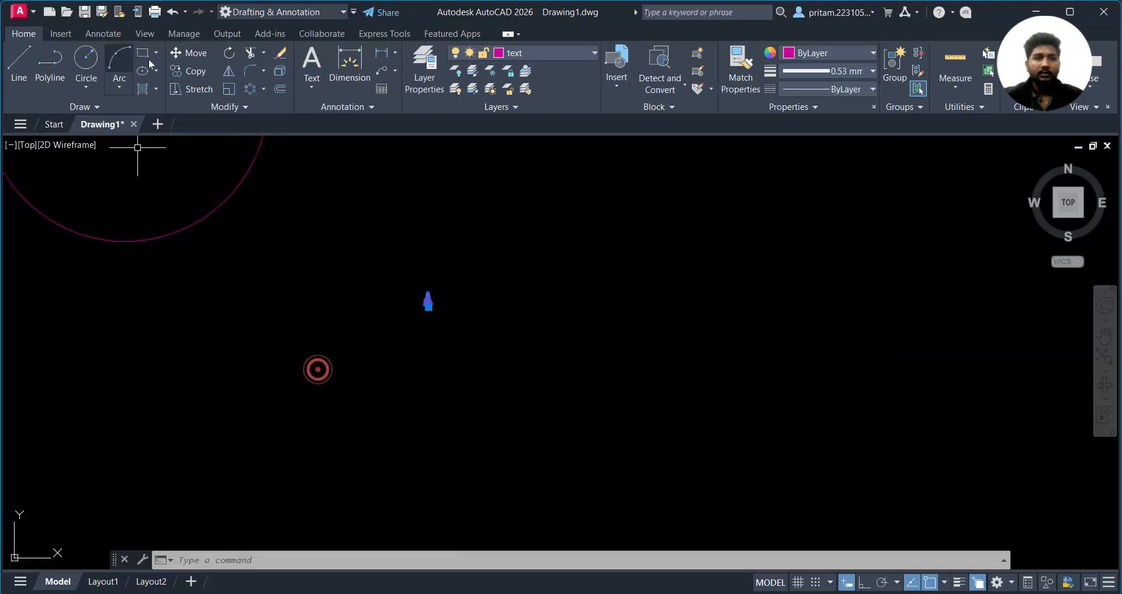
left_click(229, 89)
left_click(418, 315)
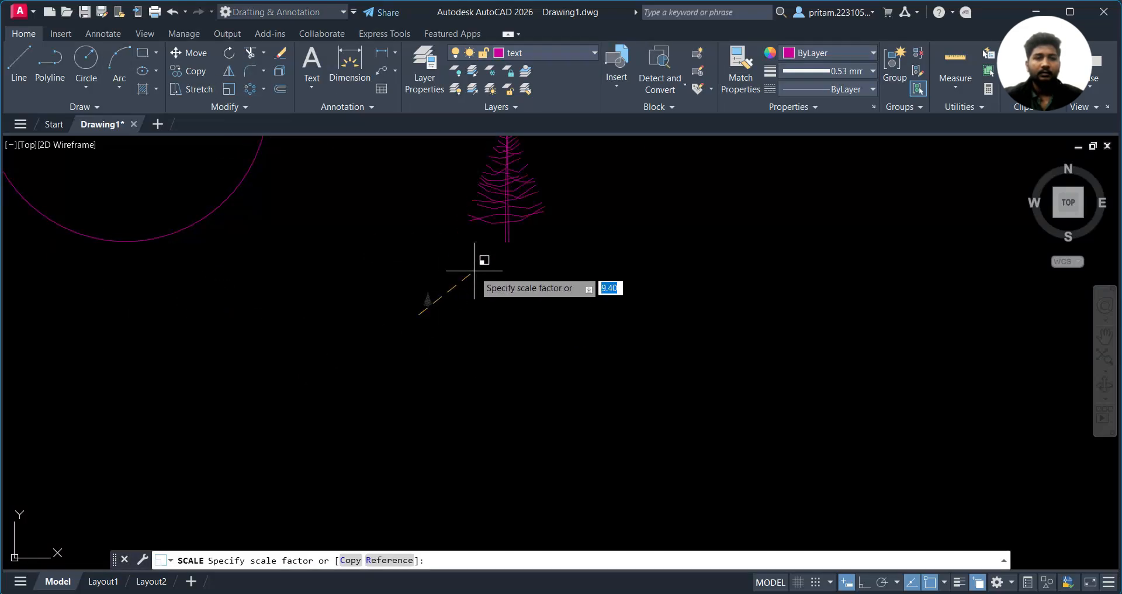
middle_click_drag(491, 252, 621, 437)
left_click(478, 350)
left_click(795, 308)
left_click(574, 457)
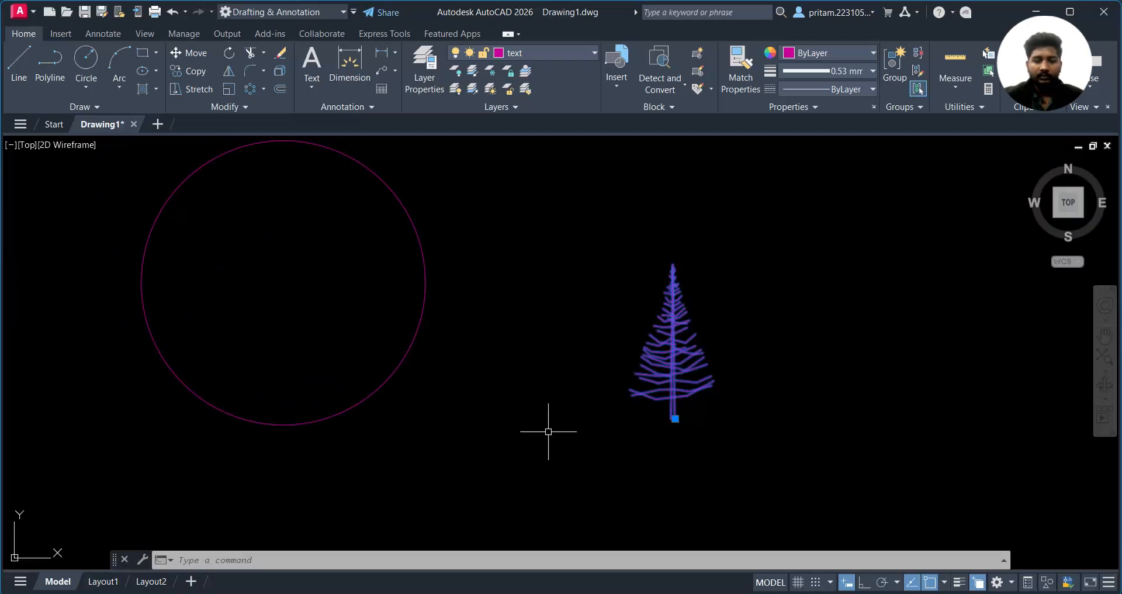
Move the tree by its trunk base onto the uppermost point of the circle
type("m")
key("Return")
left_click(675, 418)
scroll(675, 418, "down", 2)
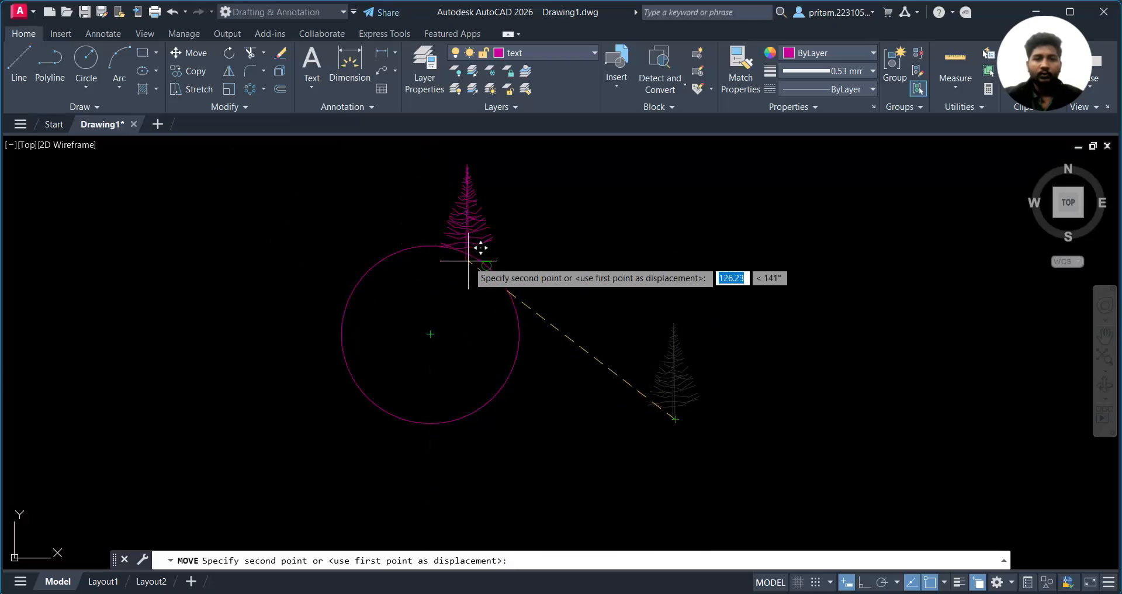
left_click(430, 246)
scroll(394, 256, "up", 2)
scroll(395, 257, "up", 4)
middle_click_drag(584, 298, 564, 377)
Shift the tree slightly so its trunk stands exactly on the circle's upper edge
left_click(547, 232)
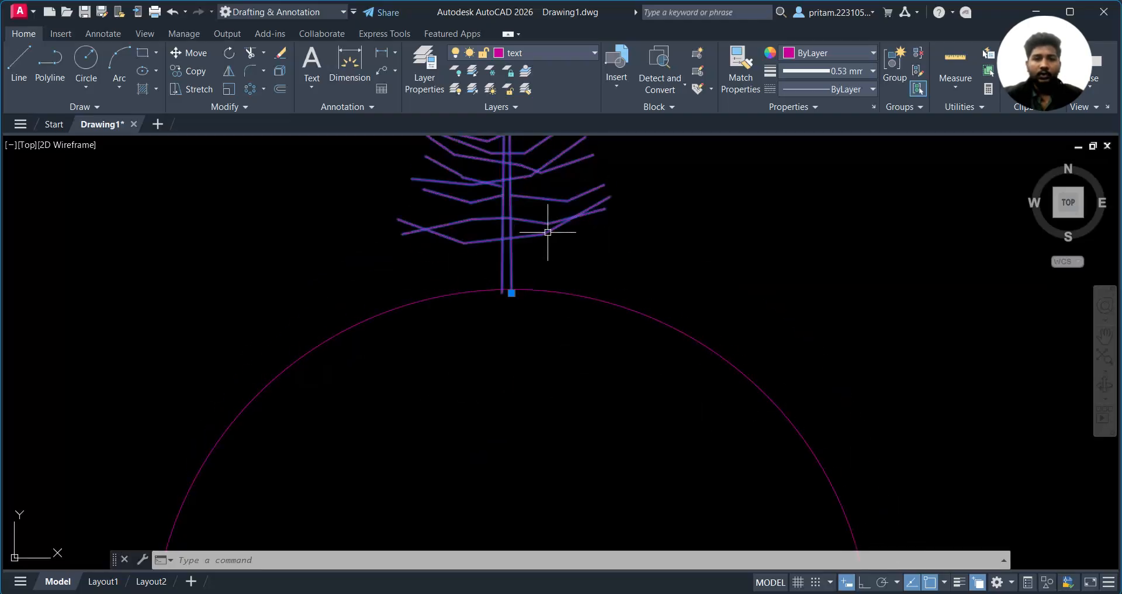
type("m")
key("space")
left_click(512, 290)
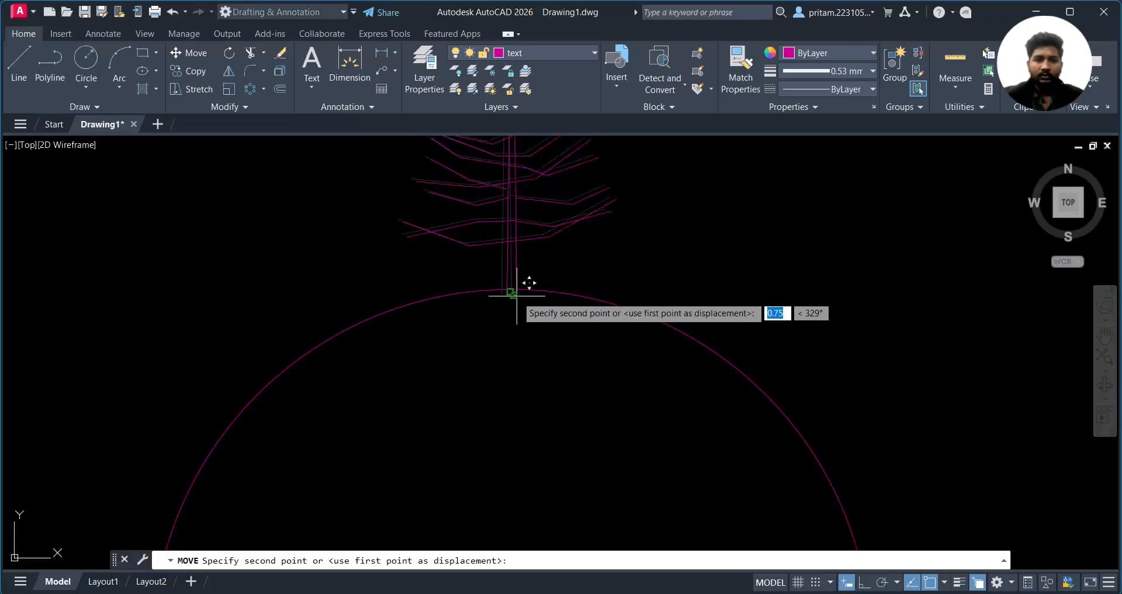
left_click(516, 288)
scroll(502, 287, "down", 5)
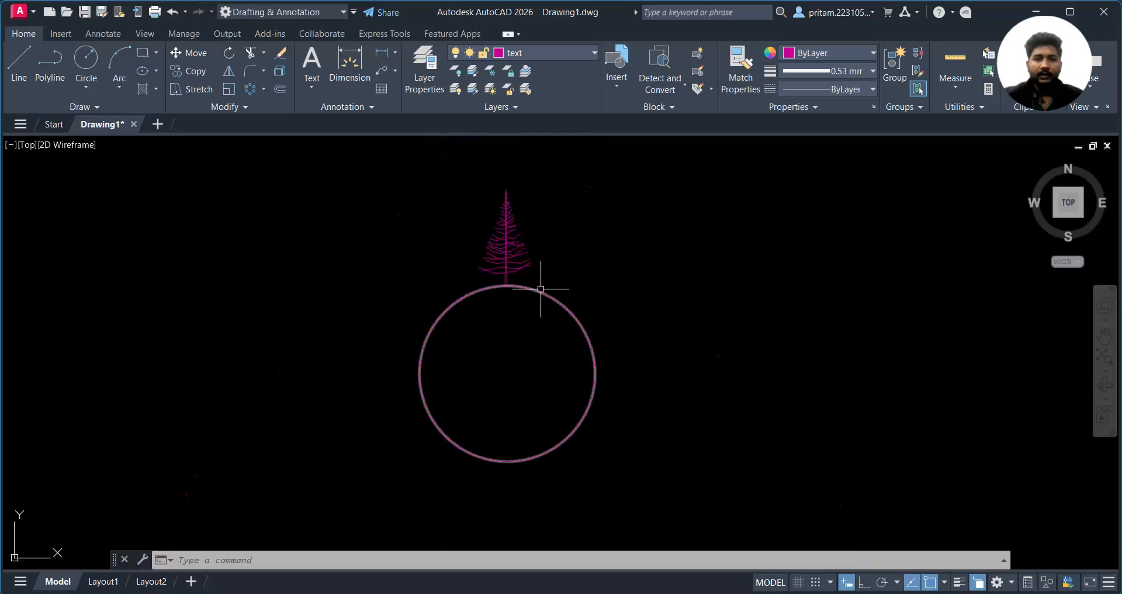
scroll(622, 230, "down", 5)
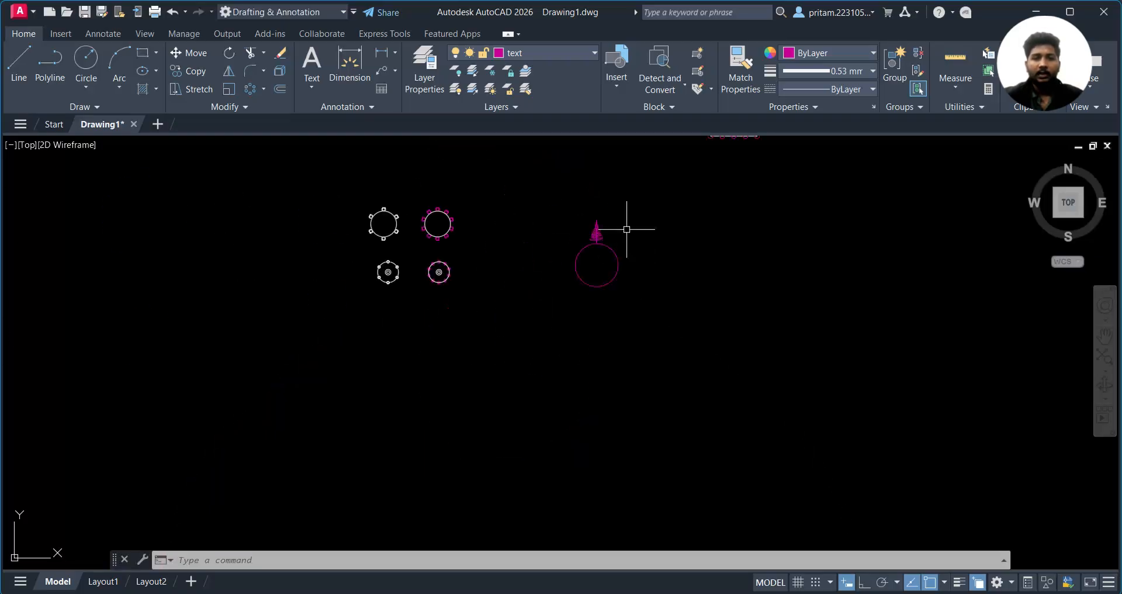
scroll(621, 230, "up", 3)
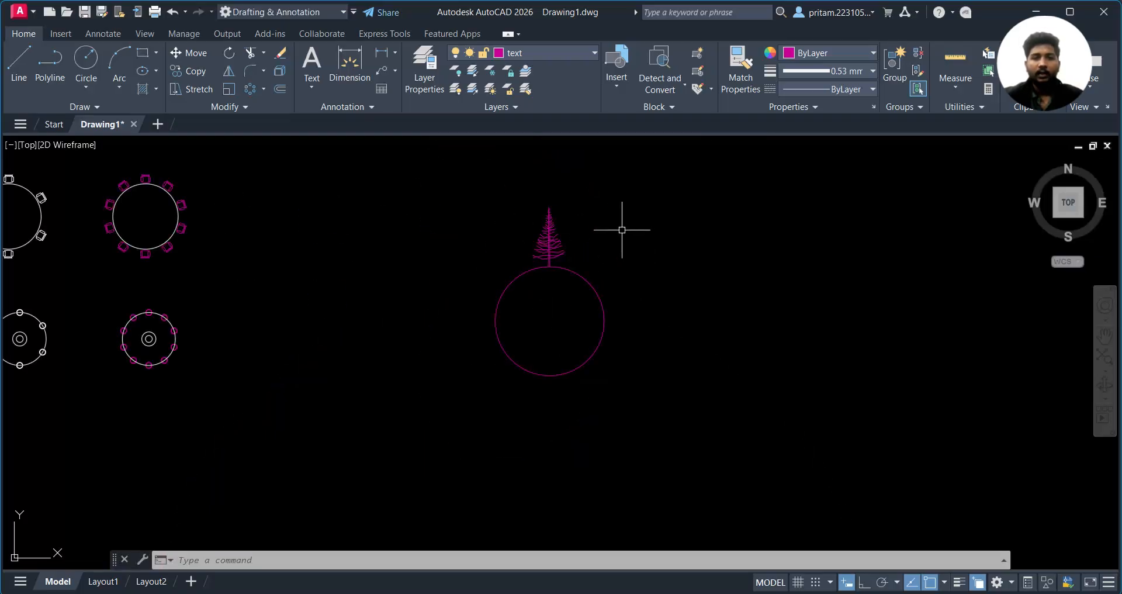
Create a polar array of the tree around the circle's centre with 10 items
left_click(253, 90)
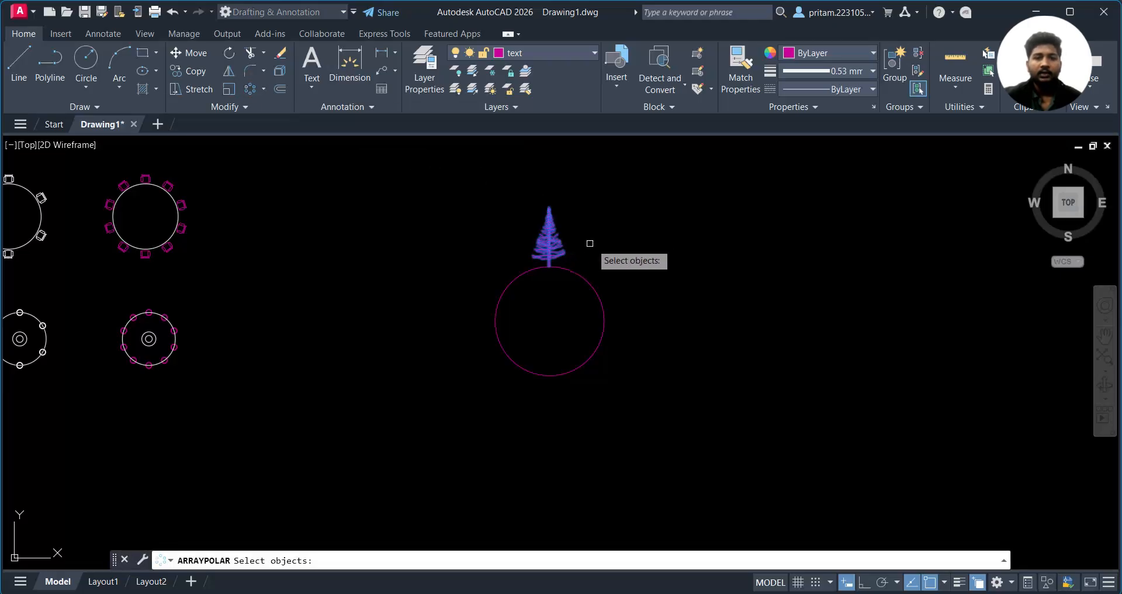
key("Return")
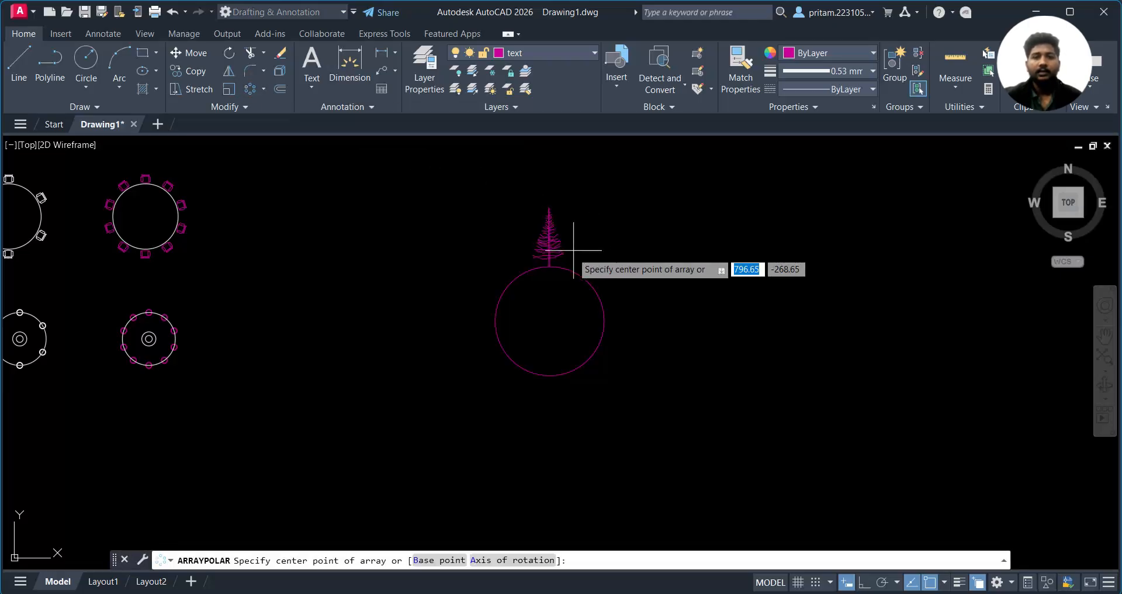
left_click(550, 320)
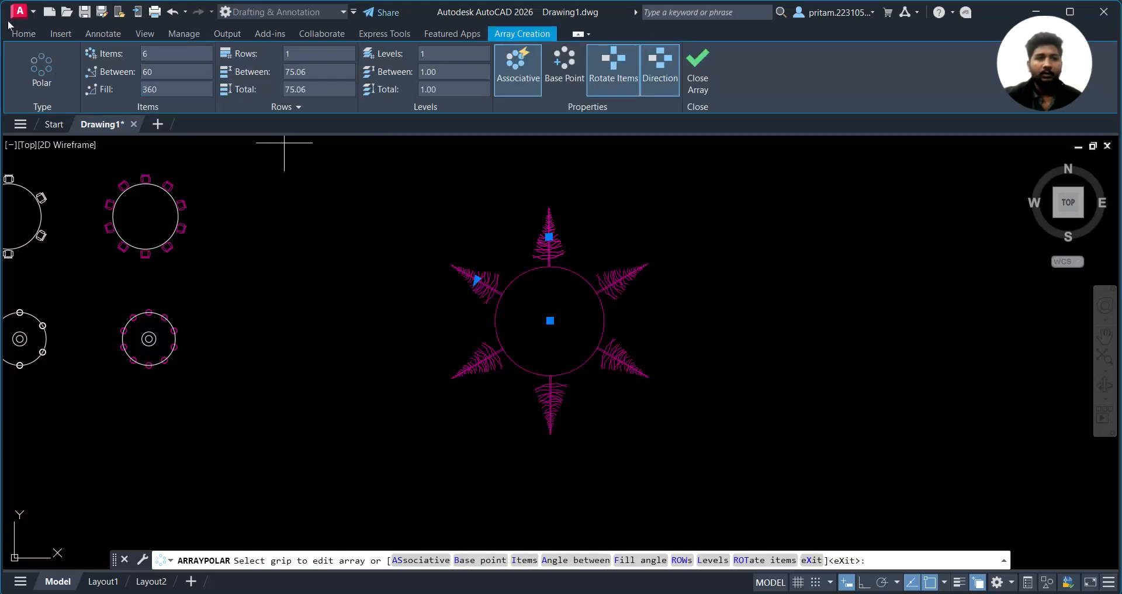
type("10")
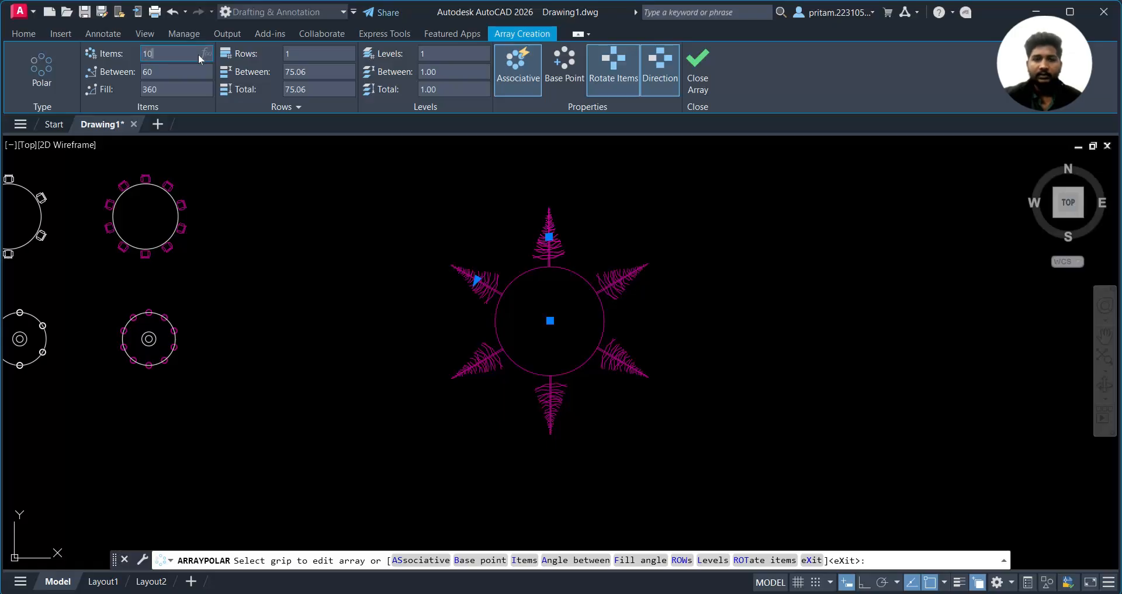
key("Return")
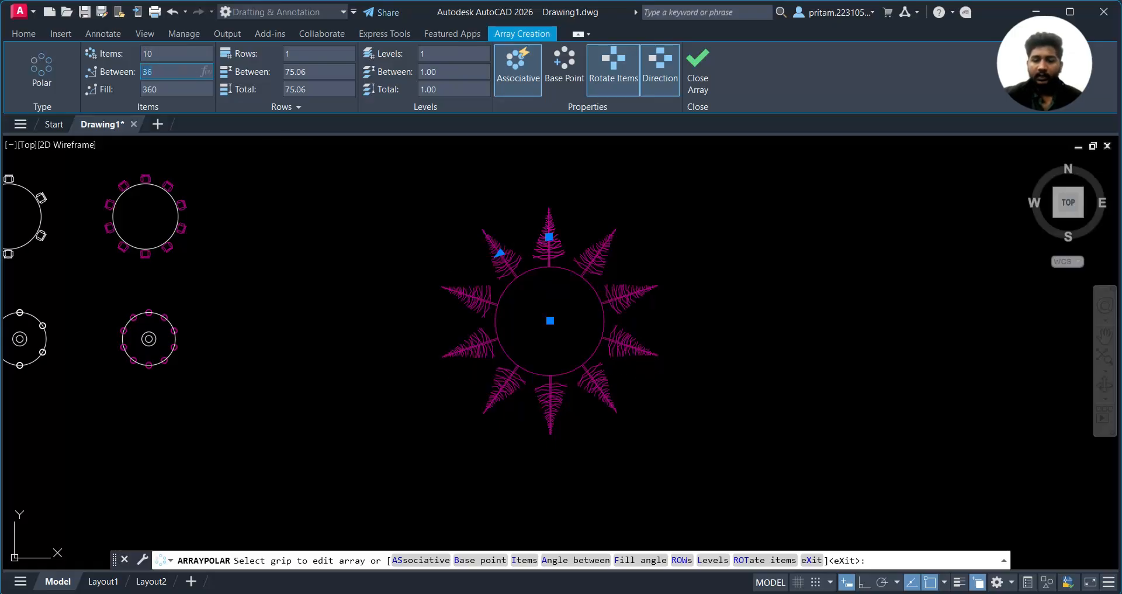
Try an angle of 20 degrees between the trees, and set the fill angle back to 360
type("20")
key("Return")
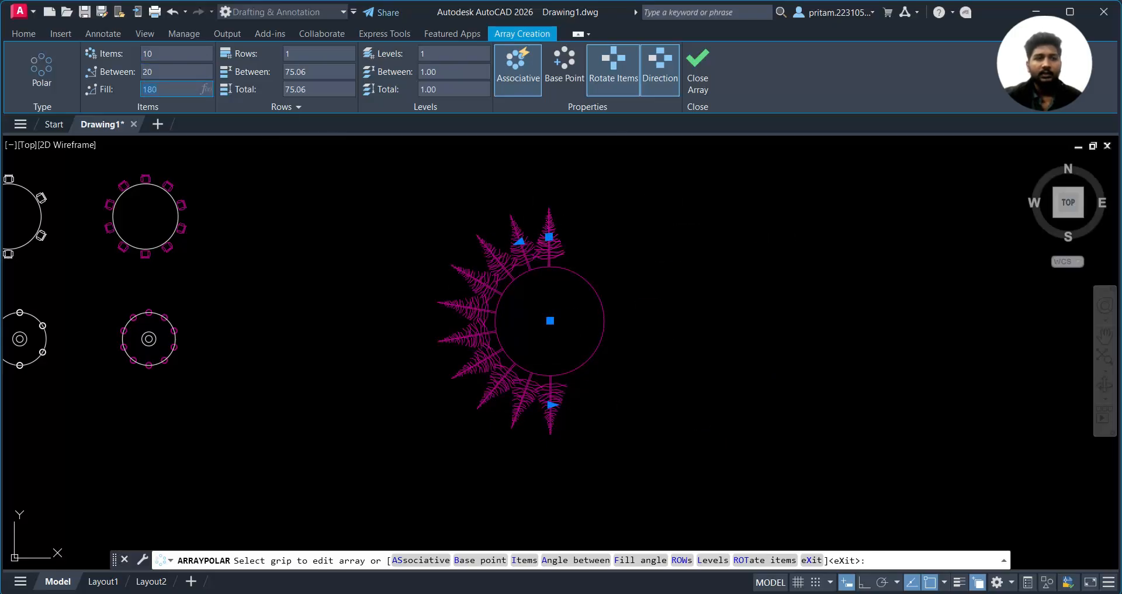
left_click(149, 86)
type("360")
key("Return")
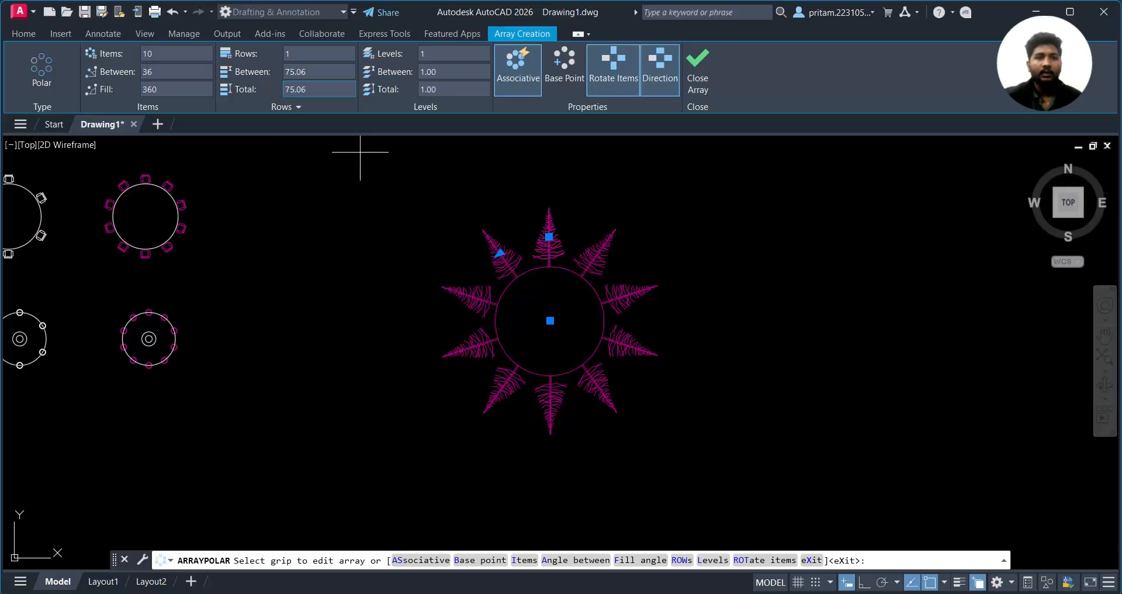
Try the tree array with 2 rows, and set the row count back to 1
left_click(323, 51)
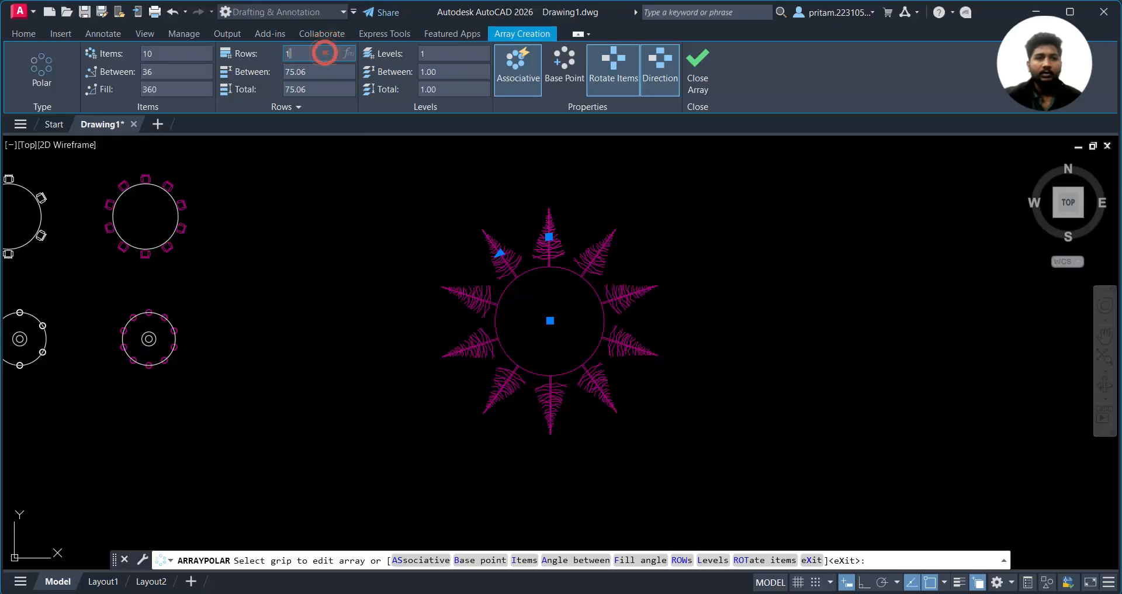
type("2")
key("Return")
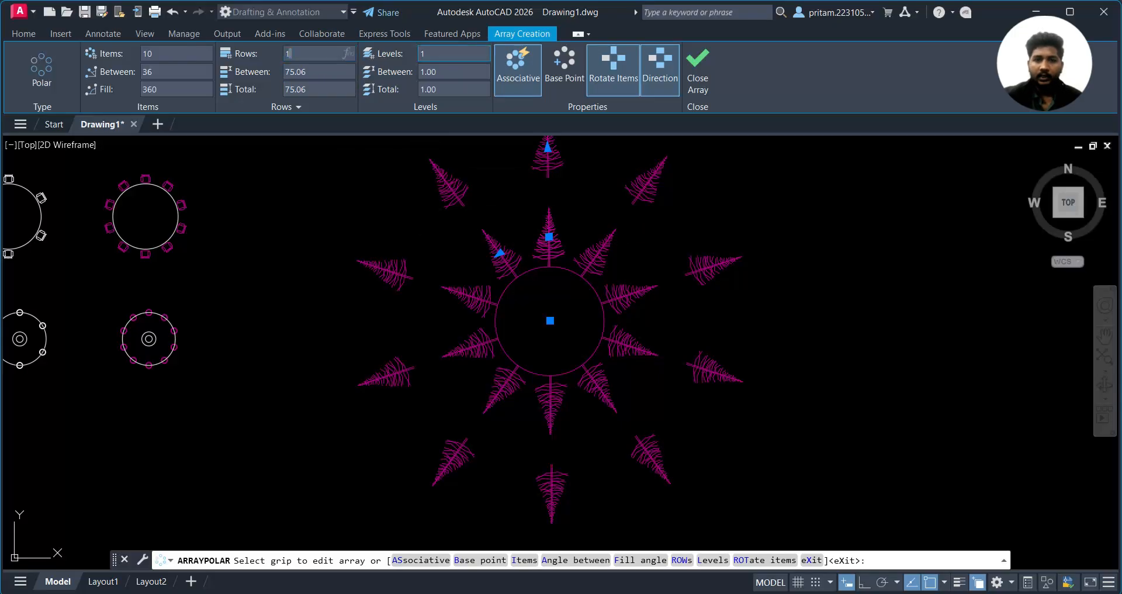
type("1")
key("Return")
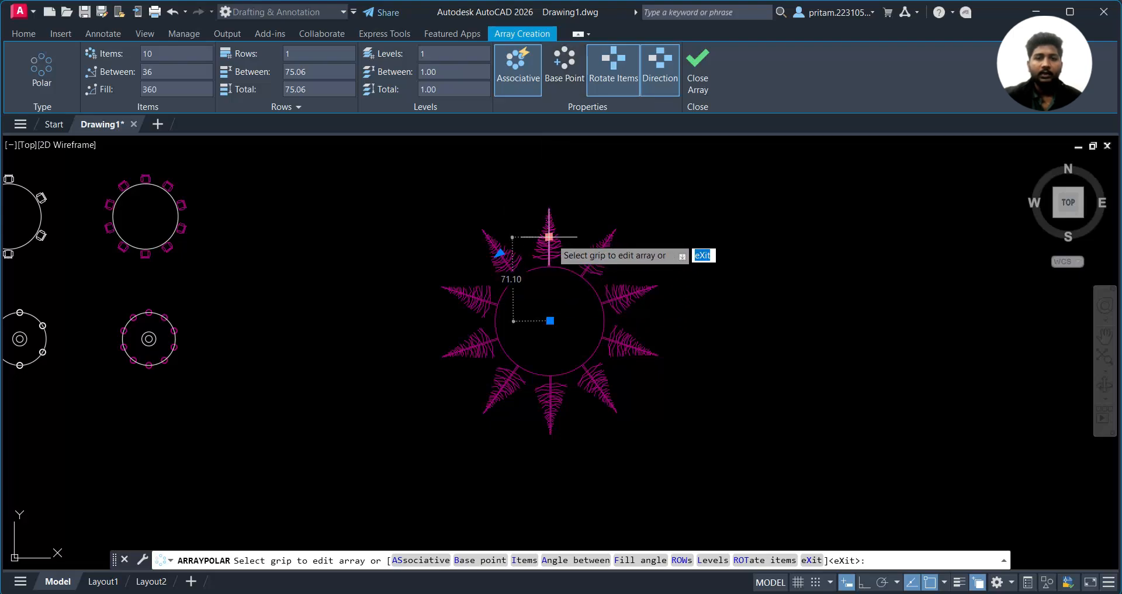
Try the tree array without rotating its items, and restore the item rotation
left_click(623, 77)
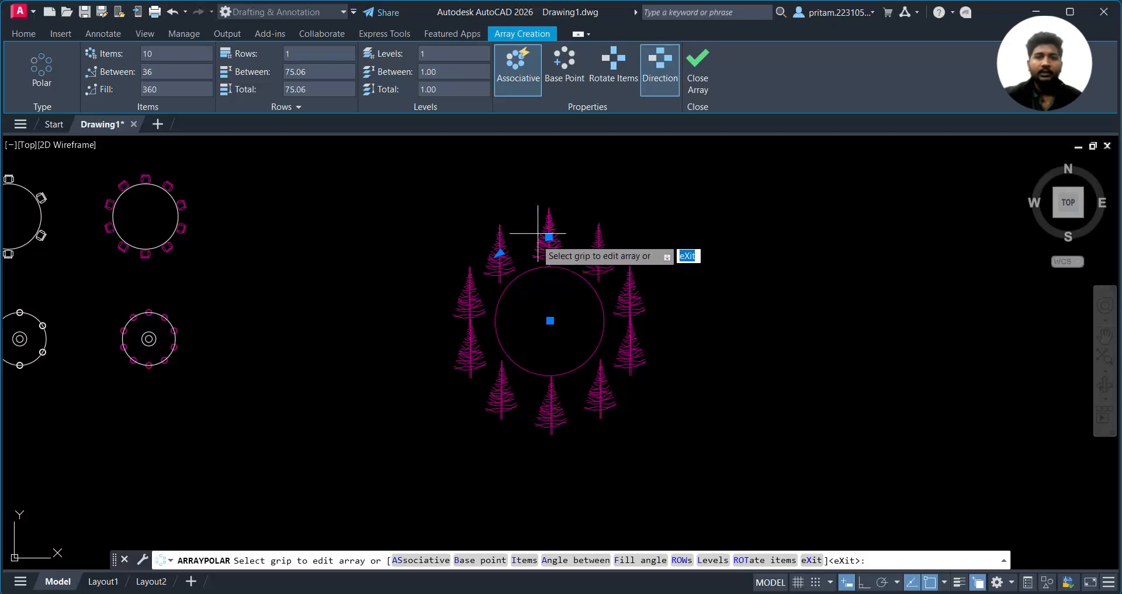
left_click(607, 77)
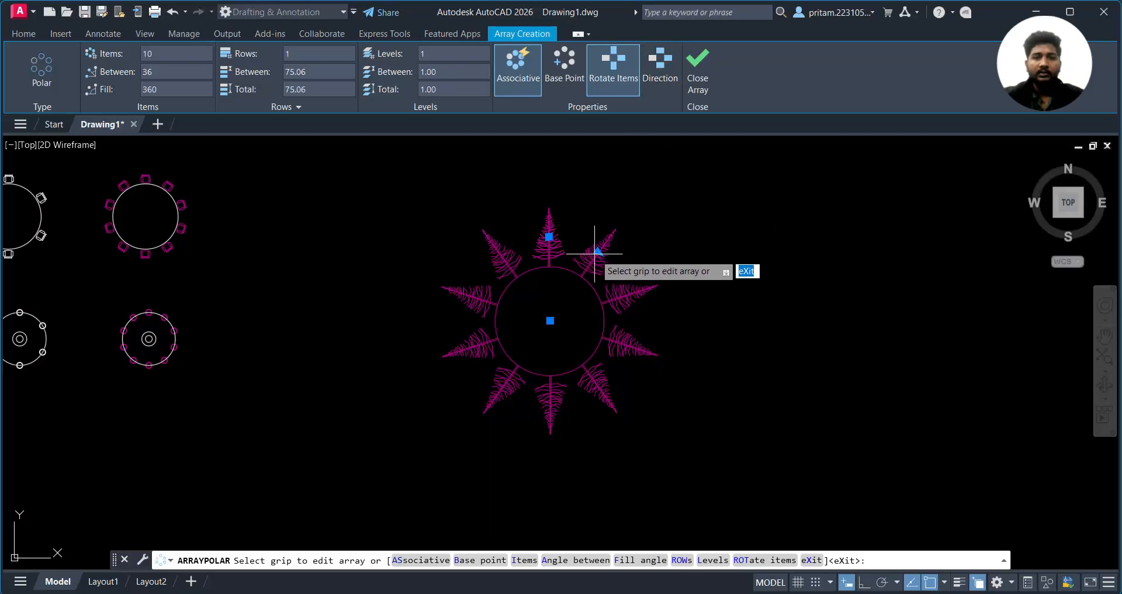
Set the reversed tree array to 24 degrees between items with its arrow grip, and finish the array
left_click(596, 251)
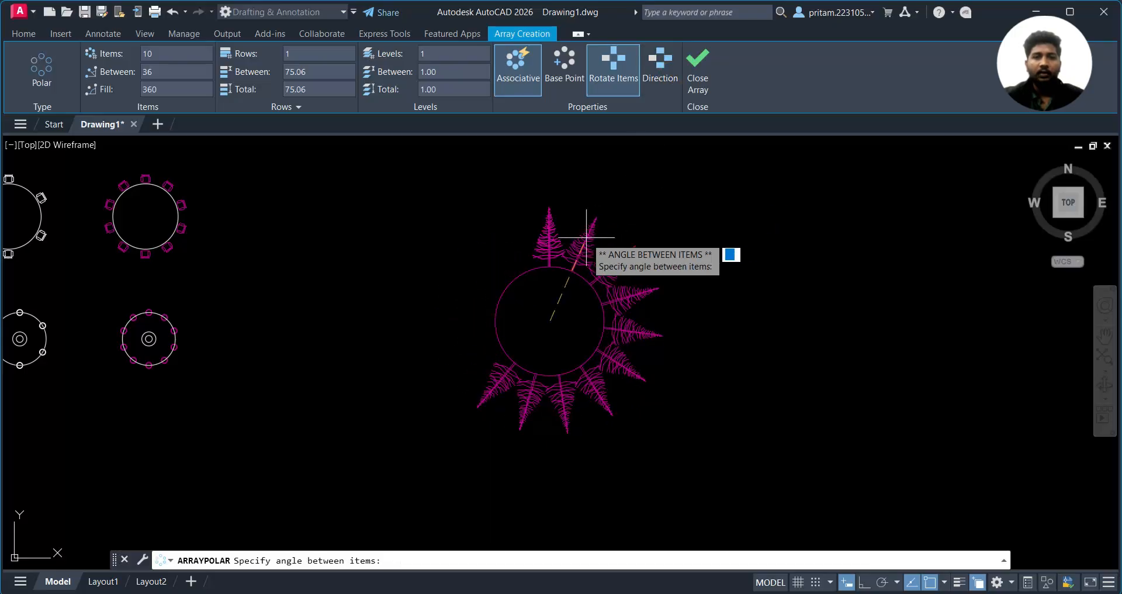
left_click(595, 237)
scroll(628, 260, "down", 8)
middle_click_drag(698, 299, 538, 376)
scroll(433, 272, "up", 6)
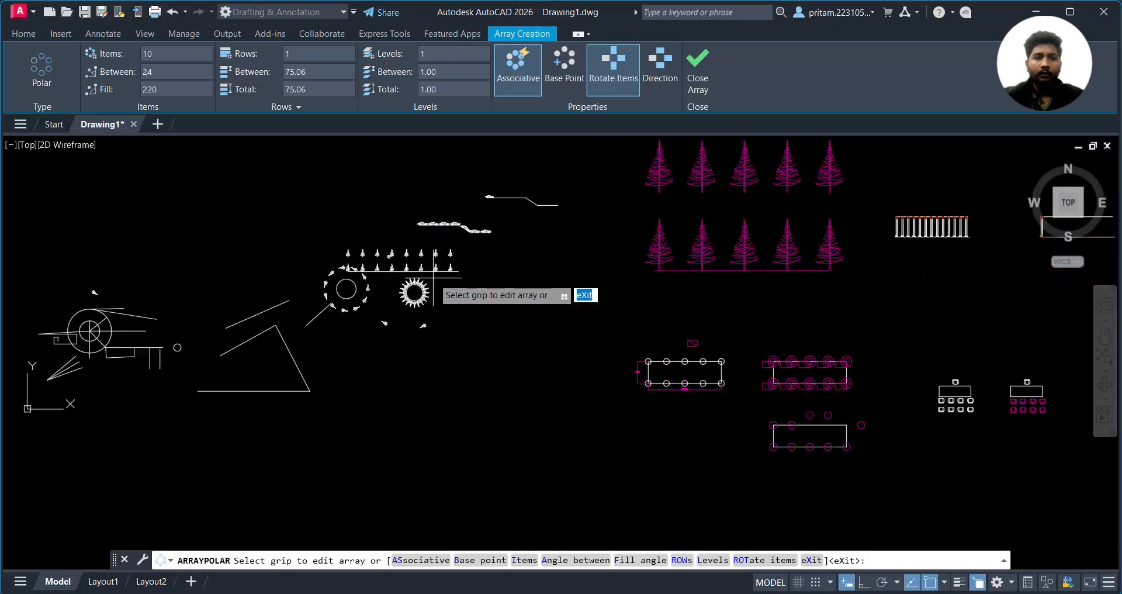
scroll(433, 277, "down", 4)
middle_click_drag(521, 200, 458, 224)
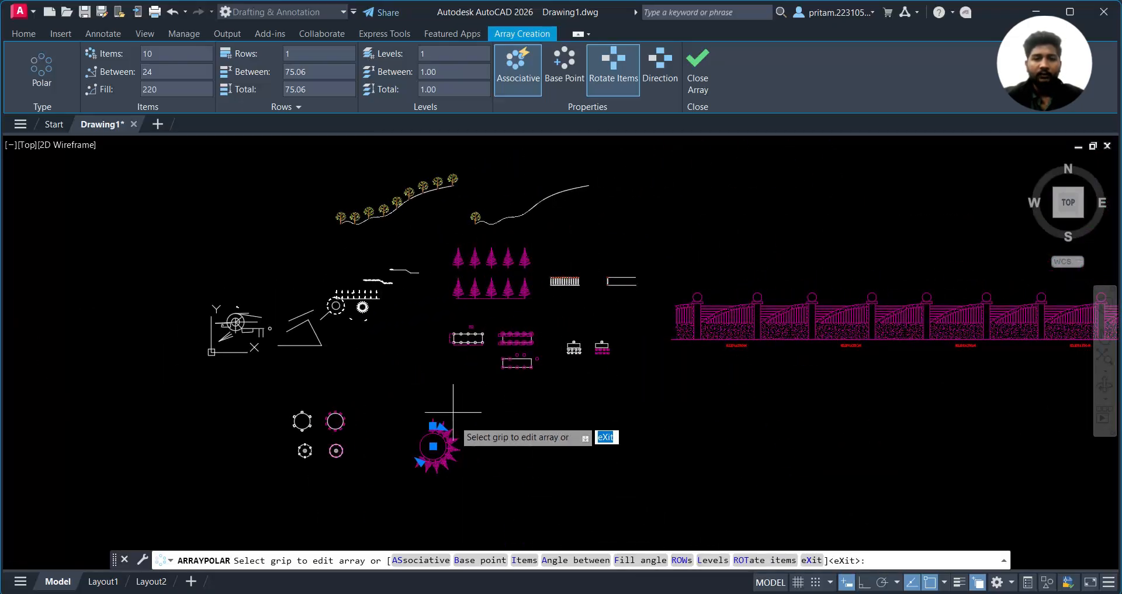
left_click(698, 69)
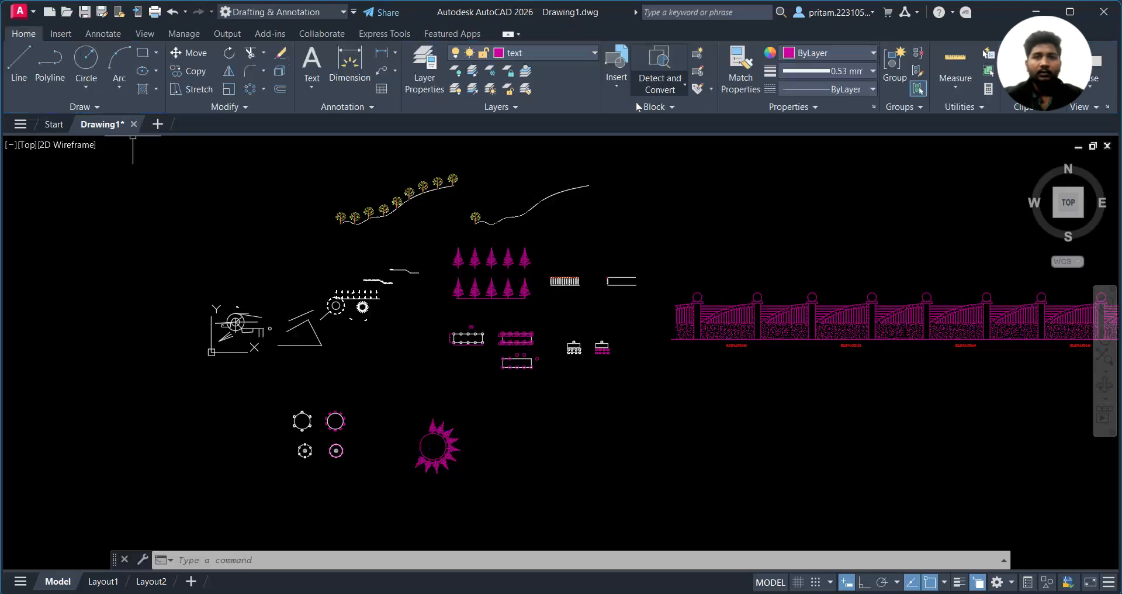
Switch to the course outline in Canva to view Section 05 on the Array Toolbar
left_click(754, 531)
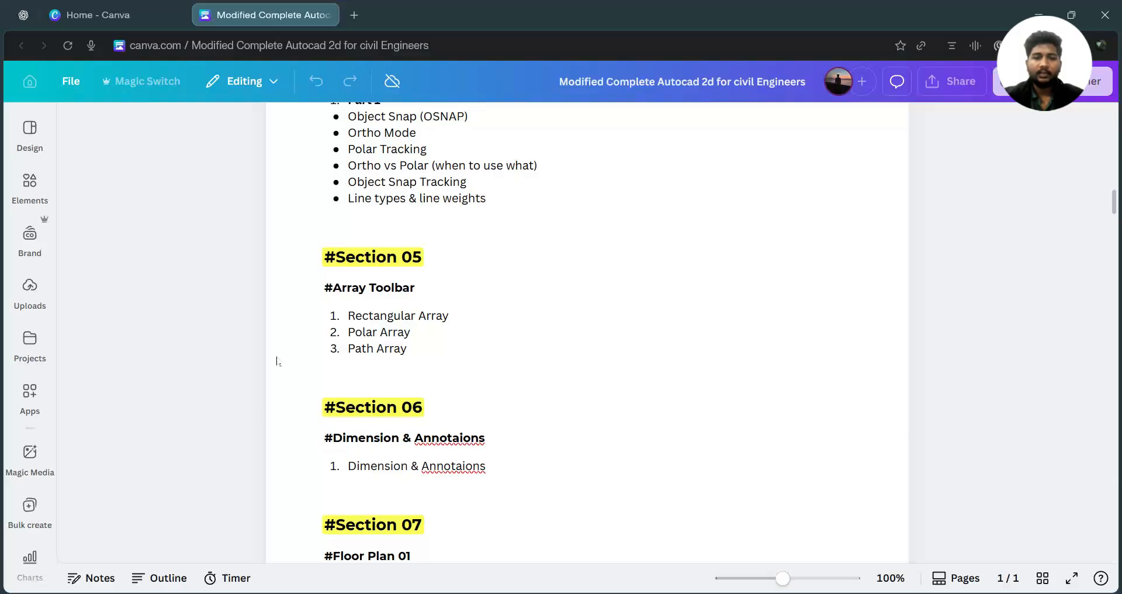